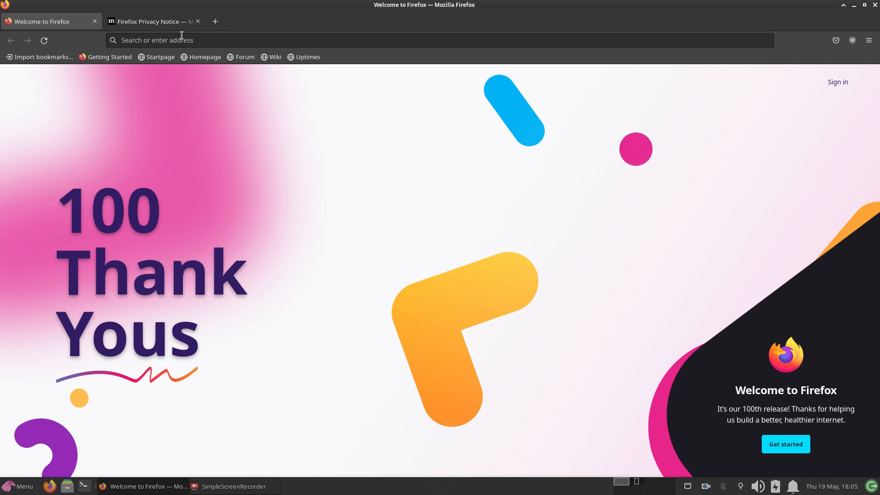
# Load the arcolinux.info website in the Welcome to Firefox tab
pyautogui.click(181, 35)
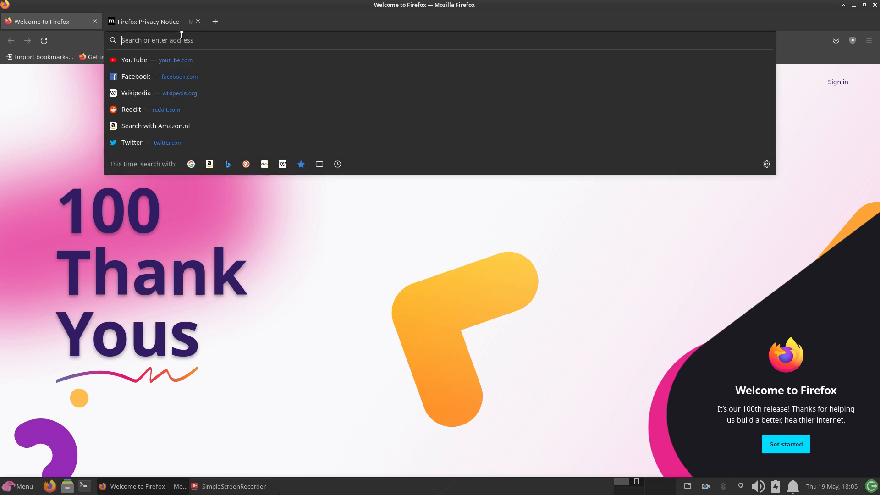
pyautogui.write('archli')
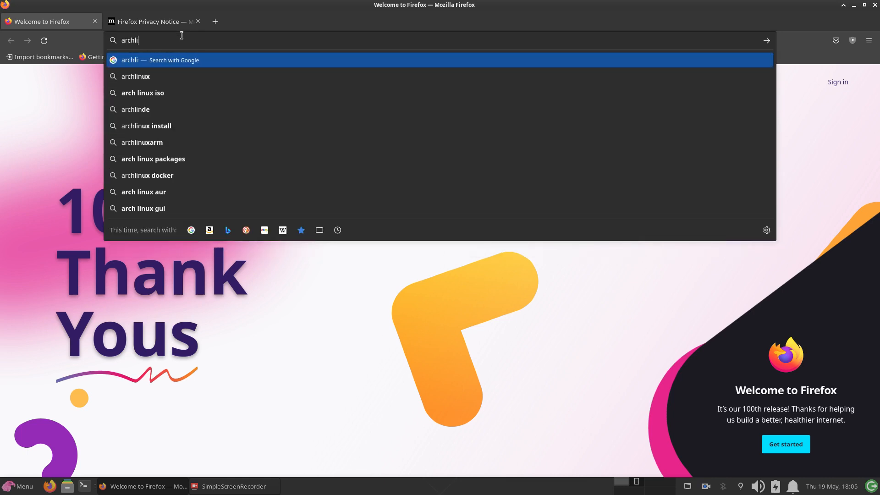
pyautogui.press('BackSpace')
pyautogui.press('BackSpace')
pyautogui.press('BackSpace')
pyautogui.write('olin')
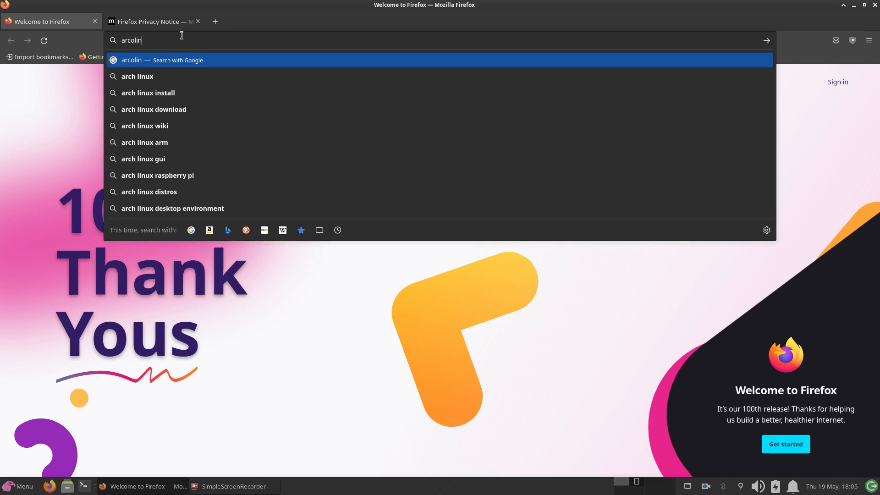
pyautogui.write('ux.info')
pyautogui.press('Return')
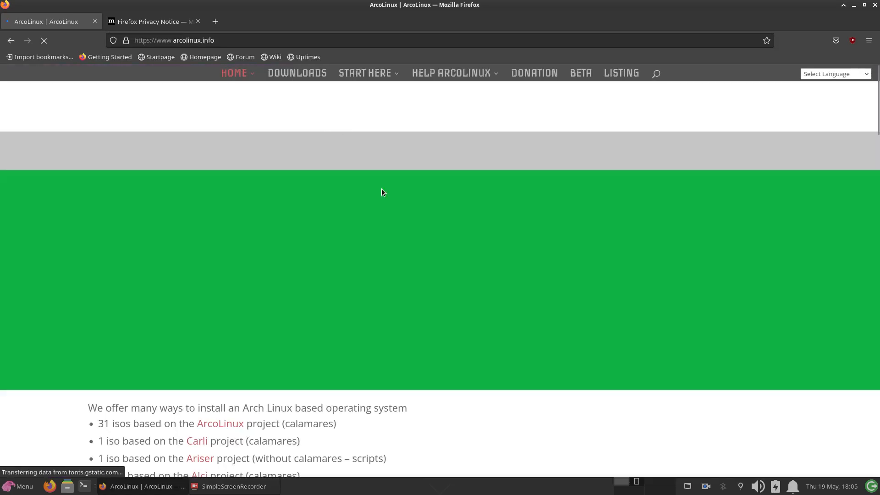
# Find the ArcoLinux Spices Application section on the ArcoLinux home page and open its page
pyautogui.scroll(-20, 386, 189)
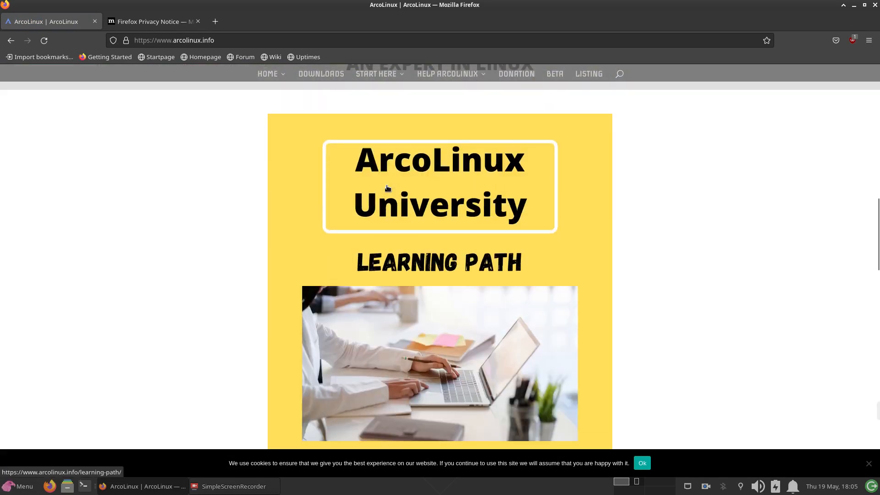
pyautogui.scroll(-5, 387, 188)
pyautogui.scroll(15, 387, 188)
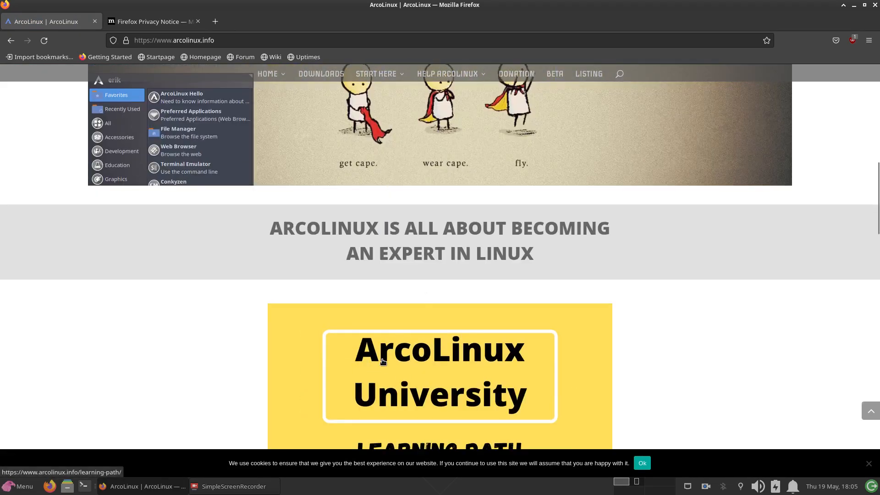
pyautogui.scroll(-4, 404, 379)
pyautogui.scroll(-5, 403, 379)
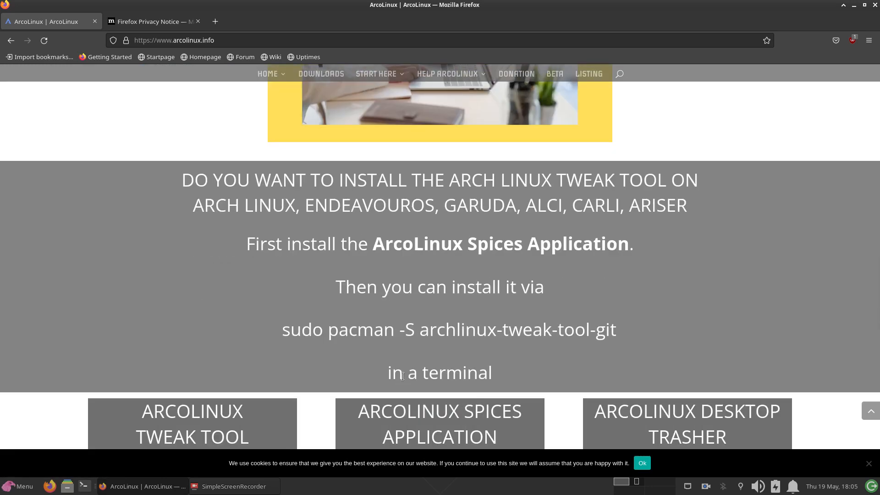
pyautogui.scroll(-4, 403, 376)
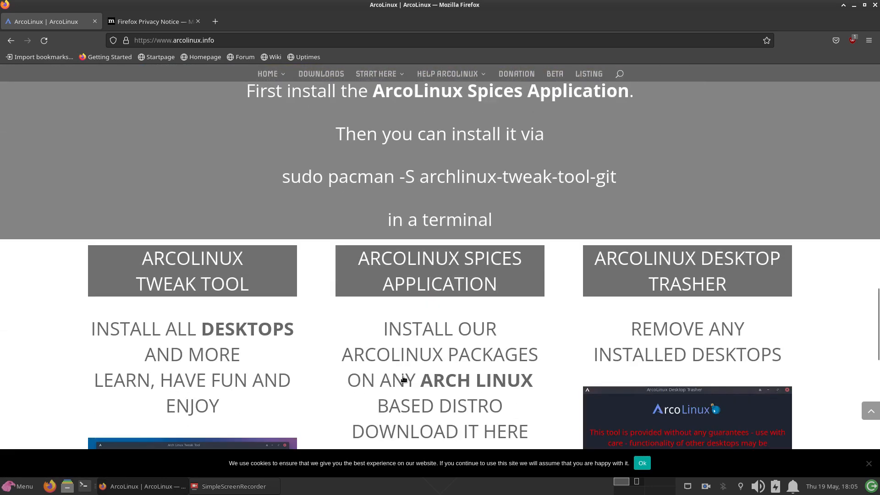
pyautogui.scroll(-1, 403, 379)
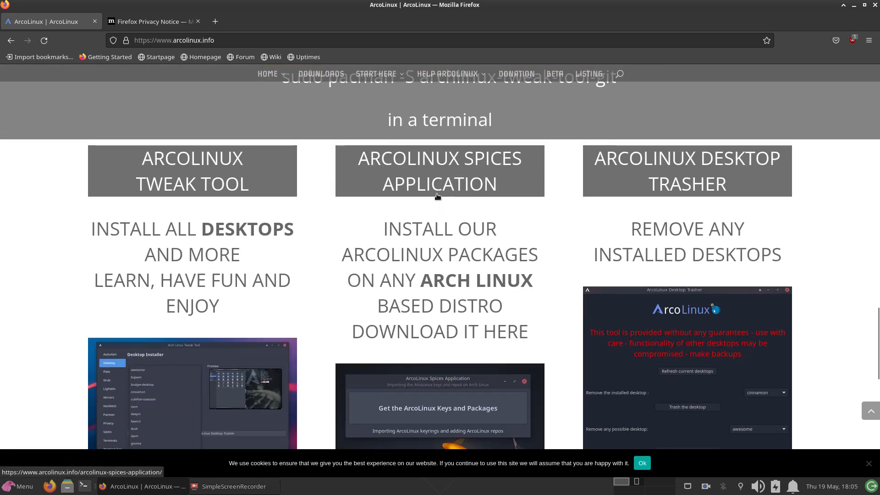
pyautogui.scroll(-2, 436, 185)
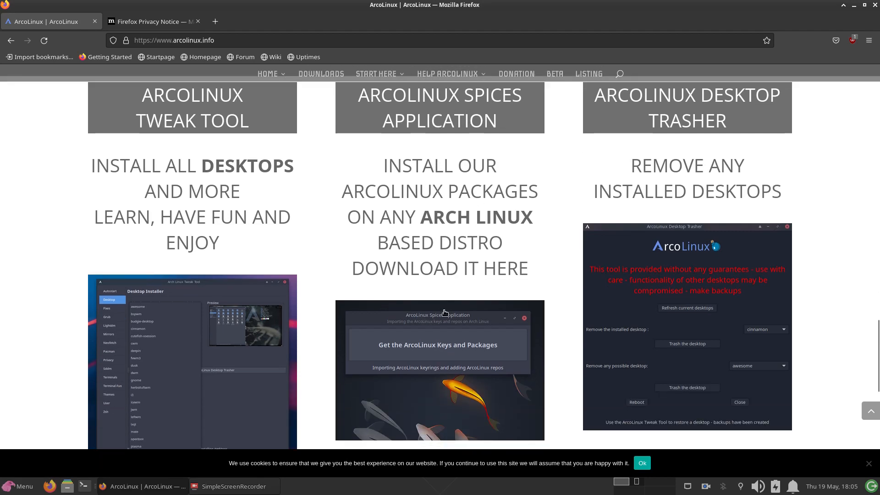
pyautogui.click(413, 352)
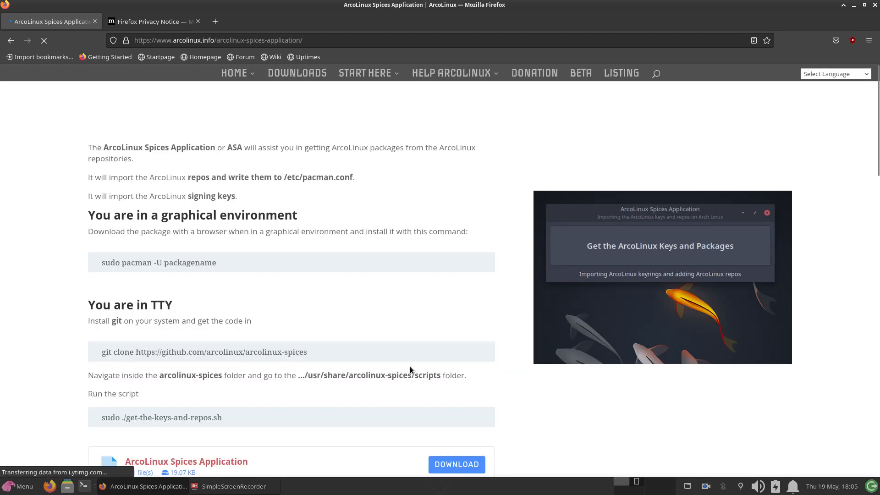
# Review the Spices Application install instructions and download entry, highlighting the -U option in the pacman command
pyautogui.scroll(-5, 410, 367)
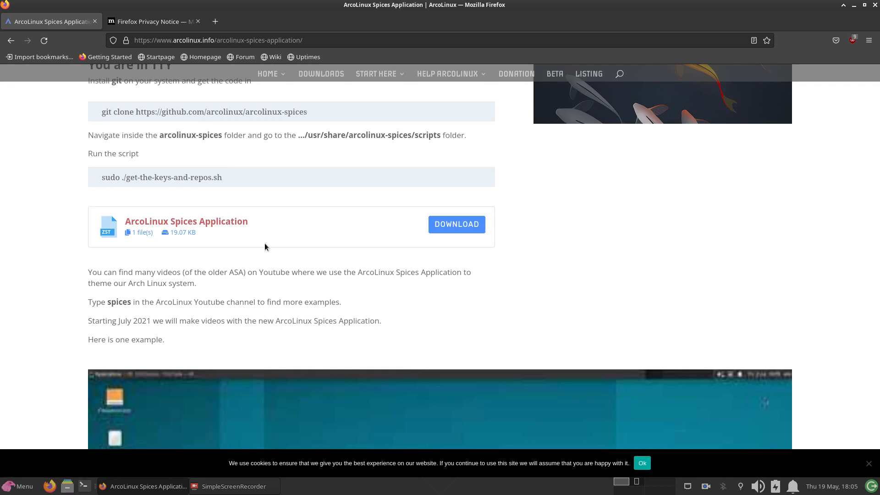
pyautogui.scroll(-3, 265, 243)
pyautogui.scroll(7, 264, 246)
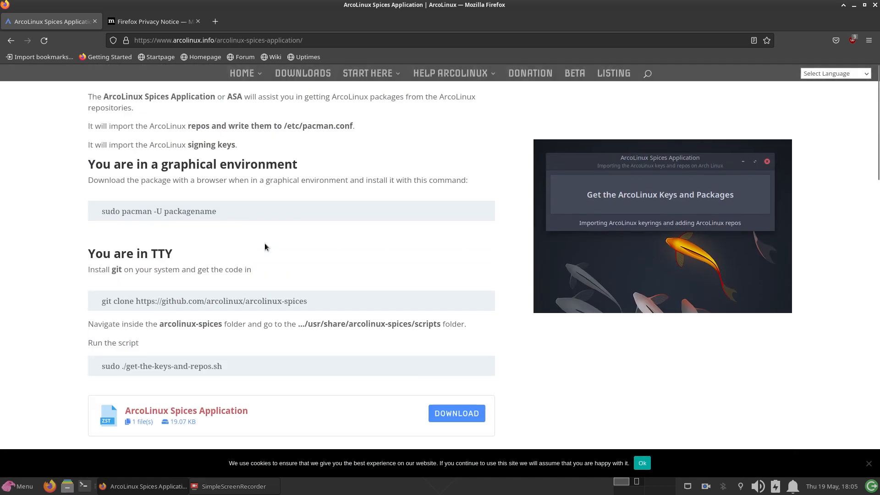
pyautogui.moveTo(154, 212); pyautogui.dragTo(163, 212)
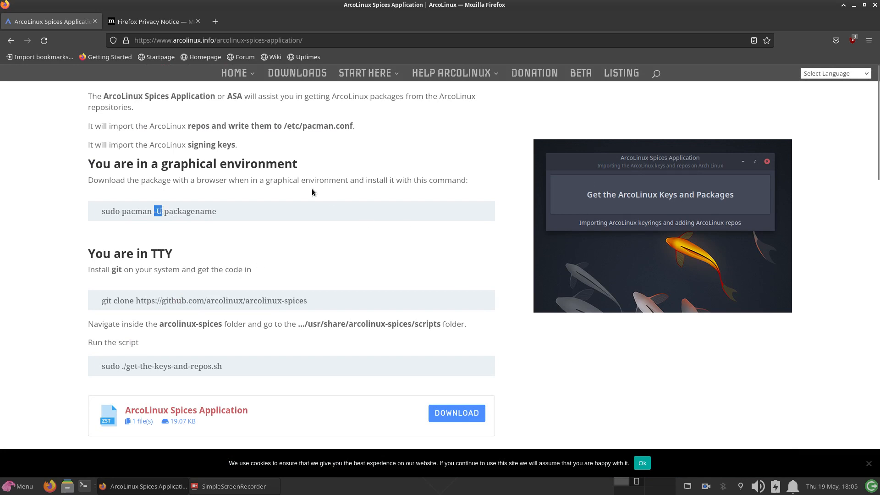
# Load the ArcoLinux author's arcolinux-nemesis repository on github.com in the Firefox Privacy Notice tab
pyautogui.click(159, 23)
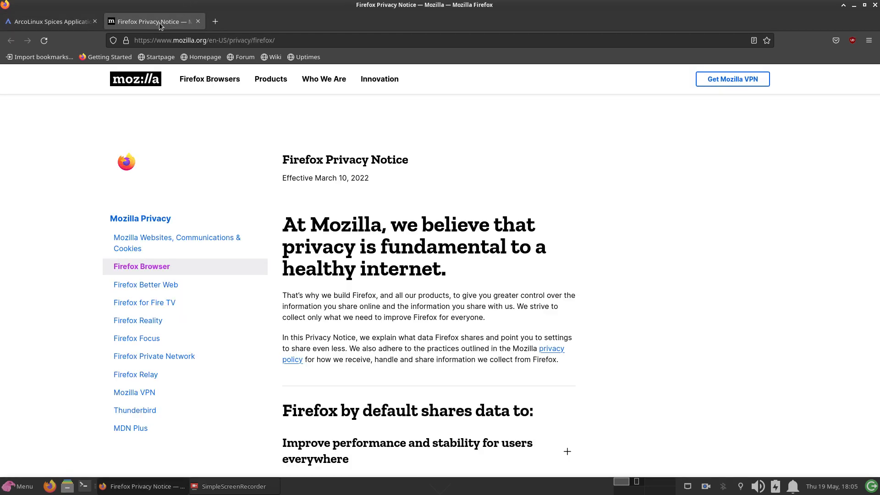
pyautogui.click(231, 42)
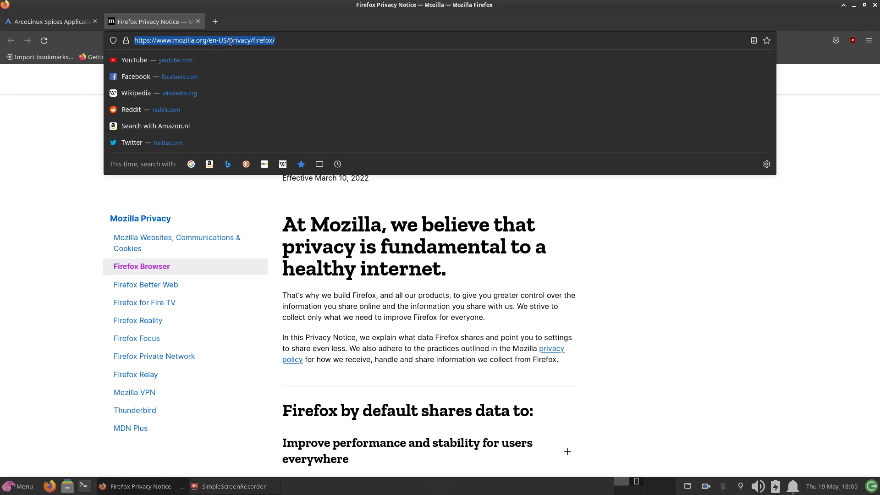
pyautogui.write('github.com')
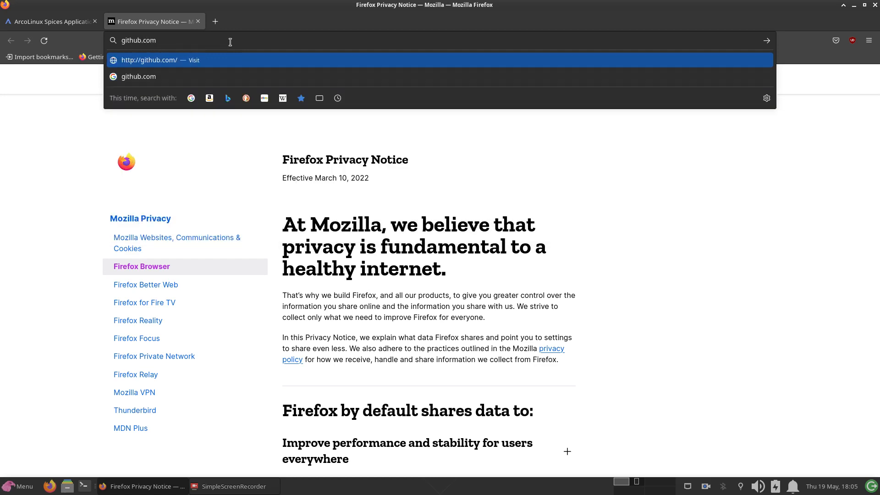
pyautogui.write('/archl')
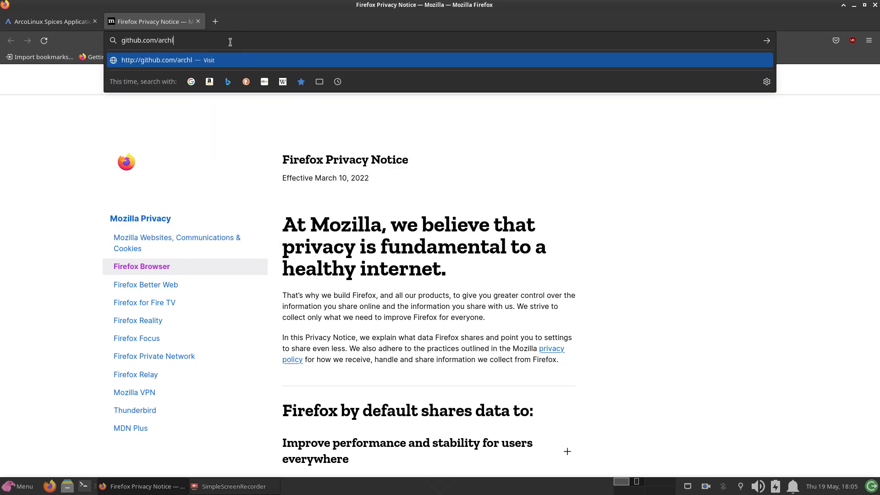
pyautogui.press('BackSpace')
pyautogui.press('BackSpace')
pyautogui.press('BackSpace')
pyautogui.press('BackSpace')
pyautogui.press('BackSpace')
pyautogui.write('erikdubois/arcolinux-')
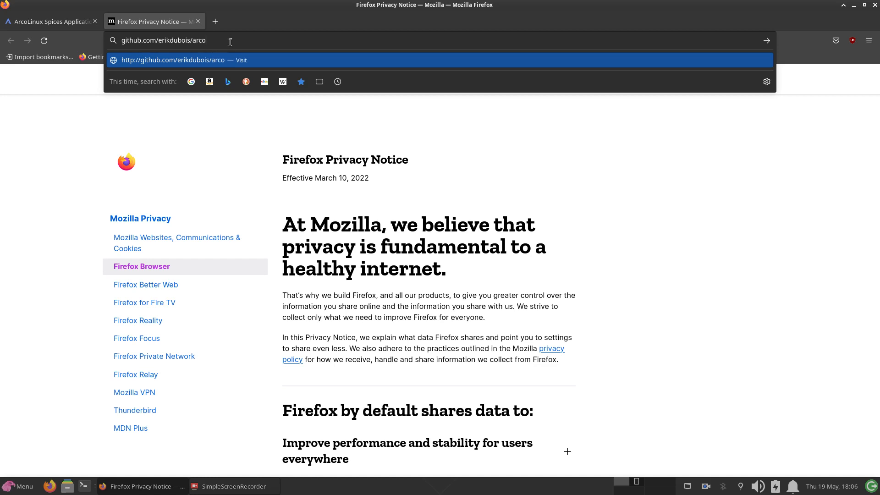
pyautogui.write('nemesi')
pyautogui.write('s')
pyautogui.press('Return')
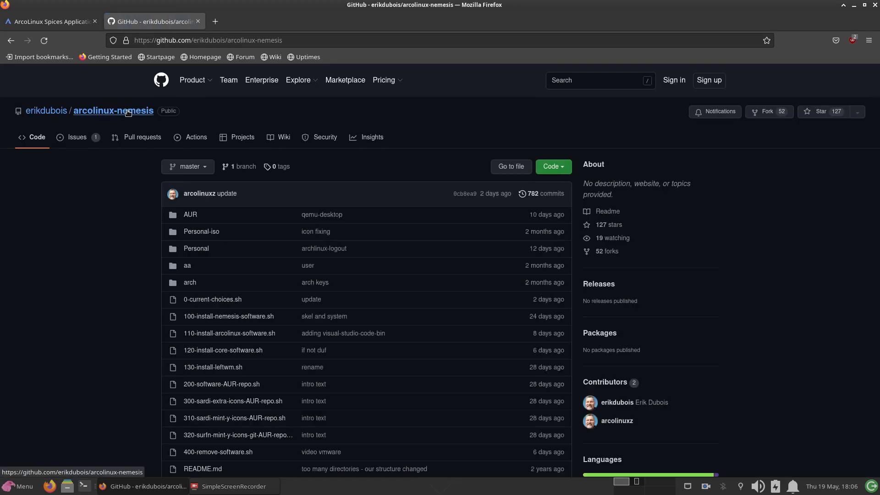
# Look over the repository's file list and copy its HTTPS clone URL
pyautogui.scroll(-5, 127, 110)
pyautogui.scroll(4, 127, 111)
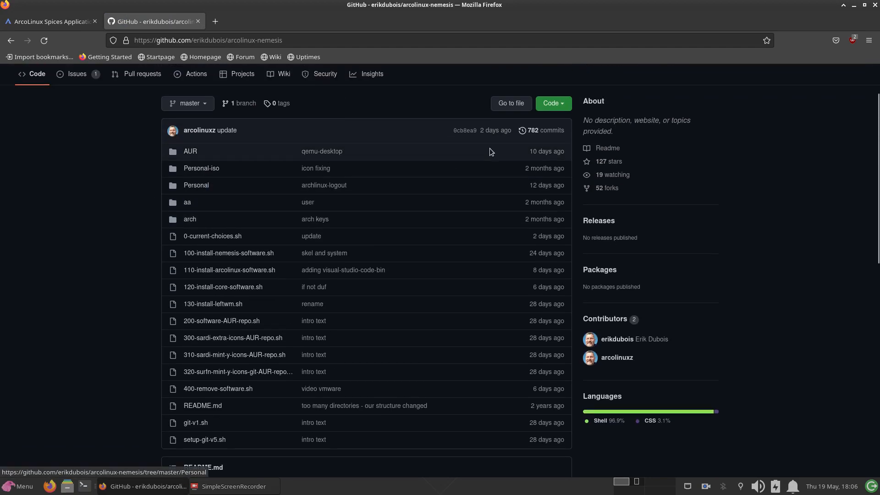
pyautogui.click(554, 105)
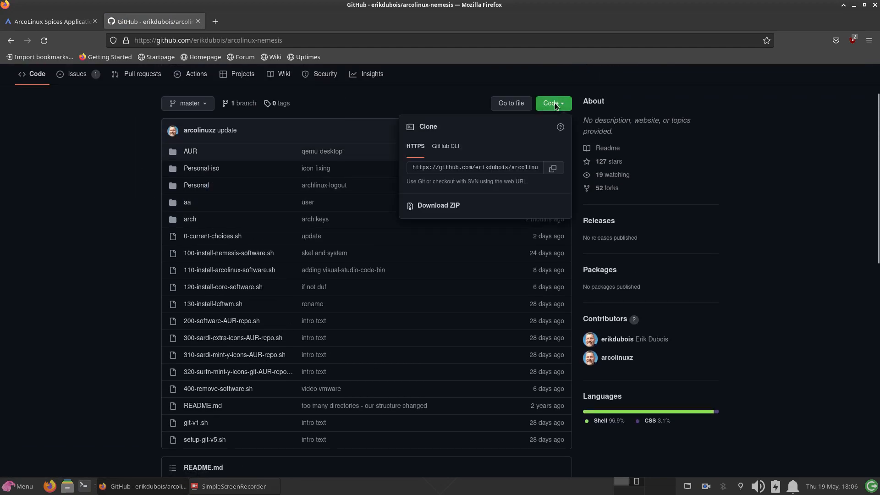
pyautogui.click(554, 169)
# Minimize the browser, open the home folder in the file manager and create a folder named DATA
pyautogui.click(853, 5)
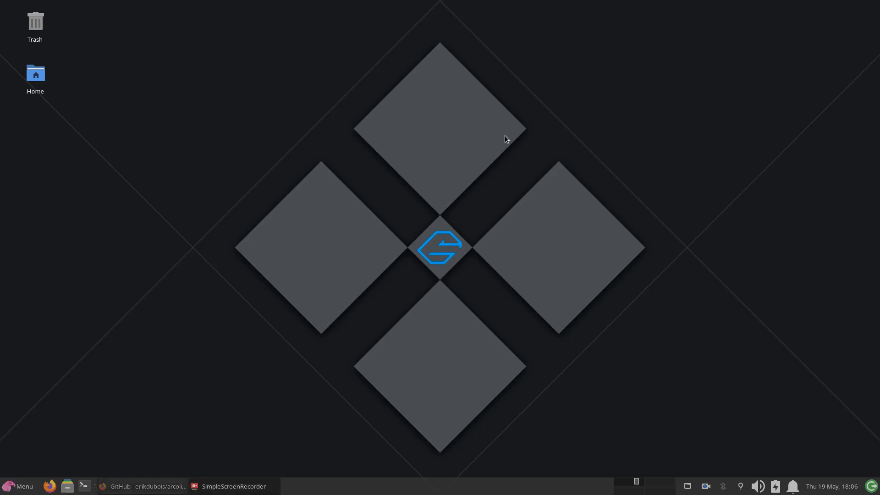
pyautogui.doubleClick(41, 79)
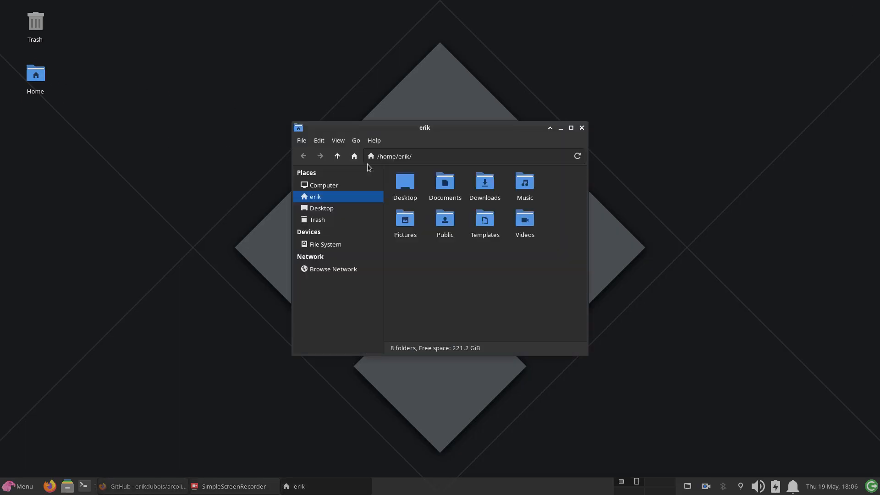
pyautogui.rightClick(437, 280)
pyautogui.click(458, 289)
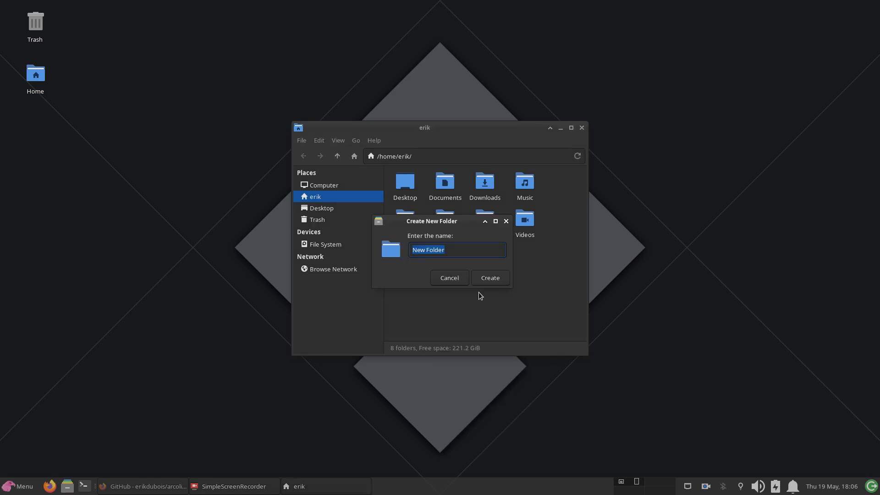
pyautogui.write('DATA')
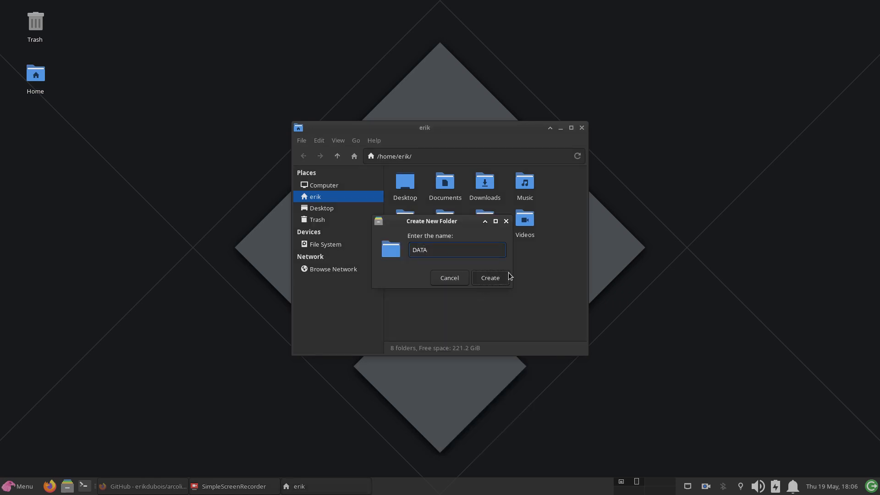
pyautogui.click(507, 276)
# Clone the copied arcolinux-nemesis repository into the DATA folder with git clone from a terminal opened there, and close that terminal
pyautogui.doubleClick(408, 193)
pyautogui.rightClick(409, 193)
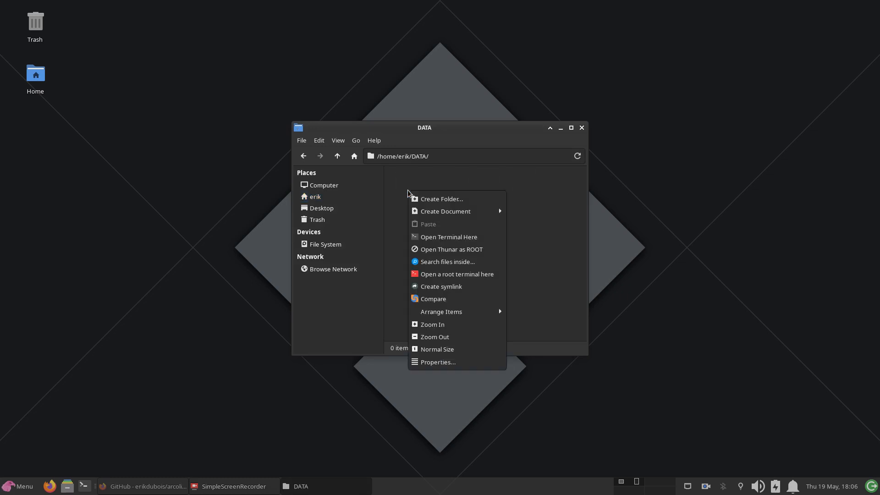
pyautogui.click(437, 237)
pyautogui.write('git clone')
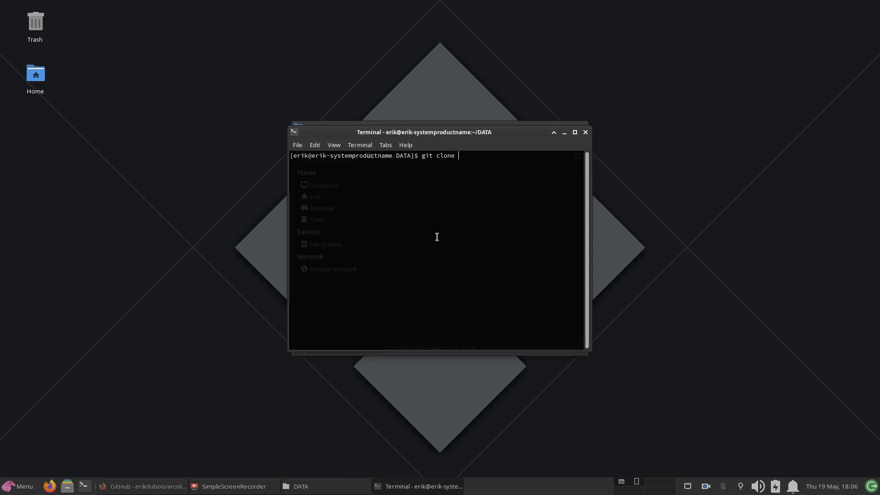
pyautogui.hotkey('ctrl', 'shift', 'v')
pyautogui.press('Return')
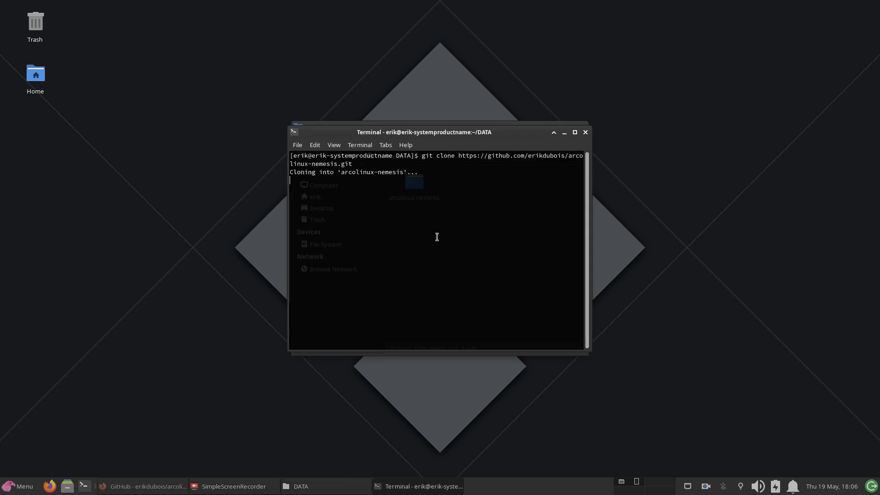
pyautogui.click(586, 132)
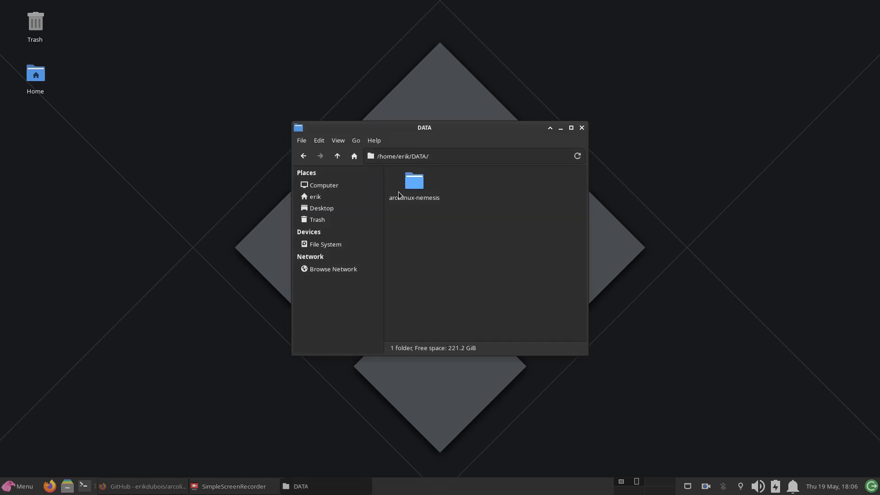
# Open the cloned arcolinux-nemesis folder, move its window into the corner of the desktop and select the 0-current-choices.sh script
pyautogui.doubleClick(414, 182)
pyautogui.moveTo(413, 138); pyautogui.dragTo(1, 2)
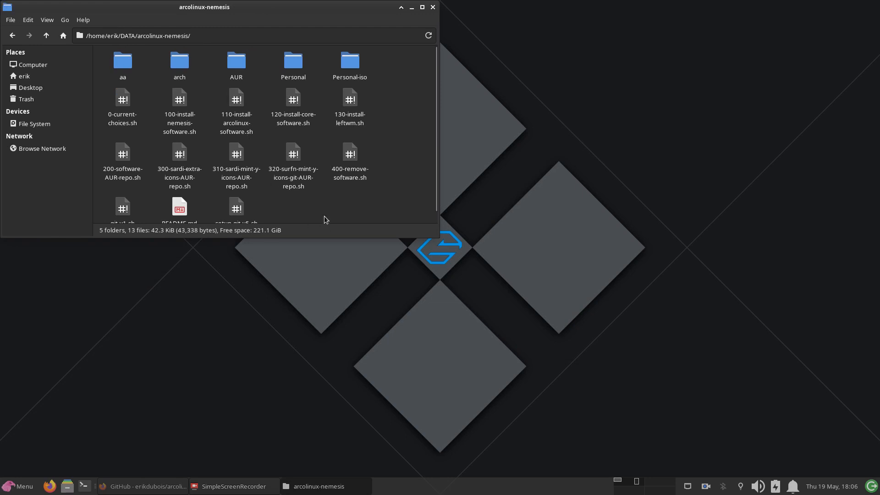
pyautogui.click(125, 106)
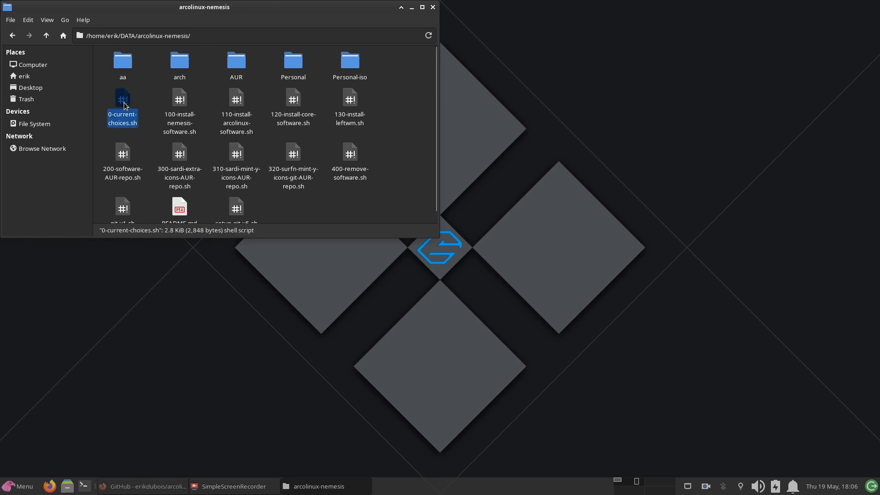
# Open a terminal in the arcolinux-nemesis folder and place it beside the file manager window
pyautogui.rightClick(386, 97)
pyautogui.click(431, 144)
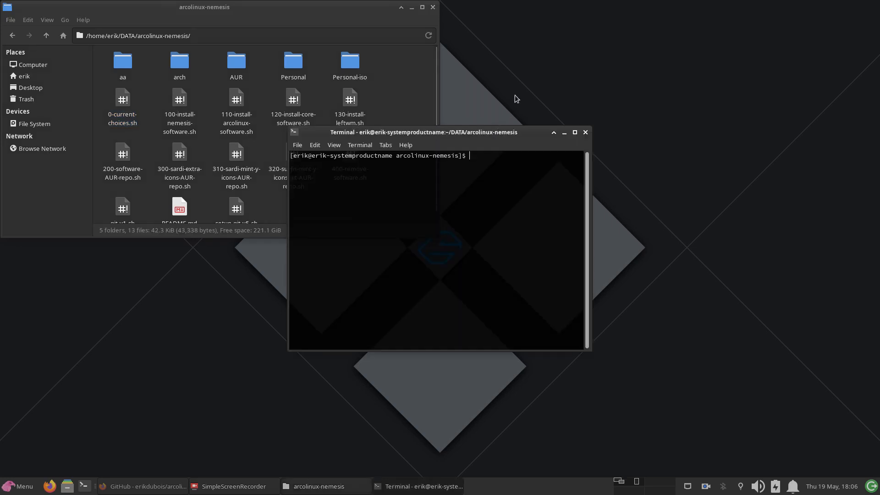
pyautogui.moveTo(485, 133); pyautogui.dragTo(670, 57)
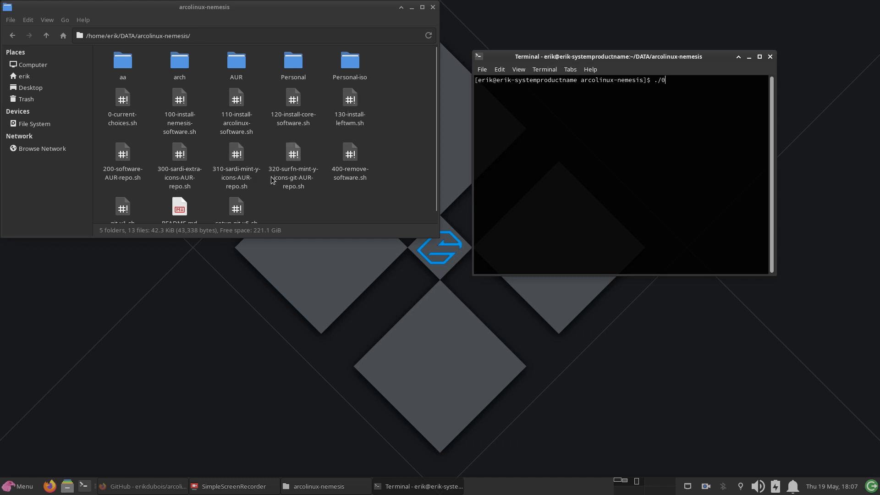
# Look through the scripts in the arcolinux-nemesis folder and select 400-remove-software.sh
pyautogui.scroll(-1, 302, 184)
pyautogui.click(351, 144)
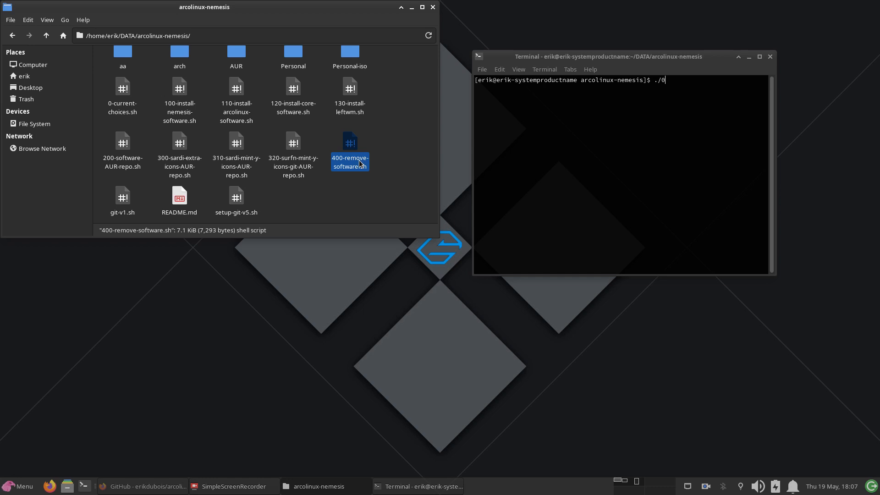
pyautogui.scroll(1, 360, 164)
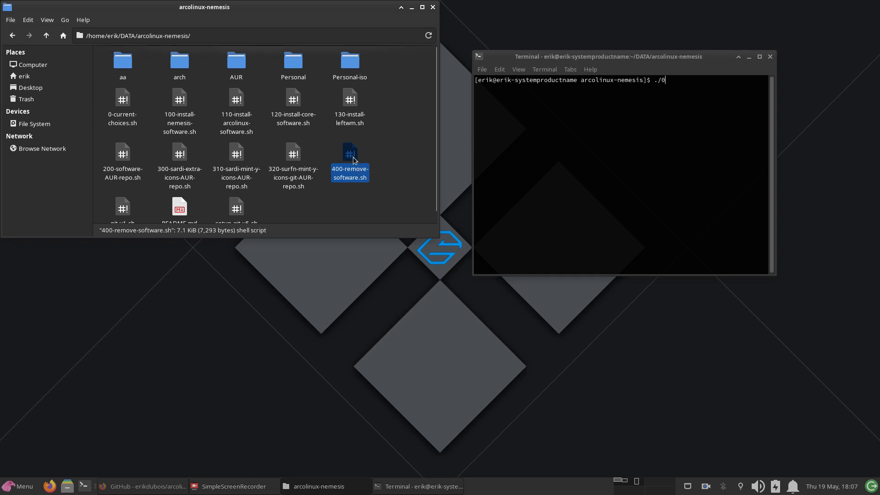
pyautogui.click(317, 138)
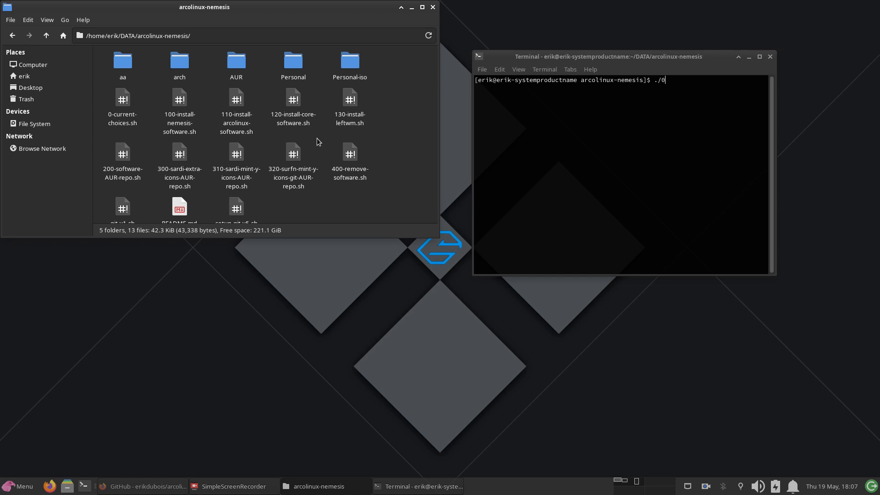
pyautogui.click(347, 155)
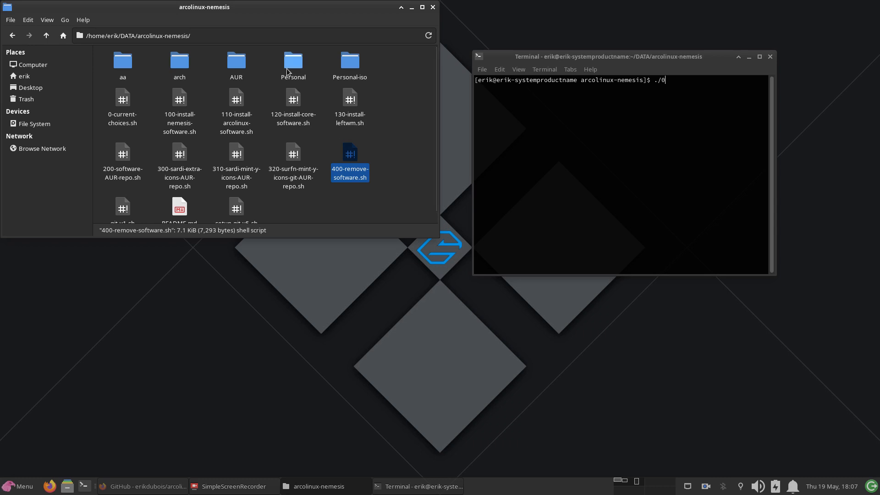
# Check the get-the-keys-and-repos.sh script in the arch folder, return to the arcolinux-nemesis folder and select 0-current-choices.sh
pyautogui.doubleClick(180, 62)
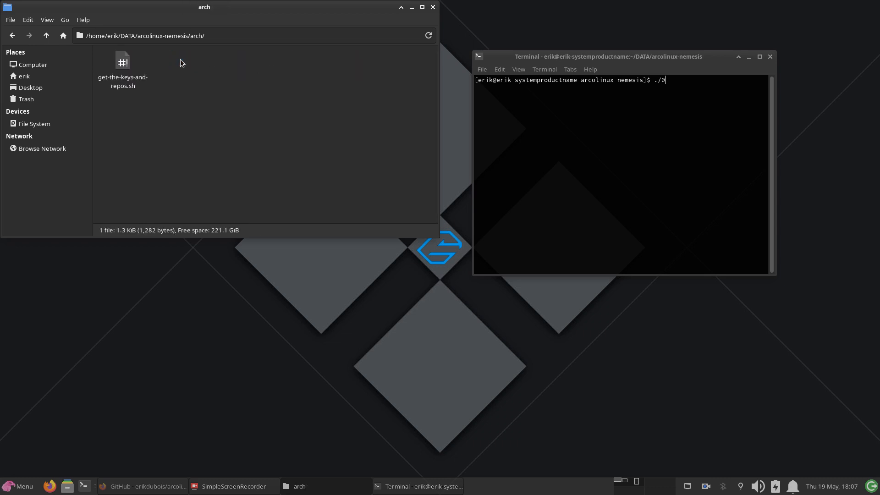
pyautogui.click(122, 63)
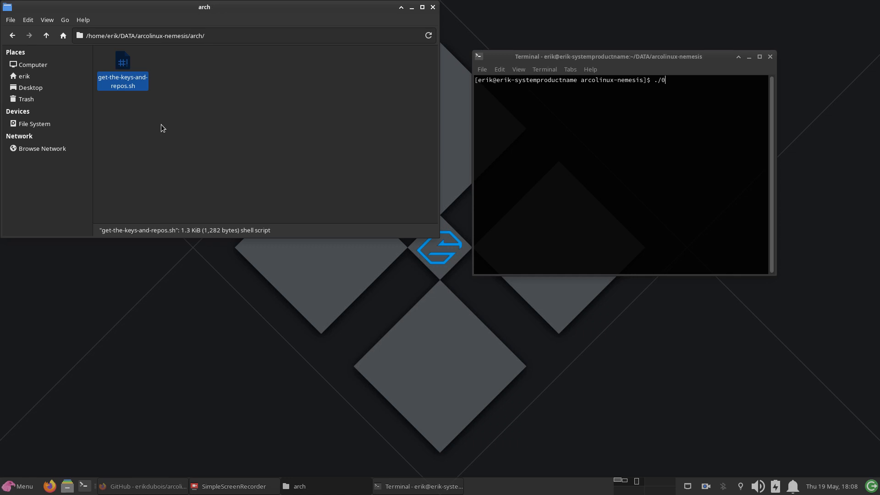
pyautogui.click(46, 36)
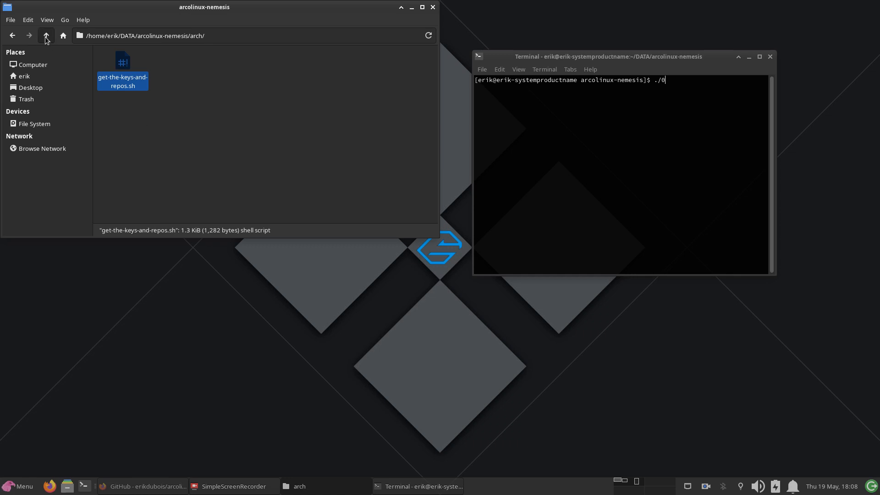
pyautogui.click(120, 113)
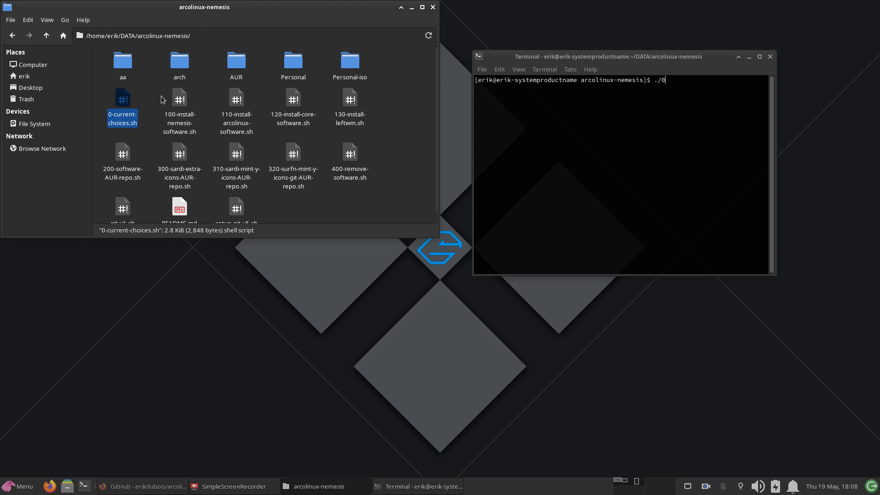
# Open a terminal in the arch folder and run ./get-the-keys-and-repos.sh, entering the account password for sudo
pyautogui.doubleClick(177, 65)
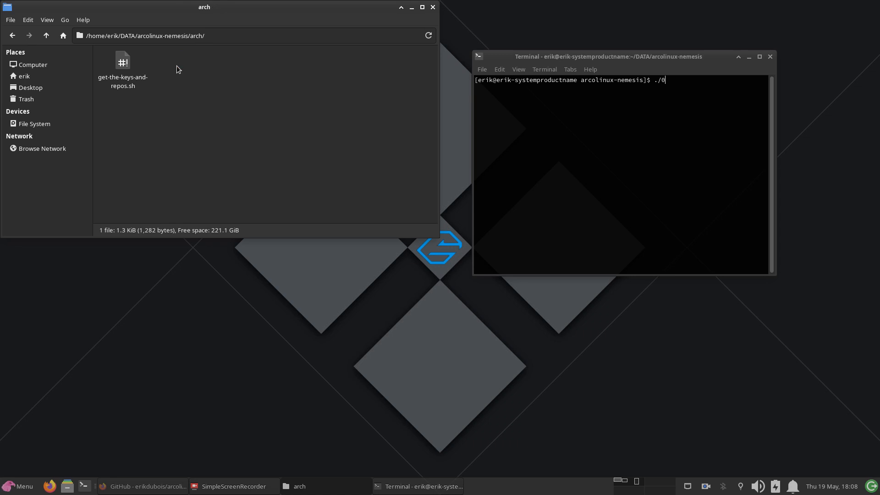
pyautogui.rightClick(218, 97)
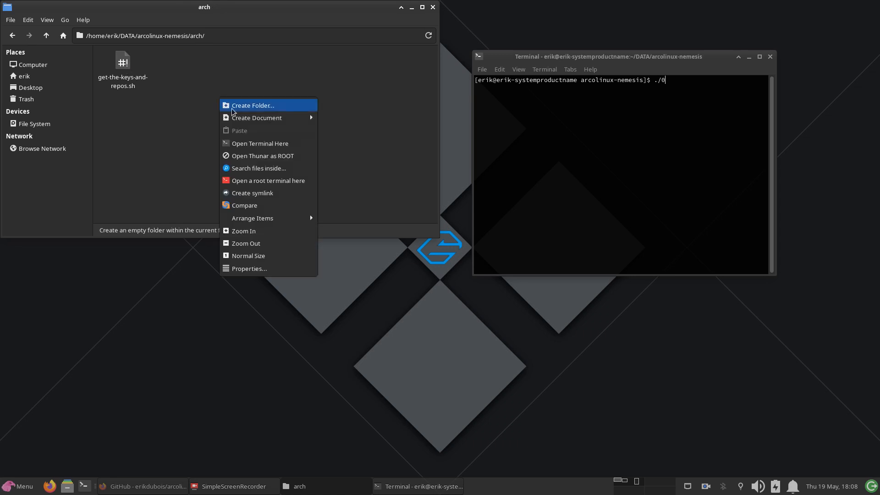
pyautogui.click(260, 144)
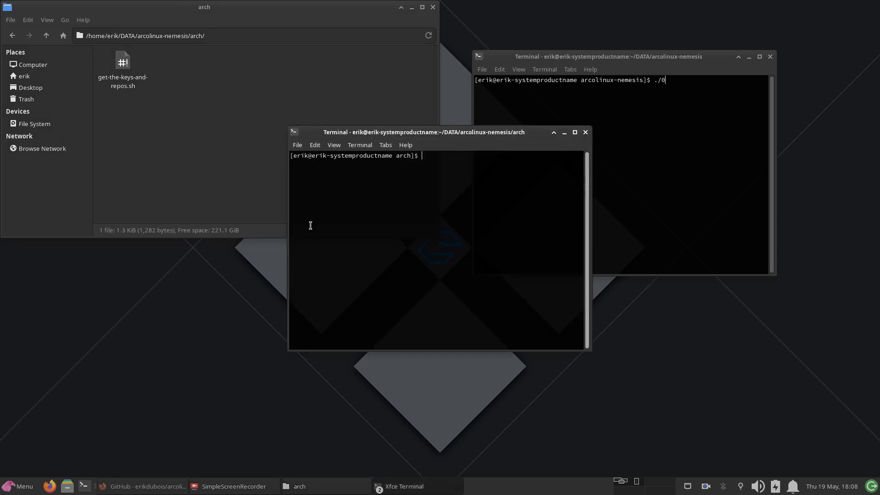
pyautogui.write('./')
pyautogui.press('BackSpace')
pyautogui.write('geg')
pyautogui.press('Tab')
pyautogui.press('Return')
pyautogui.write('****')
pyautogui.press('Return')
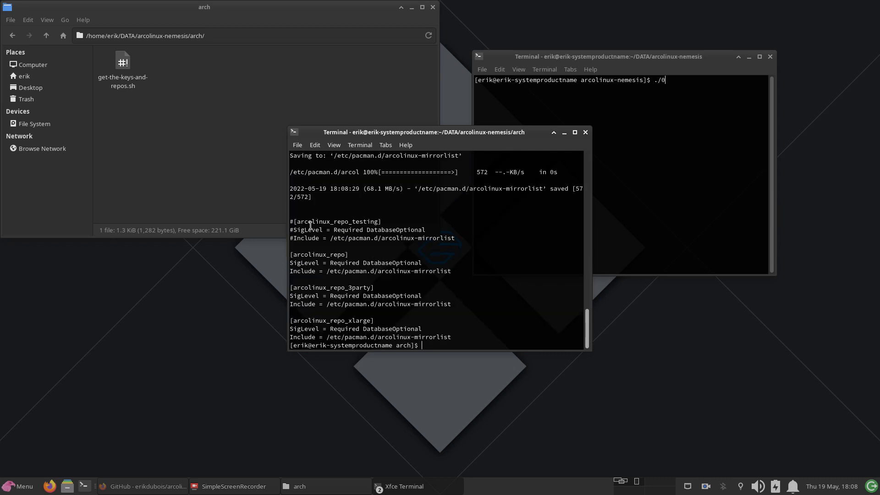
# Close both terminal windows and the file manager window
pyautogui.click(585, 132)
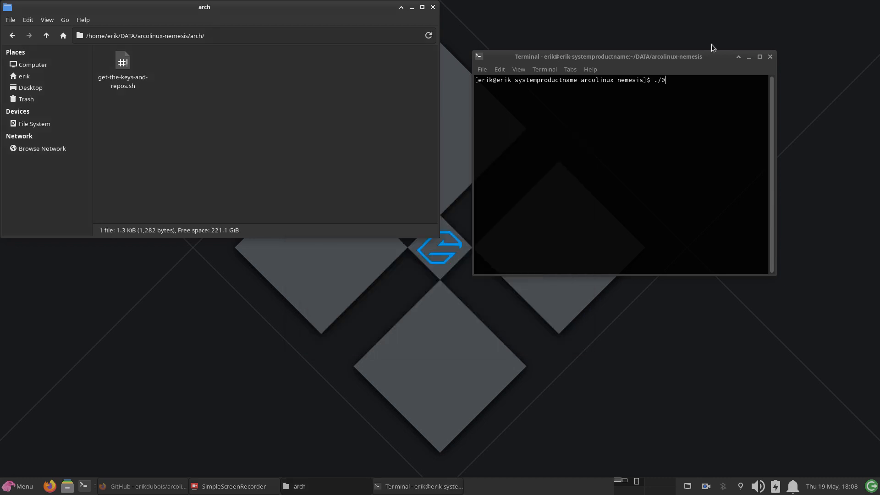
pyautogui.click(770, 56)
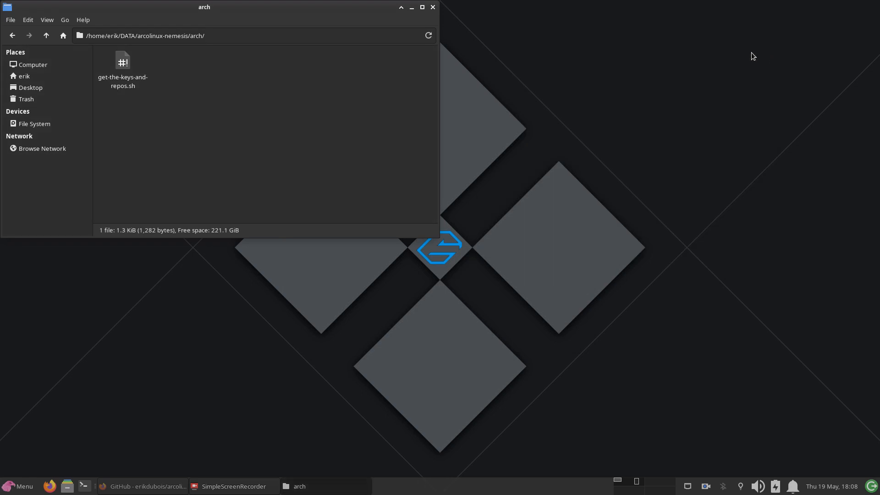
pyautogui.click(433, 7)
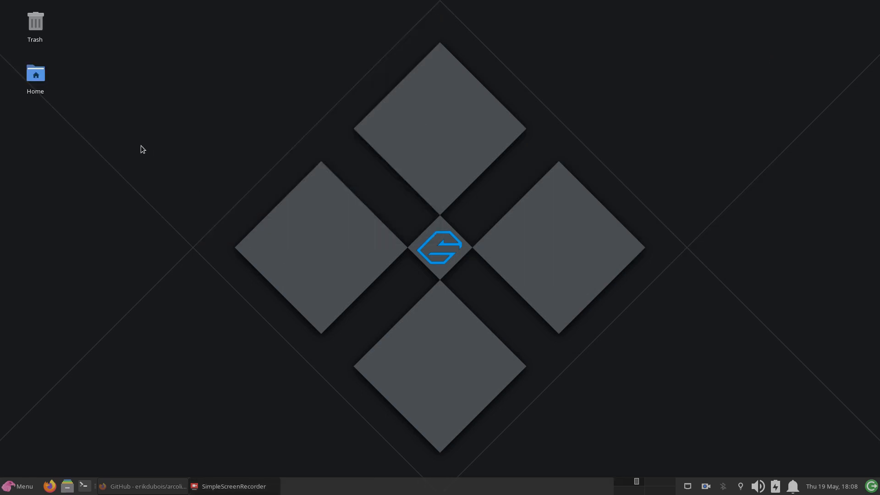
# Browse to /etc/pacman.d in a maximized file manager window and check for the arcolinux-mirrorlist file
pyautogui.click(67, 487)
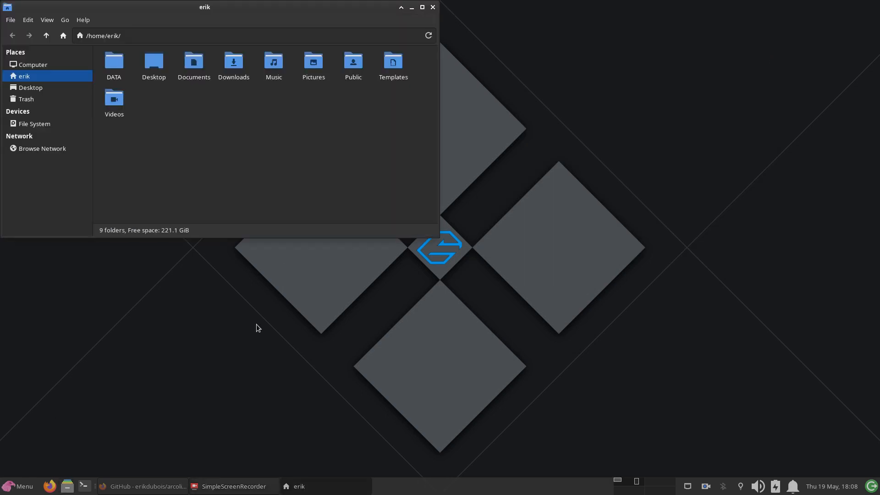
pyautogui.click(39, 123)
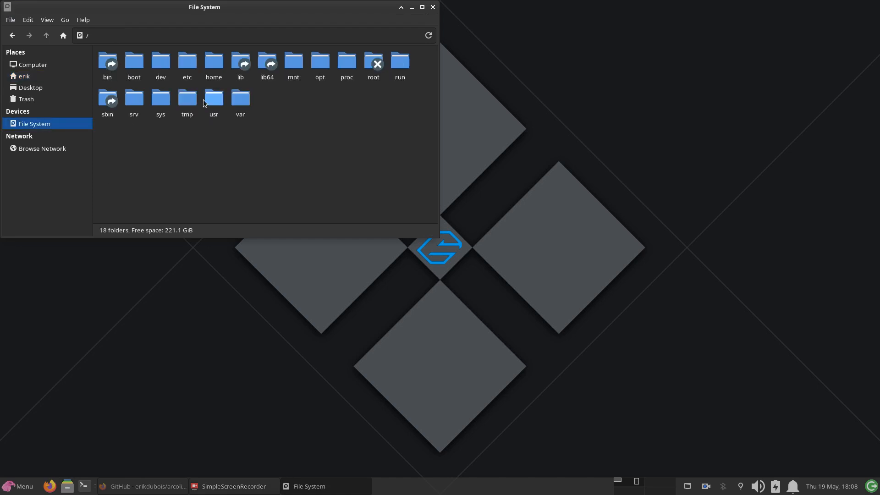
pyautogui.doubleClick(188, 66)
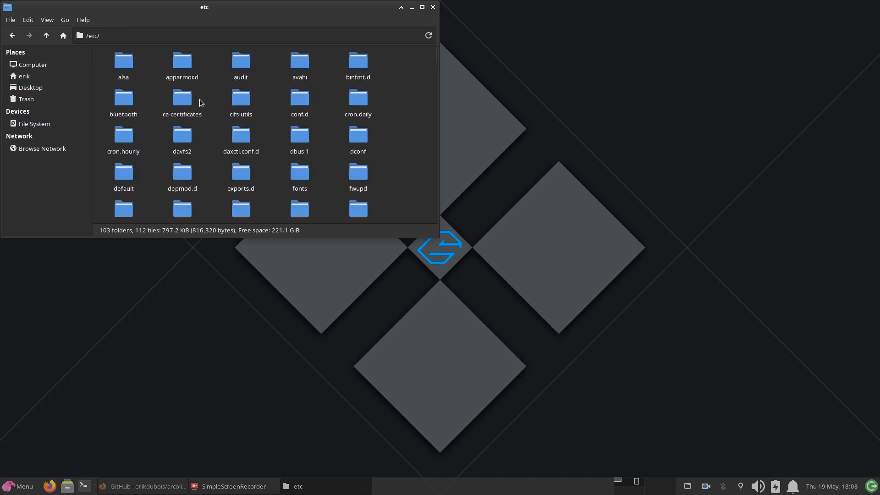
pyautogui.doubleClick(236, 11)
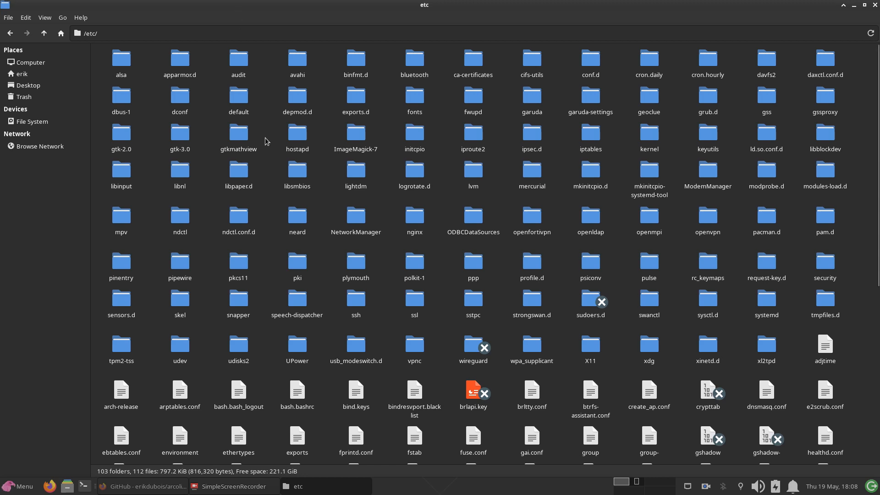
pyautogui.write('pacman')
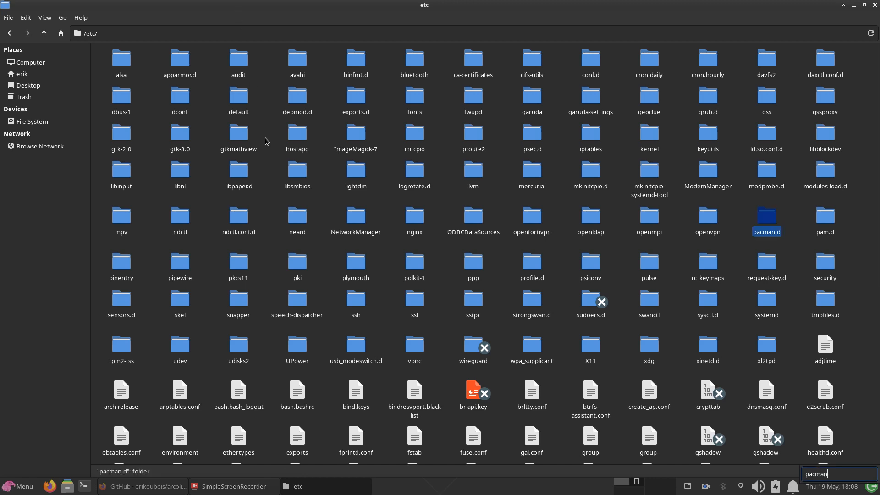
pyautogui.doubleClick(770, 219)
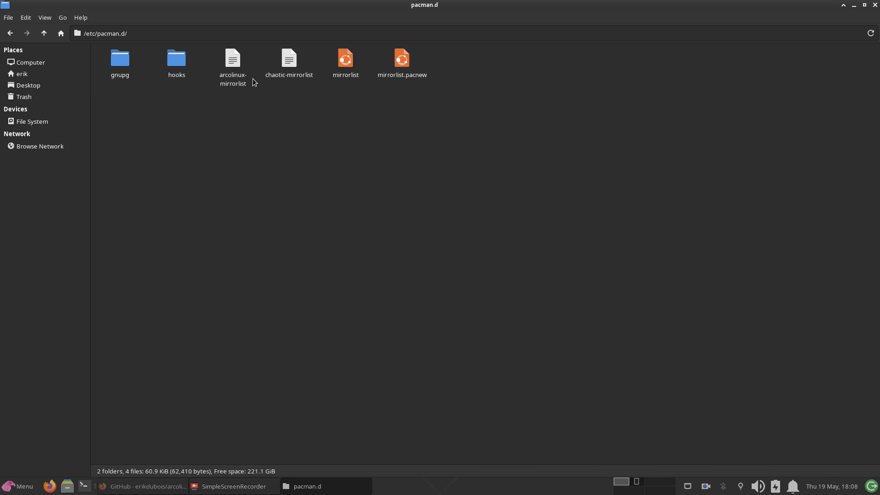
pyautogui.click(233, 65)
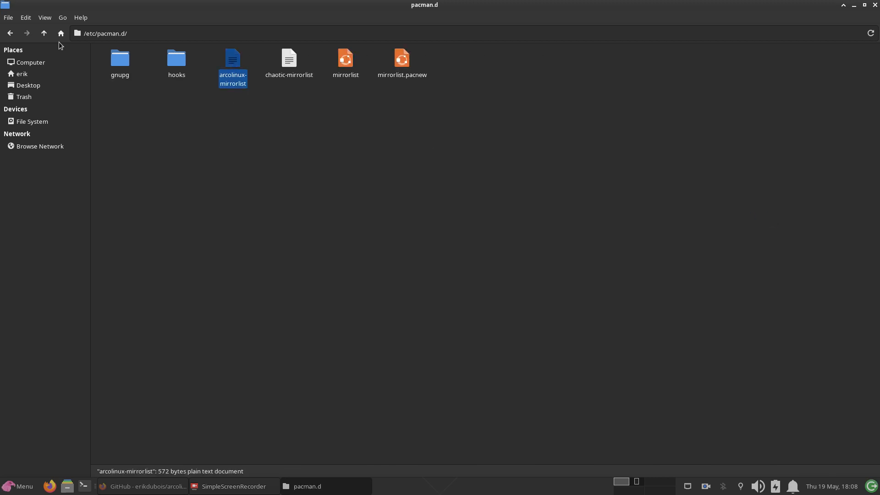
# Open pacman.conf from the /etc folder, examine its ArcoLinux repository entries, and close the document and the file manager
pyautogui.click(46, 34)
pyautogui.scroll(-5, 268, 305)
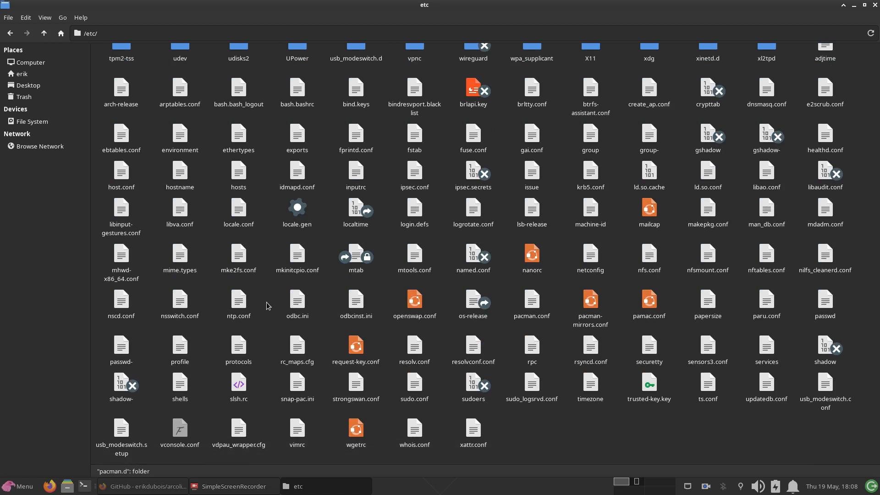
pyautogui.click(533, 300)
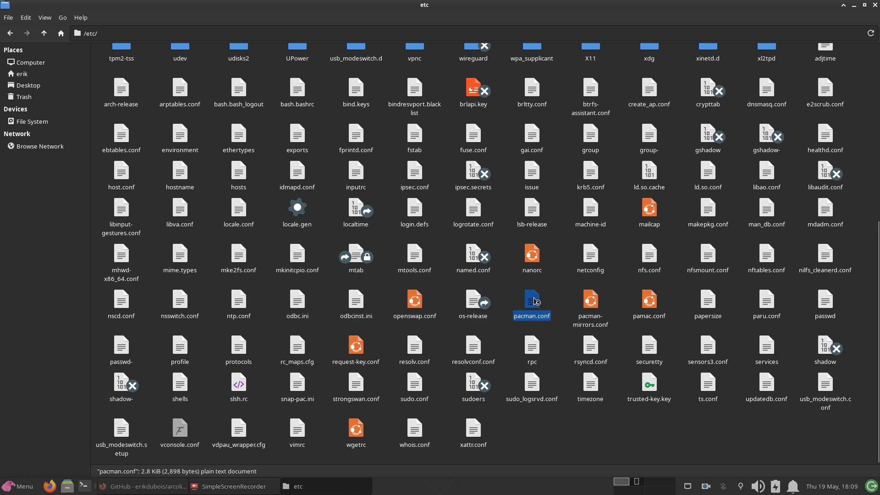
pyautogui.scroll(-5, 214, 177)
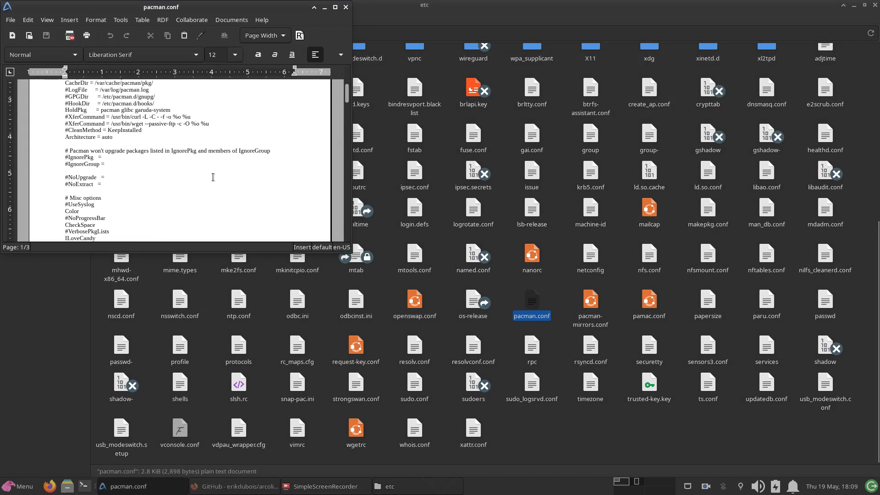
pyautogui.scroll(-15, 213, 177)
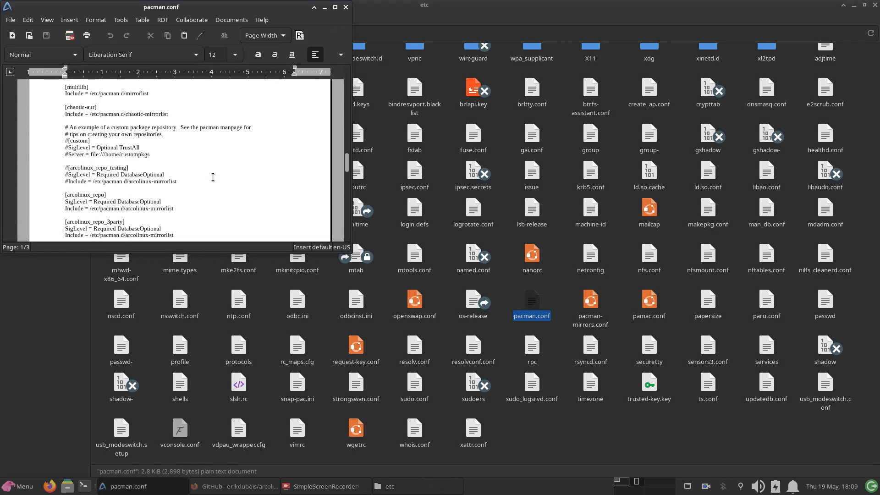
pyautogui.scroll(-7, 214, 178)
pyautogui.scroll(2, 213, 178)
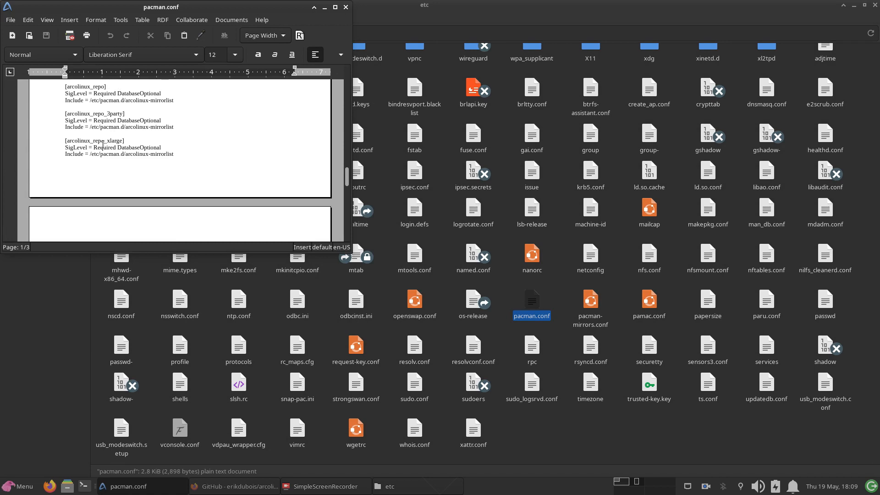
pyautogui.scroll(6, 102, 145)
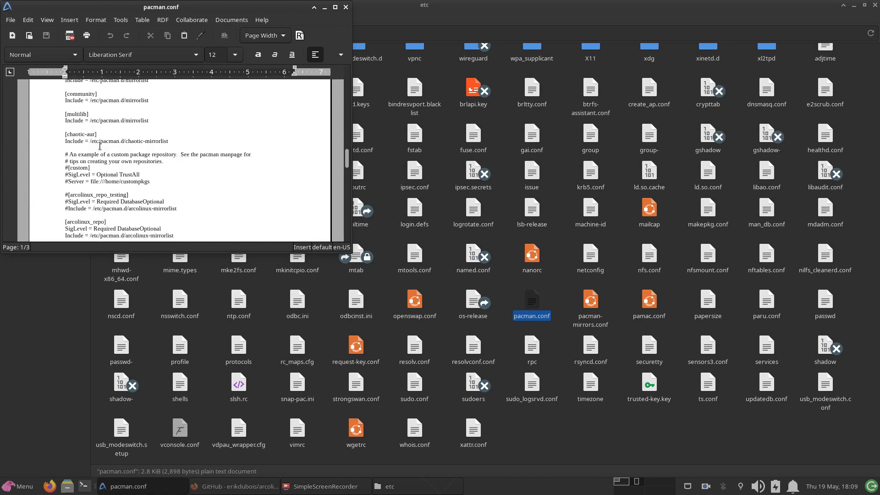
pyautogui.click(346, 7)
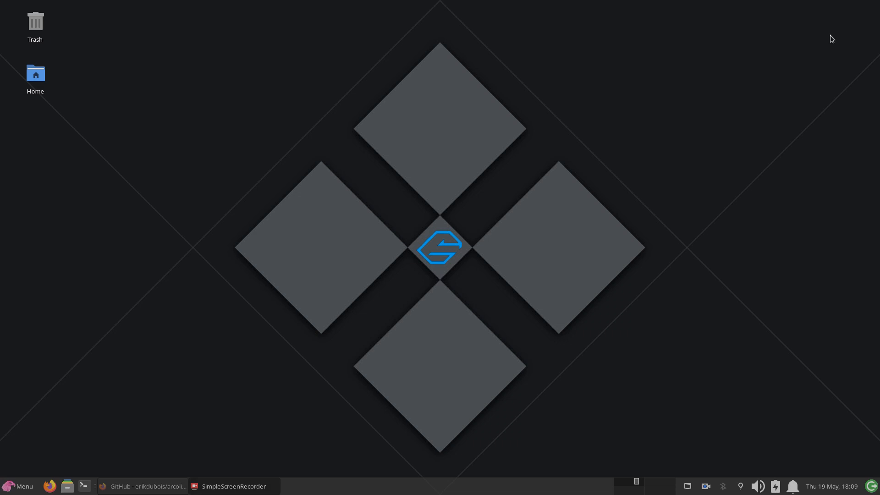
pyautogui.click(873, 5)
# Open the drop-down terminal and synchronize the package databases with sudo pacman -Sy, entering the account password
pyautogui.press('F12')
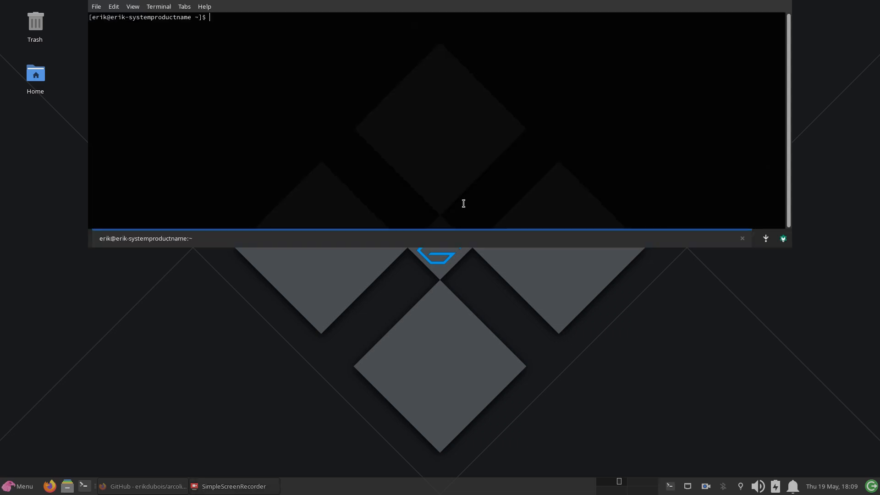
pyautogui.write('sudo pacman -Sy')
pyautogui.press('Return')
pyautogui.write('****')
pyautogui.press('Return')
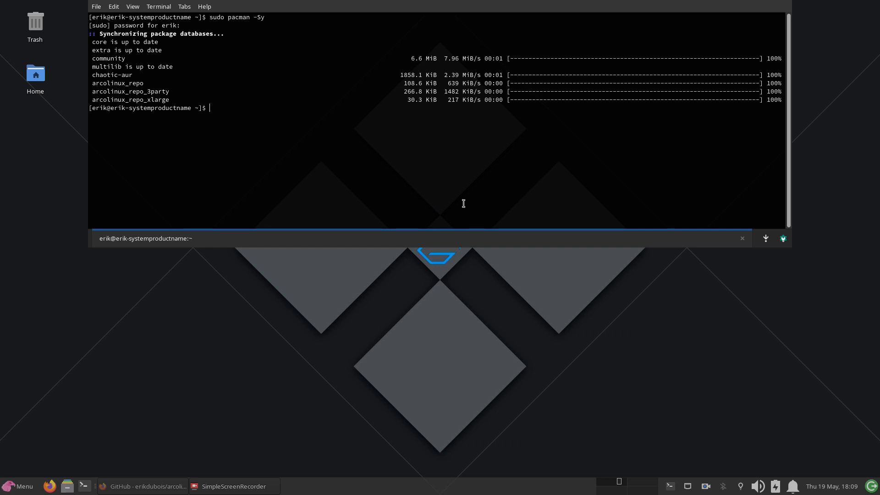
# Install the sublime-text-4 package with sudo pacman -S and accept the installation
pyautogui.write('sudo pacman -S sublime-text-')
pyautogui.press('Up')
pyautogui.write('4')
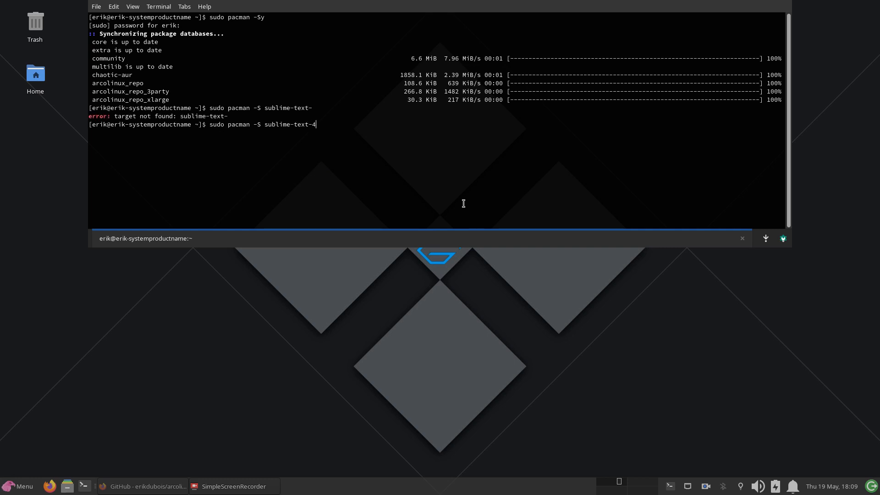
pyautogui.press('Return')
pyautogui.press('Return')
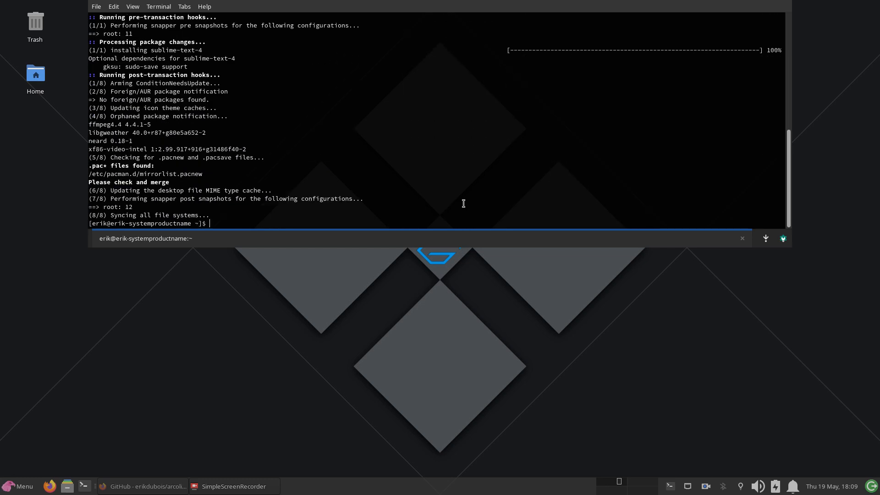
# Install the meld package with sudo pacman -S and accept the installation
pyautogui.write('sudo pacman _S m')
pyautogui.press('BackSpace')
pyautogui.press('BackSpace')
pyautogui.press('BackSpace')
pyautogui.press('BackSpace')
pyautogui.write('-S meld')
pyautogui.press('Return')
pyautogui.press('Return')
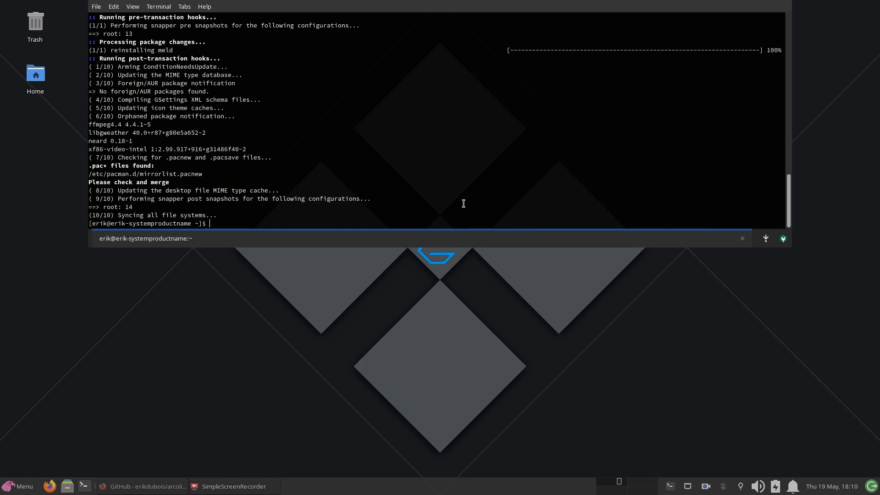
# Begin a sudo pacman -S command and list the available package names starting with arch, narrowed down to archlinux-
pyautogui.write('sudo pacman -S arco')
pyautogui.press('Tab')
pyautogui.press('Tab')
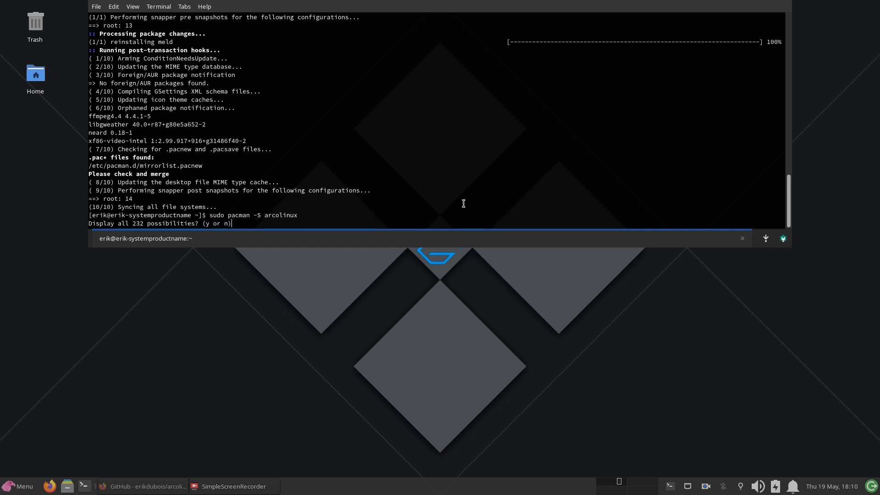
pyautogui.press('n')
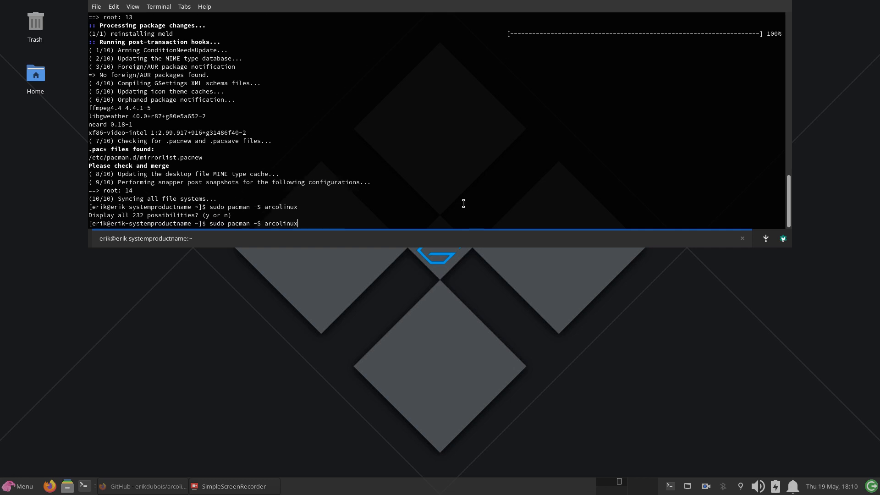
pyautogui.press('BackSpace')
pyautogui.press('BackSpace')
pyautogui.press('BackSpace')
pyautogui.press('BackSpace')
pyautogui.press('BackSpace')
pyautogui.press('Tab')
pyautogui.press('Tab')
pyautogui.write('l')
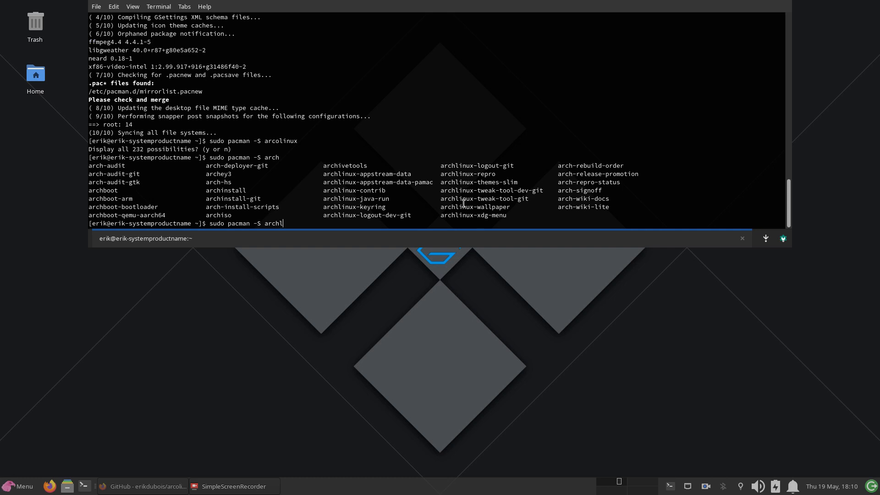
pyautogui.press('Tab')
pyautogui.press('Tab')
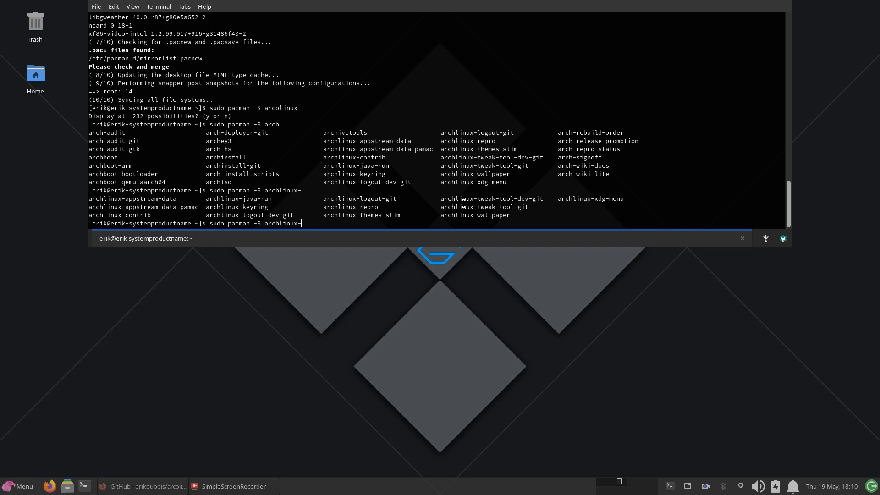
# Complete the pacman command with the package archlinux-tweak-tool-git, run it and accept the installation
pyautogui.moveTo(518, 199)
pyautogui.mouseDown()
pyautogui.moveTo(533, 199)
pyautogui.moveTo(518, 206)
pyautogui.mouseUp()
pyautogui.click(522, 198)
pyautogui.write('twe')
pyautogui.press('Tab')
pyautogui.write('²')
pyautogui.press('BackSpace')
pyautogui.write('git')
pyautogui.press('Return')
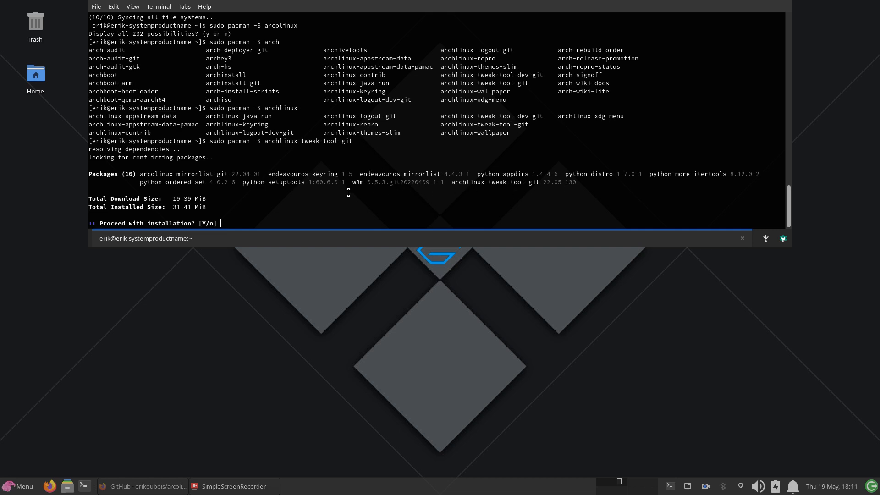
pyautogui.press('Return')
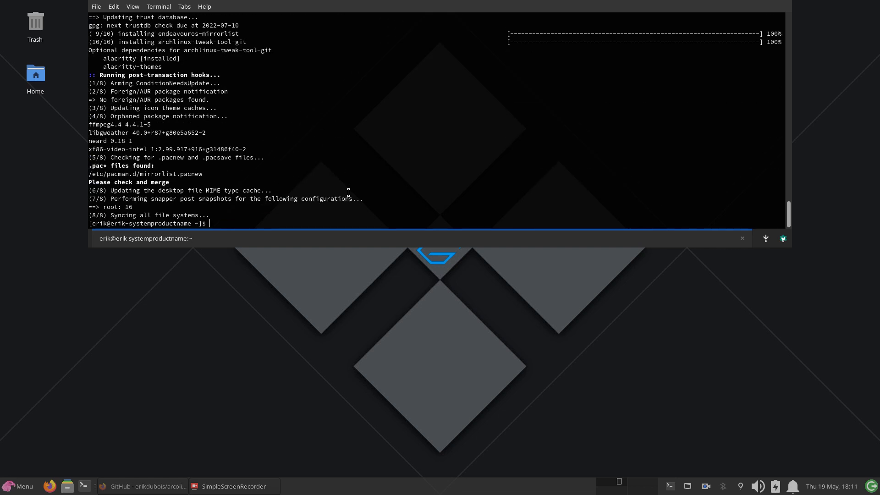
# Hide the drop-down terminal, launch Arch Linux Tweak Tool from the Accessories applications with the account password, and close it after viewing
pyautogui.click(252, 360)
pyautogui.click(20, 488)
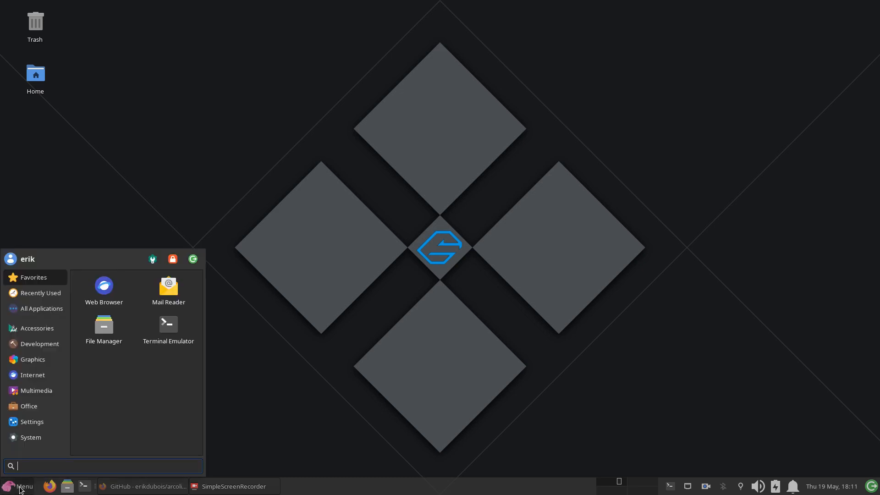
pyautogui.click(40, 333)
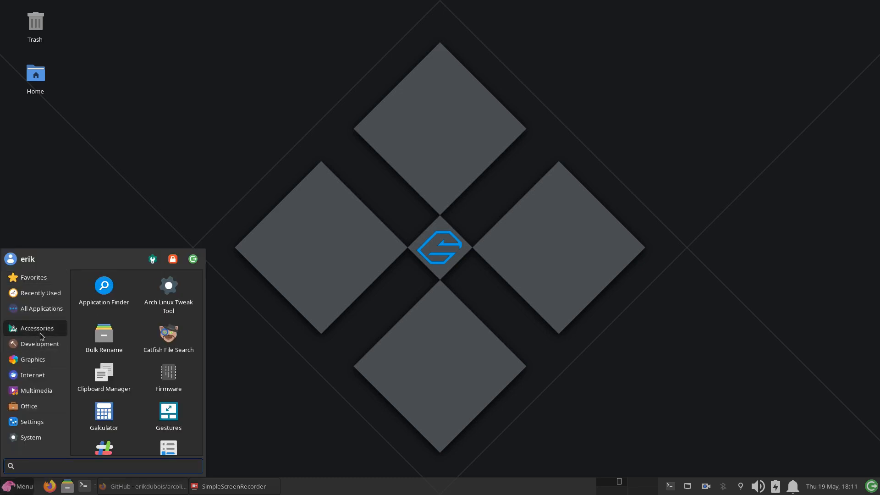
pyautogui.click(168, 306)
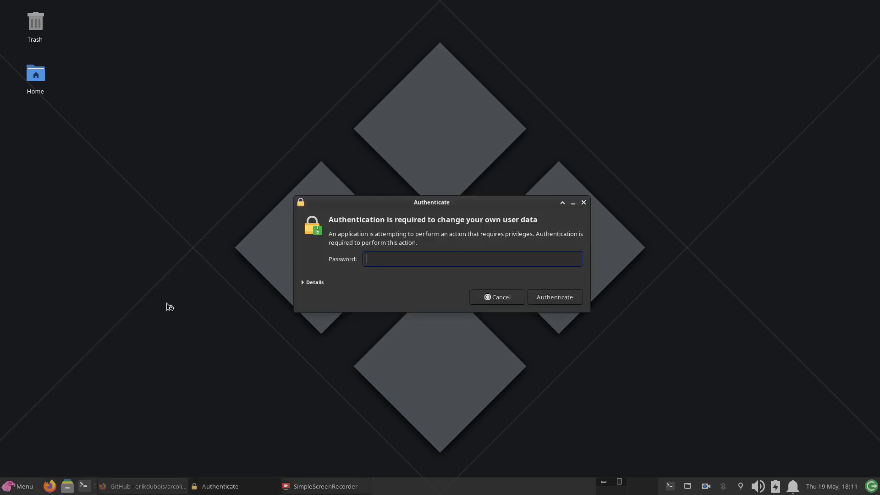
pyautogui.write('••••')
pyautogui.press('Return')
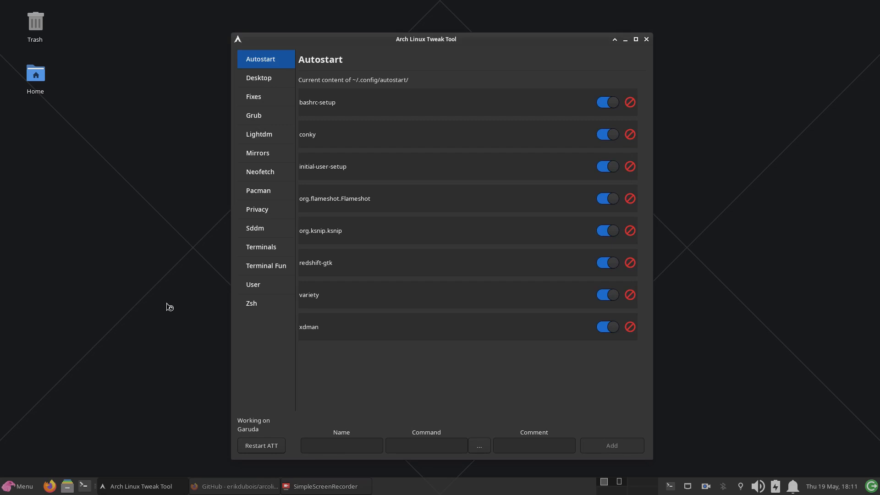
pyautogui.click(647, 39)
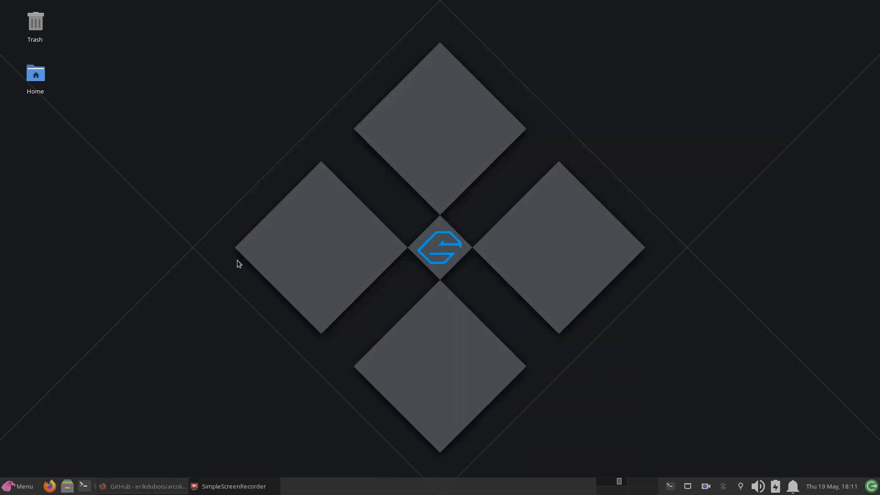
# Open a regular terminal window instead of the drop-down one
pyautogui.press('F12')
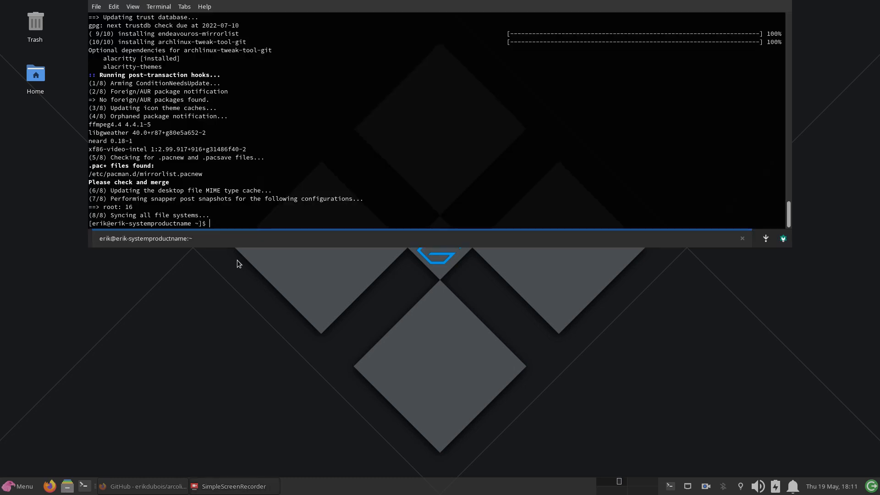
pyautogui.press('F12')
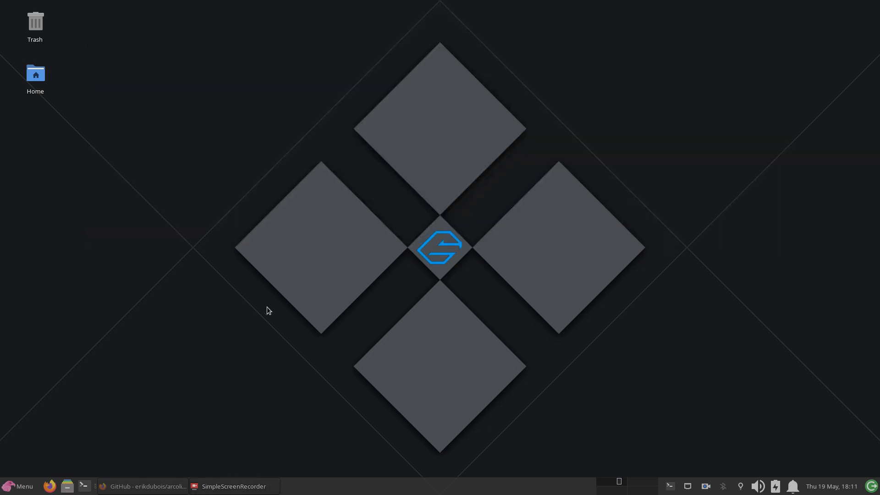
pyautogui.click(84, 486)
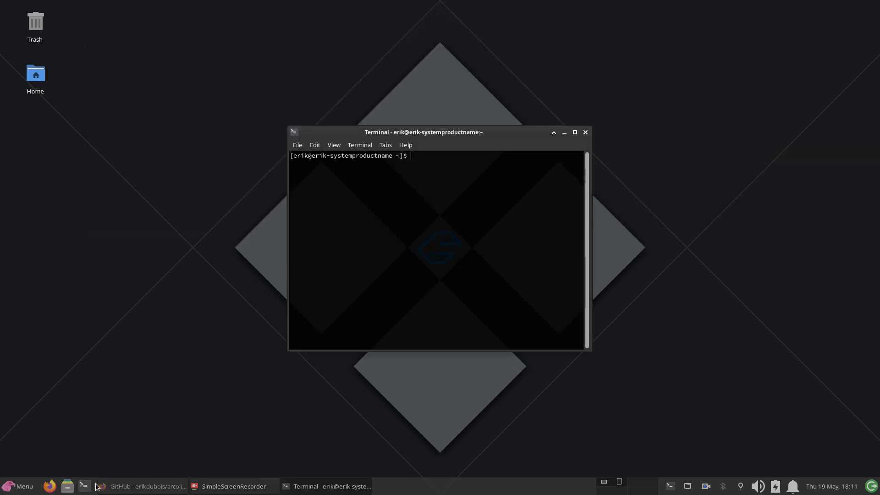
# Switch to Firefox, examine the ArcoLinux Editions page down to its Discord, Telegram, forum and social media links, and minimize the browser
pyautogui.click(129, 490)
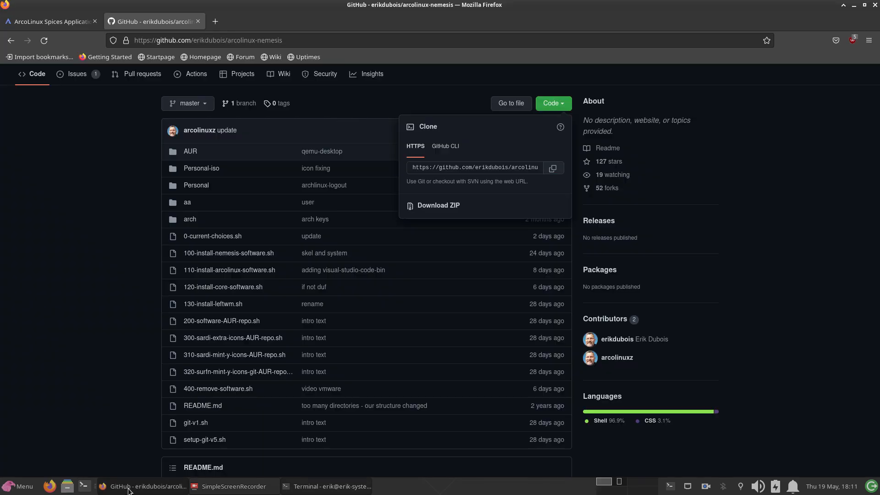
pyautogui.click(76, 23)
pyautogui.moveTo(255, 75)
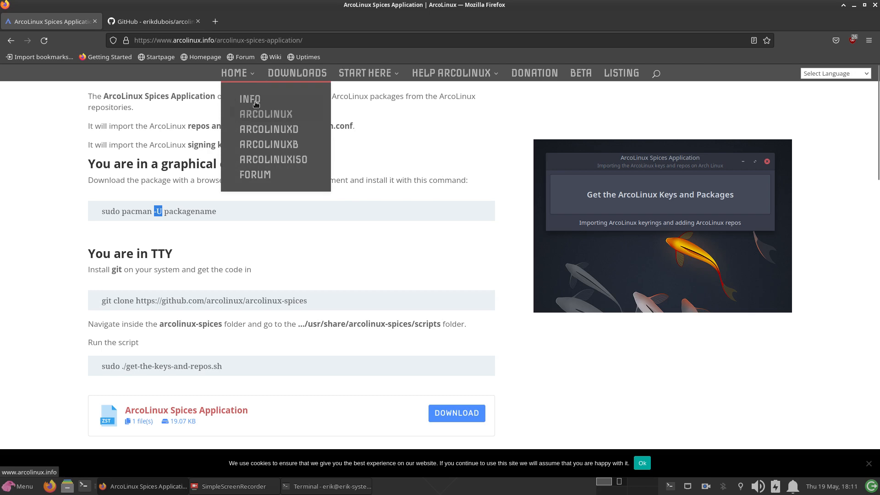
pyautogui.moveTo(383, 87)
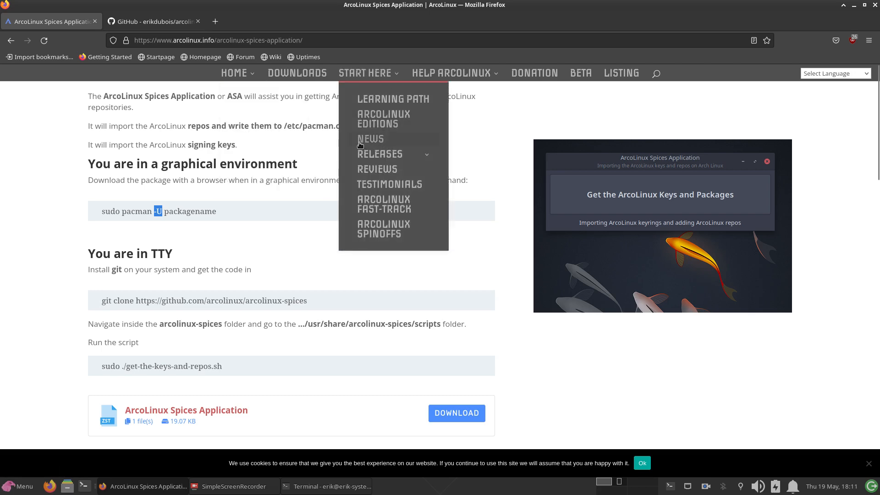
pyautogui.click(381, 120)
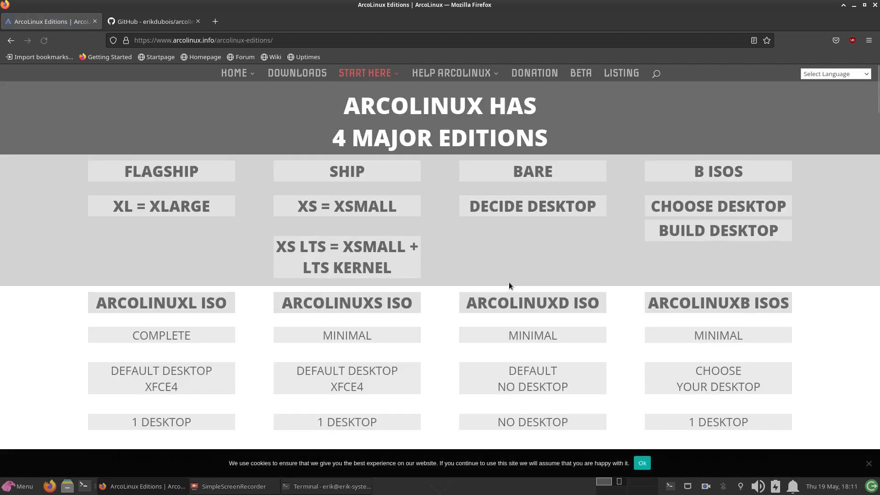
pyautogui.scroll(-15, 508, 282)
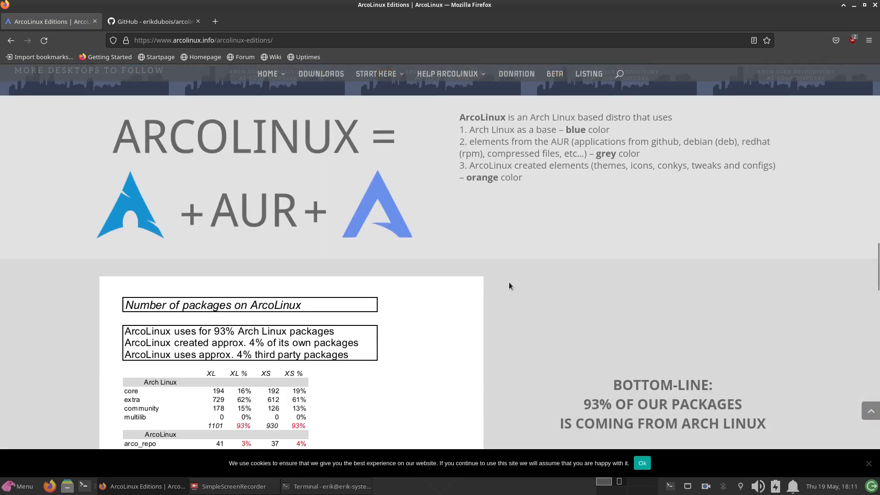
pyautogui.scroll(-10, 509, 286)
pyautogui.scroll(6, 509, 286)
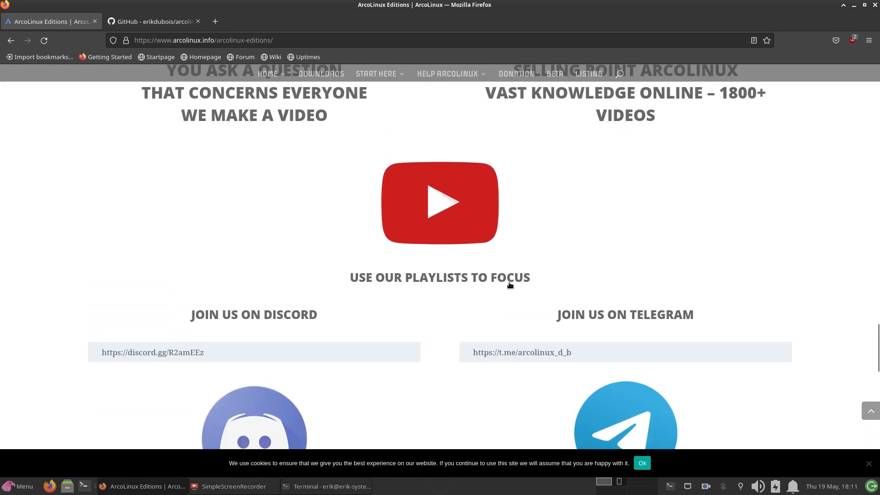
pyautogui.scroll(-7, 462, 310)
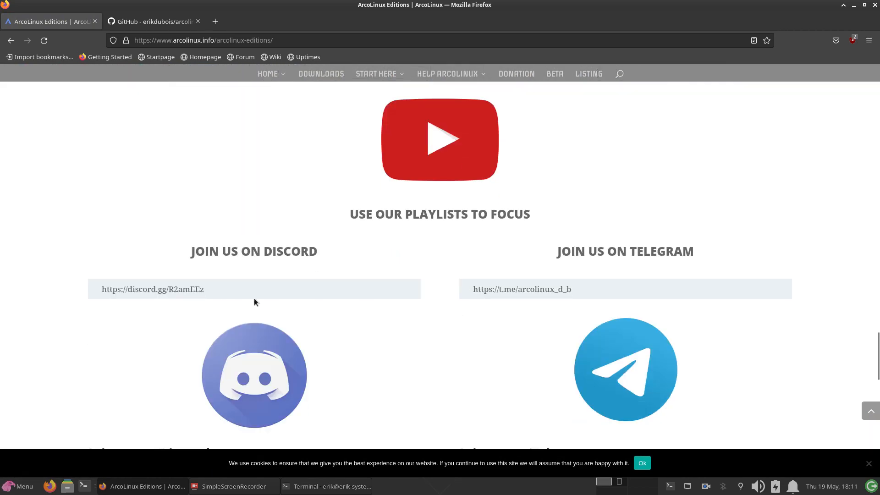
pyautogui.scroll(-8, 606, 282)
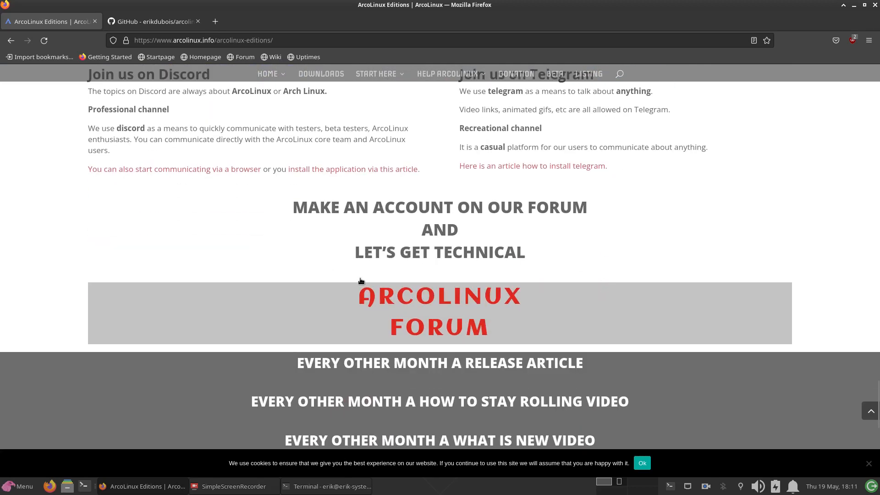
pyautogui.scroll(-5, 401, 295)
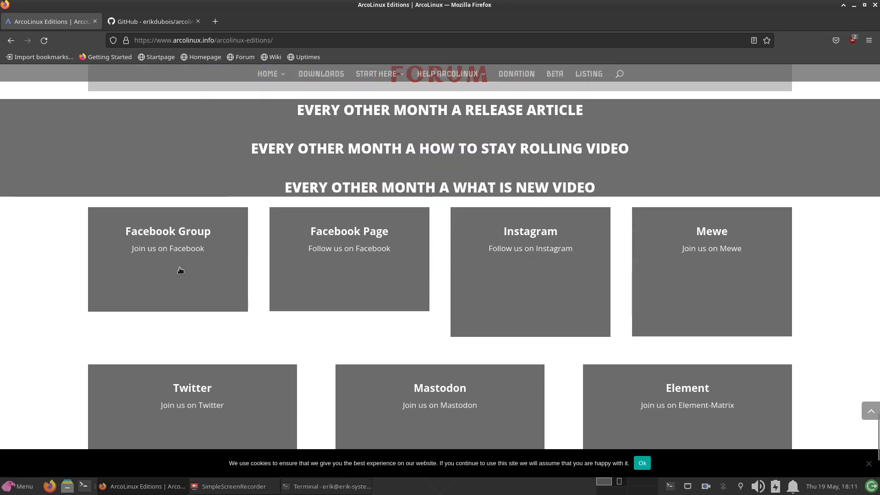
pyautogui.scroll(-3, 695, 377)
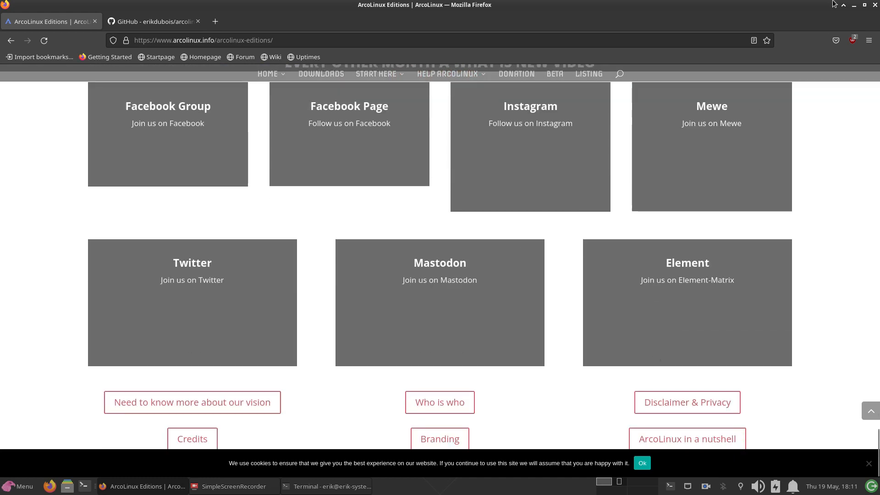
pyautogui.click(853, 9)
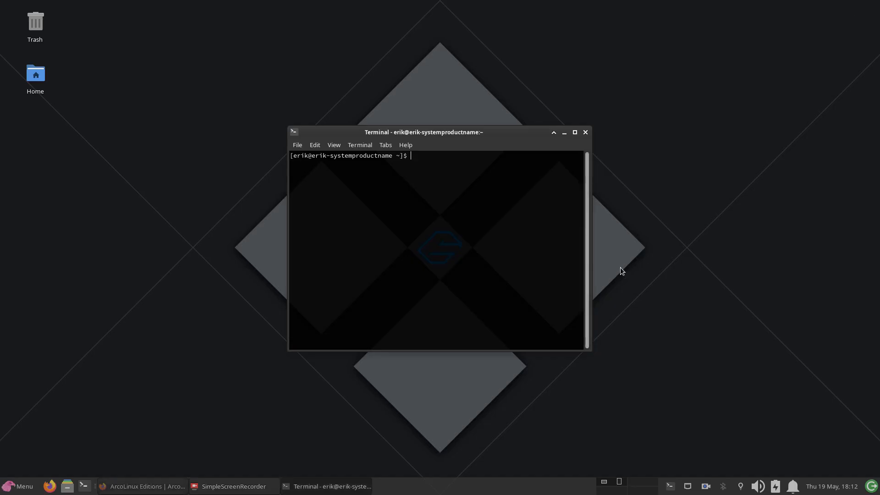
# Run archlinux-tweak-tool from the terminal and authenticate with the account password
pyautogui.write('archl')
pyautogui.press('Tab')
pyautogui.press('Return')
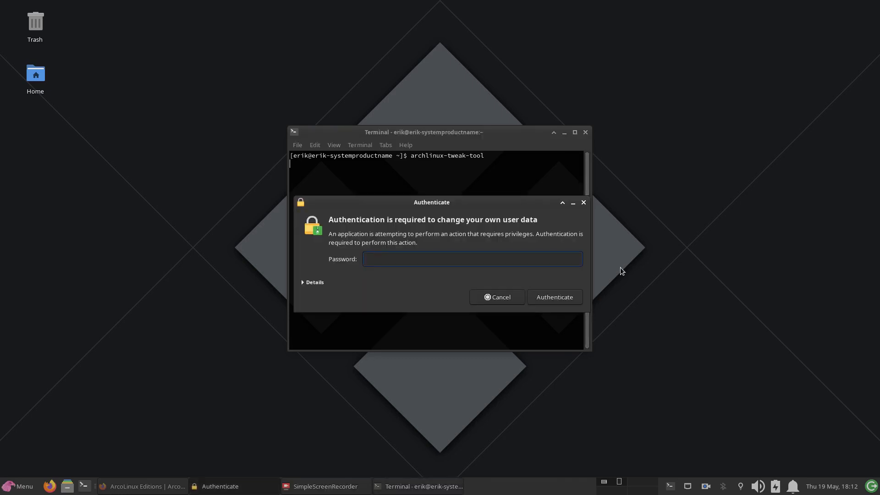
pyautogui.write('••')
pyautogui.press('Return')
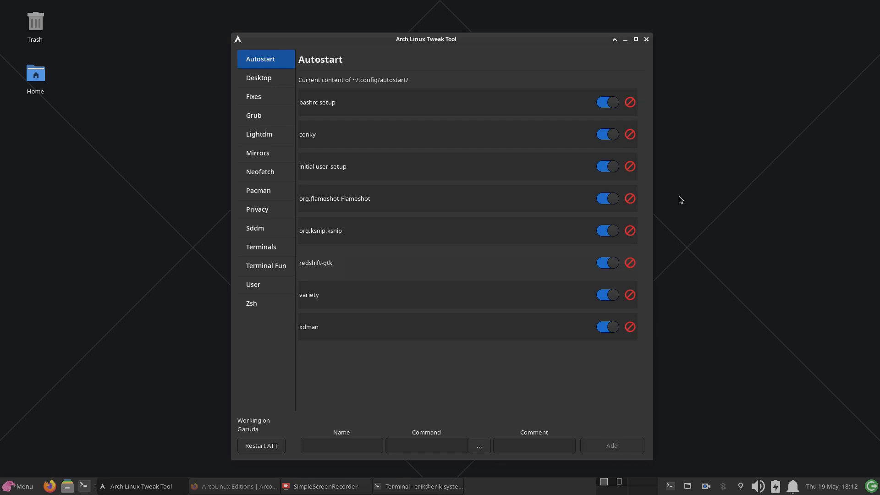
# Arrange the Arch Linux Tweak Tool and terminal windows side by side, and highlight archlinux in the launch command
pyautogui.moveTo(464, 43); pyautogui.dragTo(603, 31)
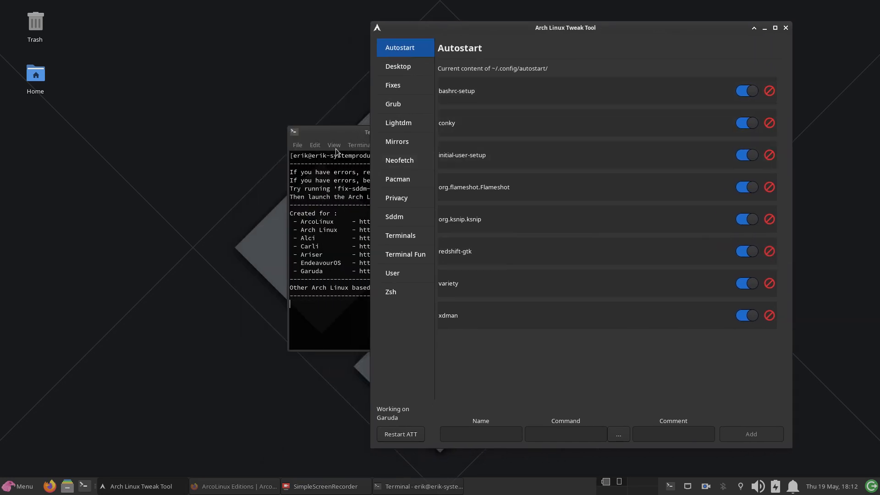
pyautogui.moveTo(343, 133); pyautogui.dragTo(86, 137)
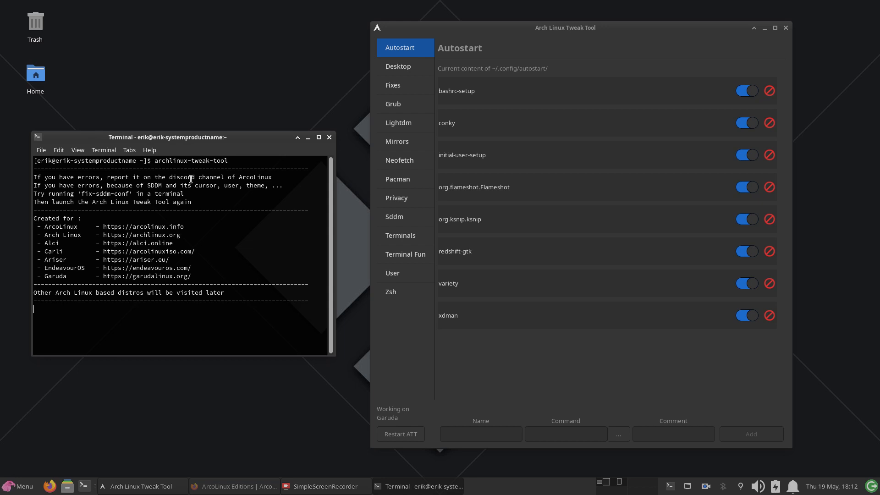
pyautogui.moveTo(156, 161); pyautogui.dragTo(188, 161)
pyautogui.moveTo(588, 26); pyautogui.dragTo(604, 22)
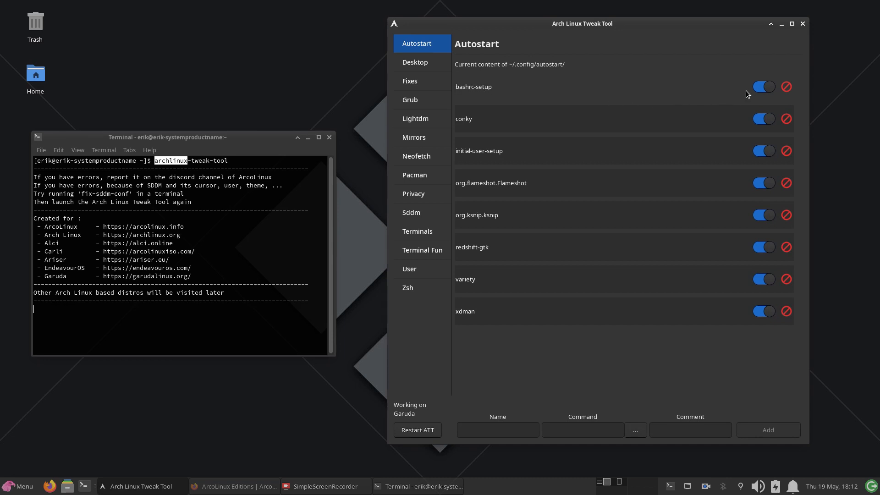
# Remove bashrc-setup, conky, initial-user-setup, org.ksnip.ksnip, redshift-gtk and xdman from the autostart entries
pyautogui.click(760, 90)
pyautogui.click(768, 89)
pyautogui.click(787, 87)
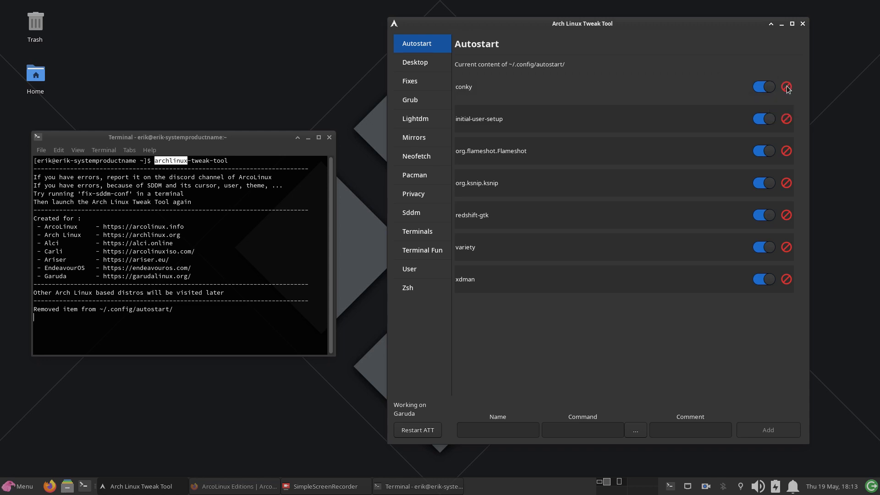
pyautogui.click(786, 86)
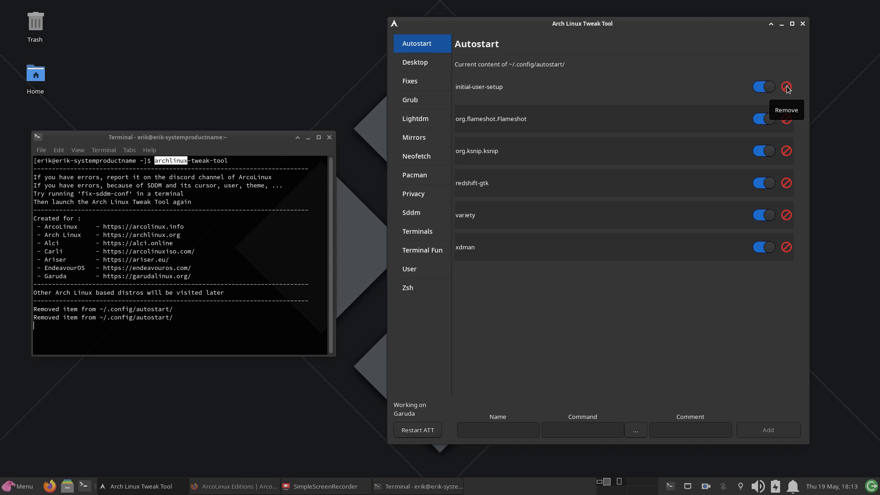
pyautogui.click(786, 87)
pyautogui.click(787, 122)
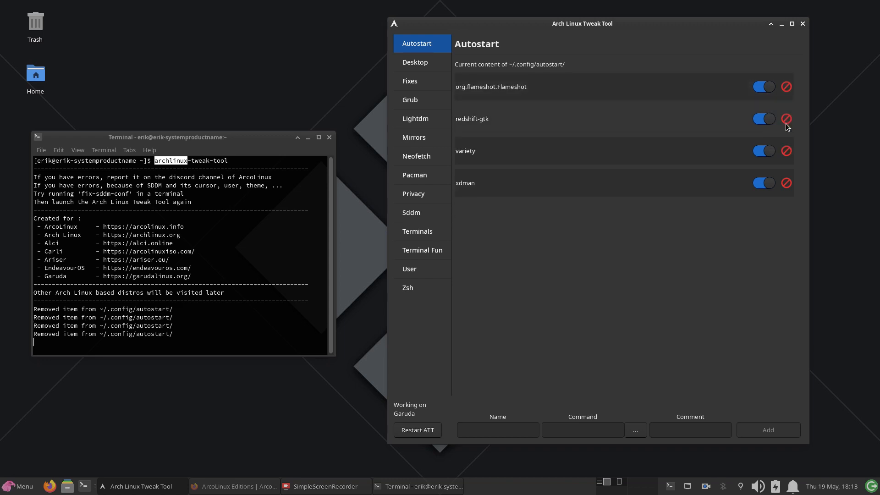
pyautogui.click(786, 122)
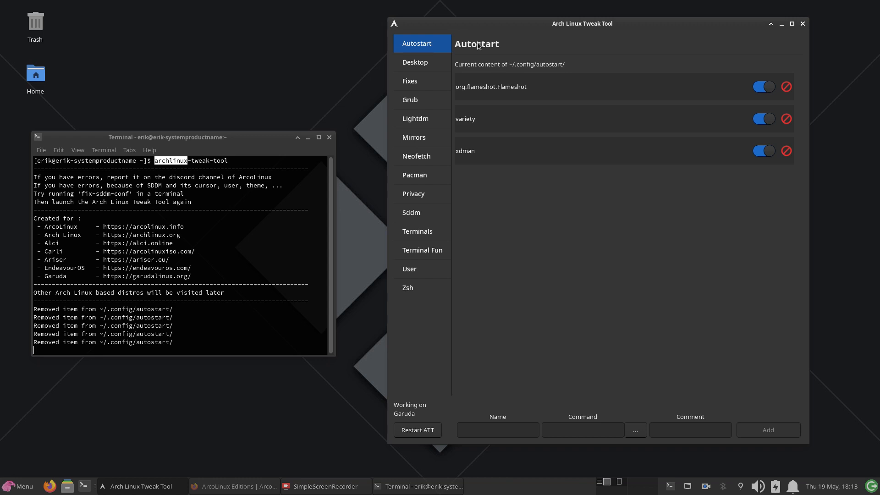
pyautogui.click(787, 151)
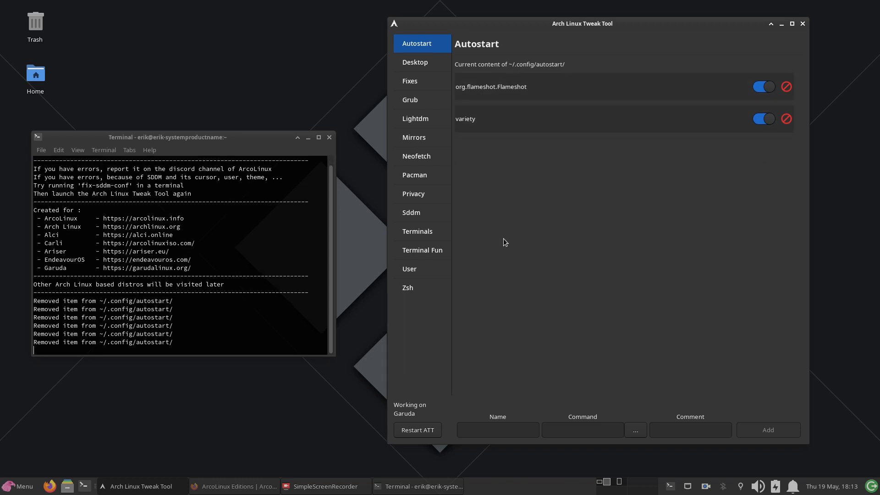
# Check the enabled ArcoLinux repositories in the pacman configuration and browse the list of desktops offered by the Desktop Installer
pyautogui.click(416, 64)
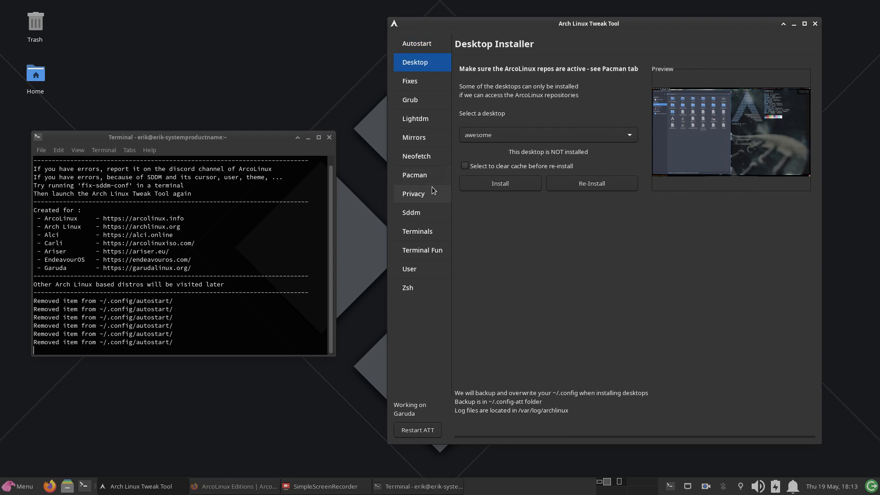
pyautogui.click(422, 175)
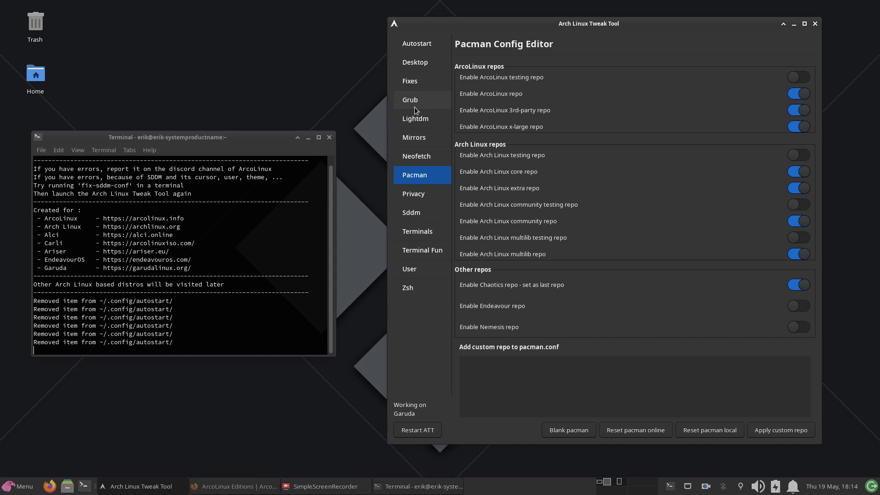
pyautogui.click(408, 64)
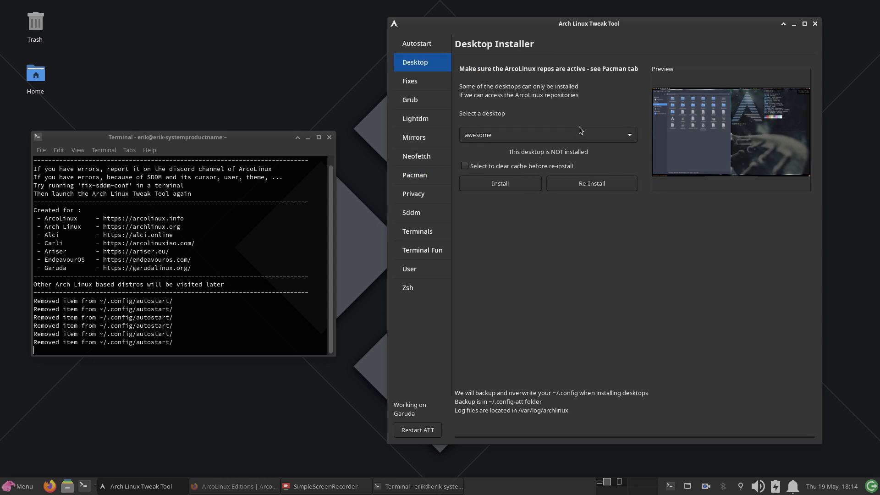
pyautogui.click(552, 138)
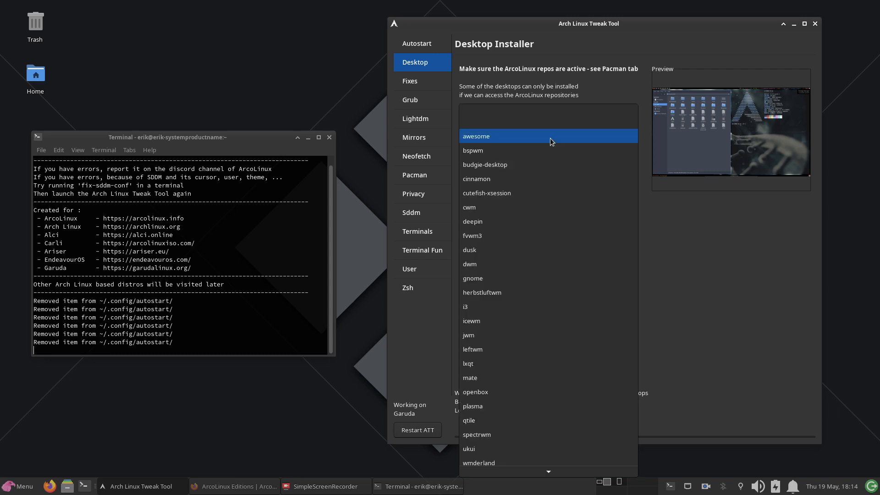
pyautogui.scroll(-1, 549, 170)
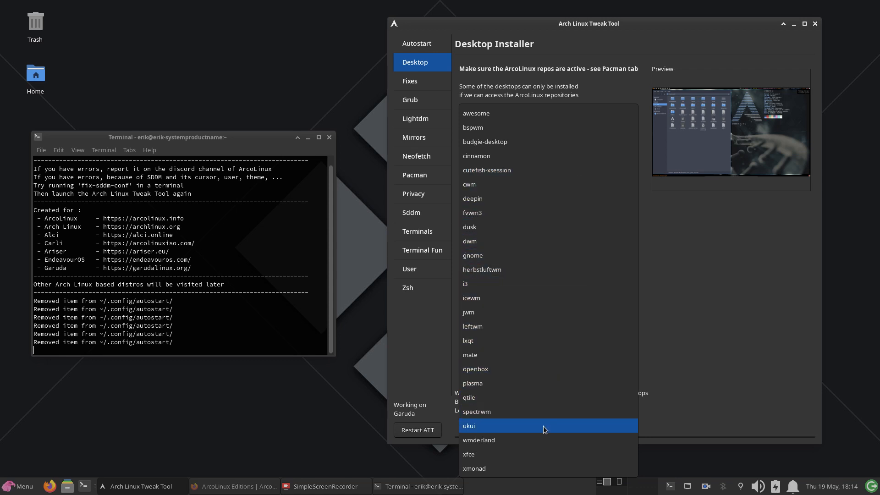
pyautogui.click(676, 352)
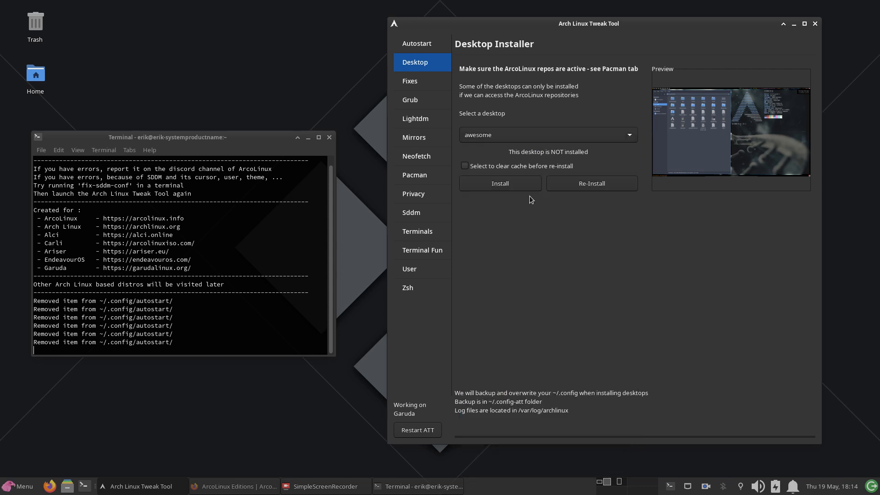
# Select the dusk desktop in the Desktop Installer and install it
pyautogui.click(500, 136)
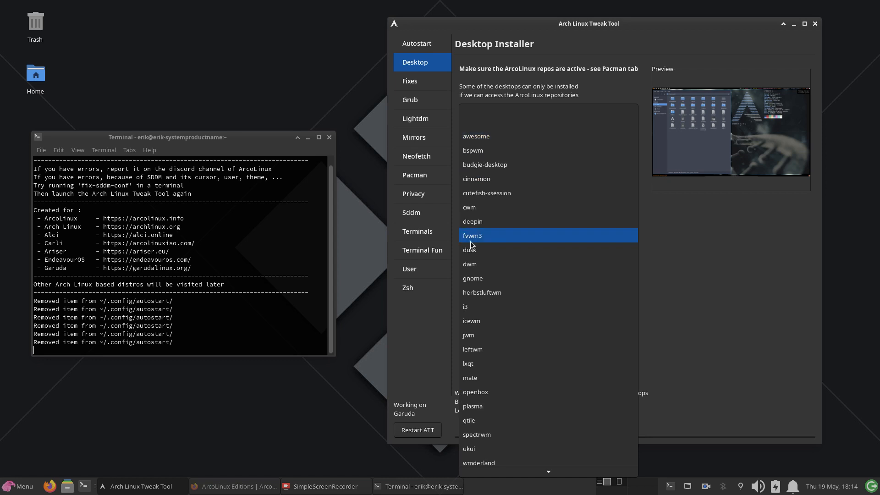
pyautogui.press('Escape')
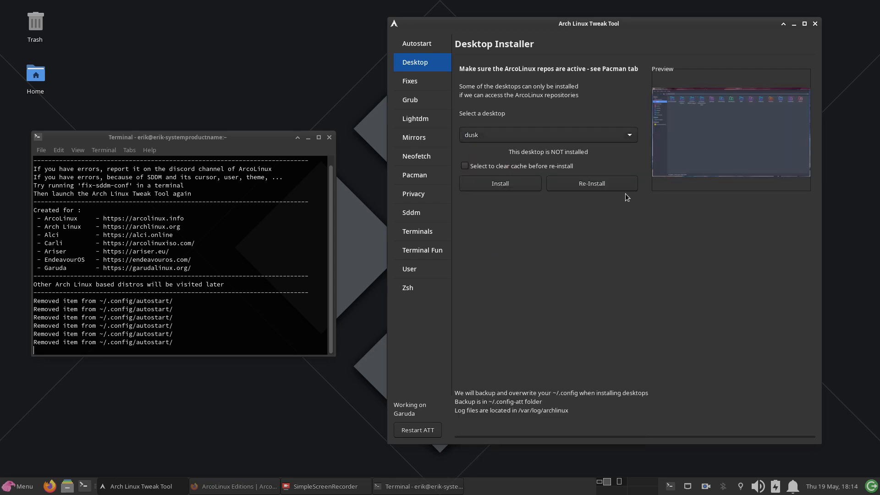
pyautogui.click(523, 183)
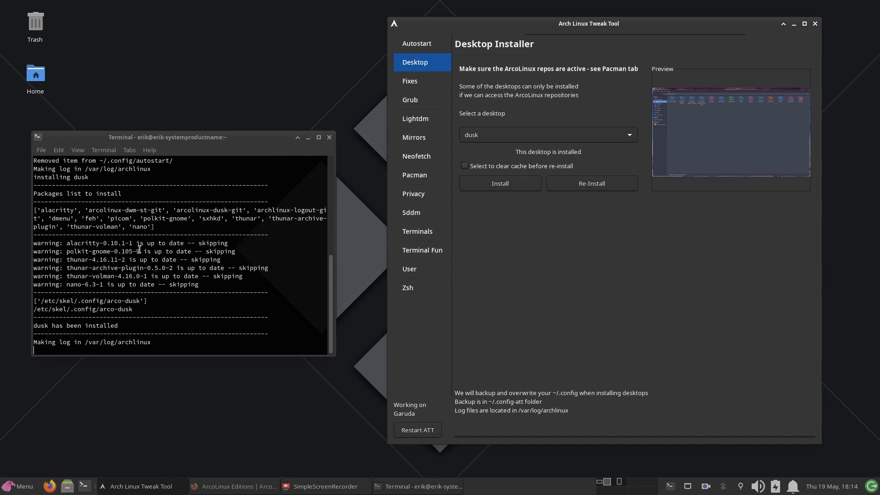
# Examine the terminal output of the dusk installation, highlighting the package list, the installation result and the log line
pyautogui.moveTo(152, 226); pyautogui.dragTo(32, 208)
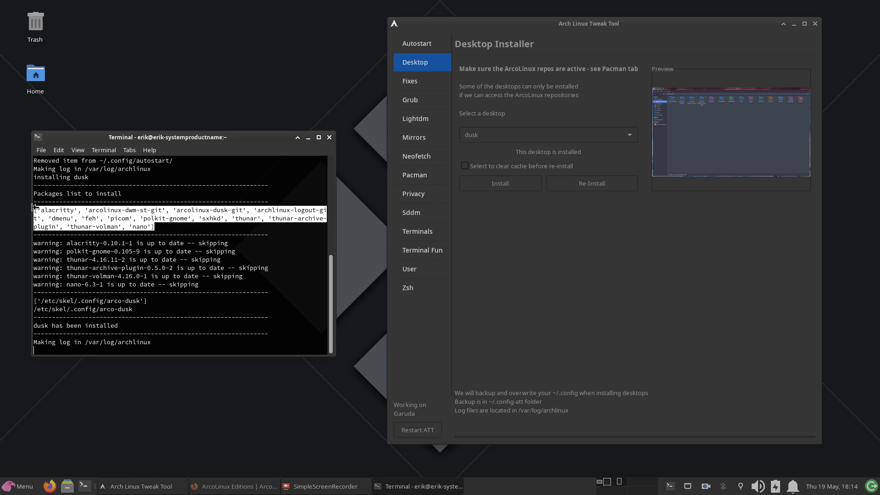
pyautogui.click(101, 198)
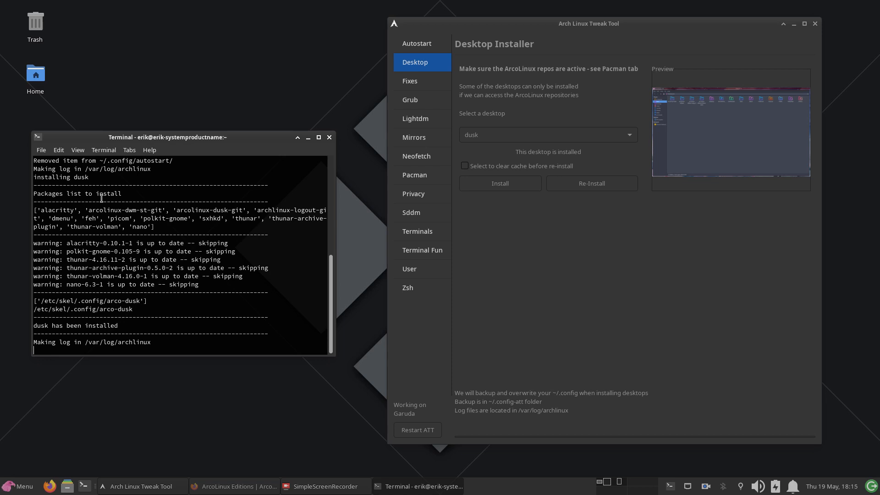
pyautogui.moveTo(119, 325); pyautogui.dragTo(34, 325)
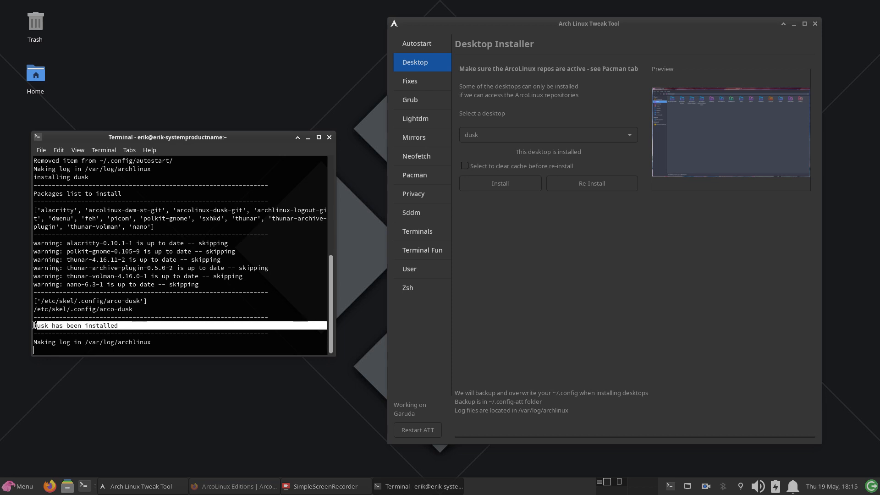
pyautogui.moveTo(138, 344); pyautogui.dragTo(30, 339)
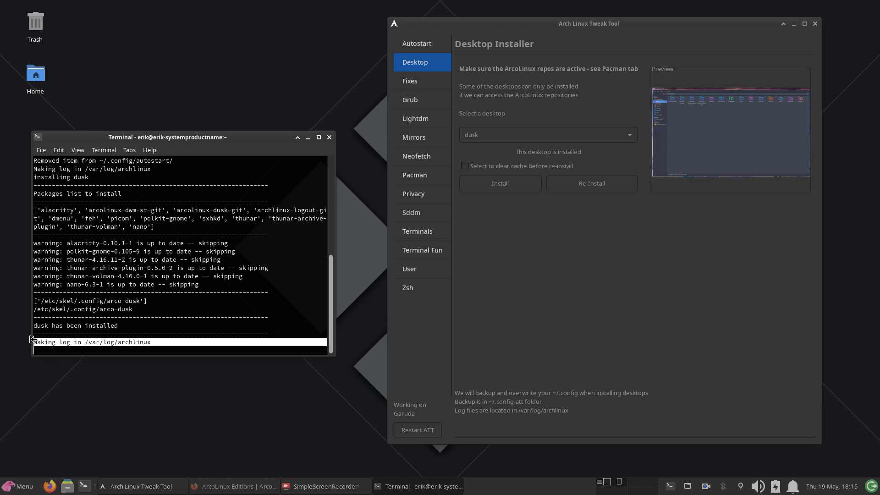
pyautogui.moveTo(123, 323); pyautogui.dragTo(33, 320)
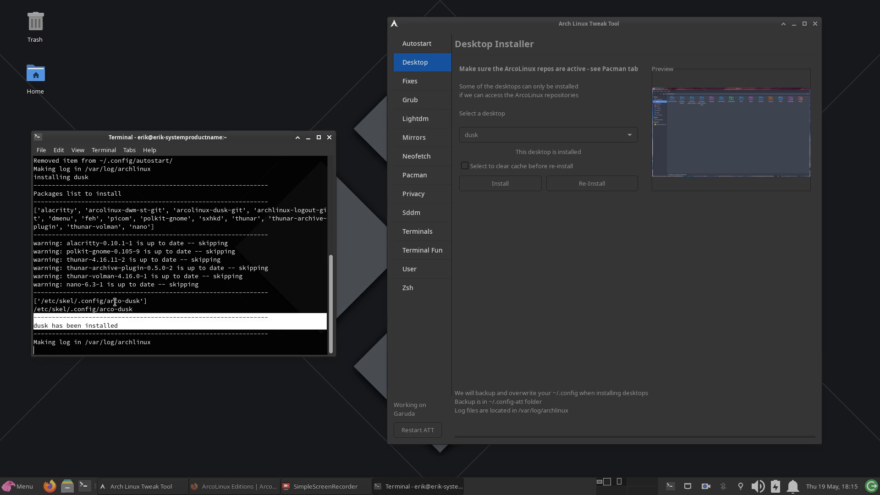
pyautogui.click(526, 240)
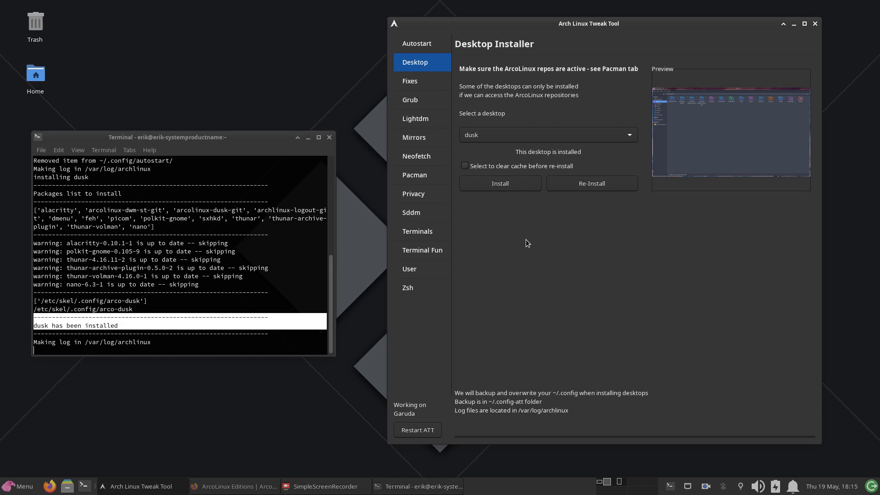
# Open a terminal from the home folder, run ls /usr/share/xsessions/ to list the sessions, and close both windows
pyautogui.click(39, 74)
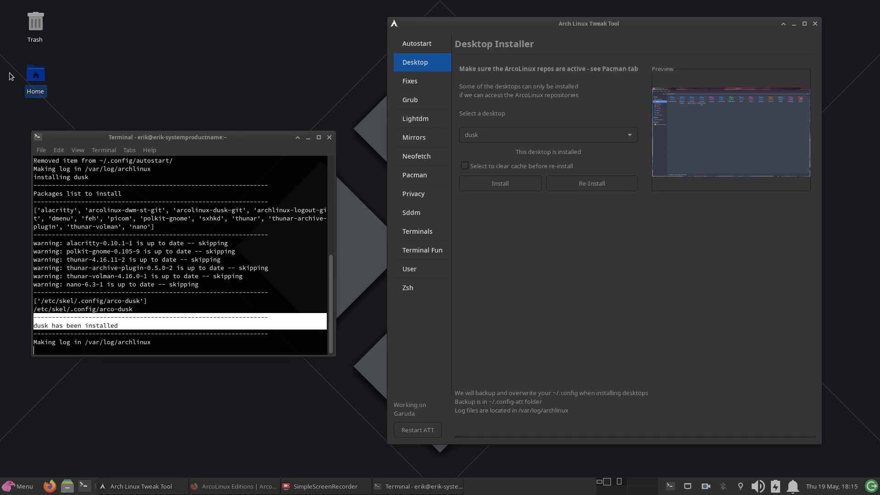
pyautogui.doubleClick(31, 76)
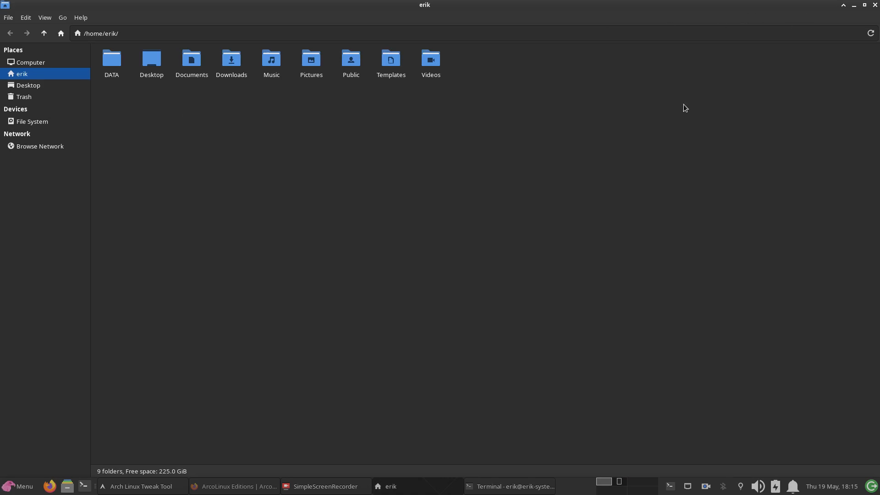
pyautogui.rightClick(468, 190)
pyautogui.click(544, 247)
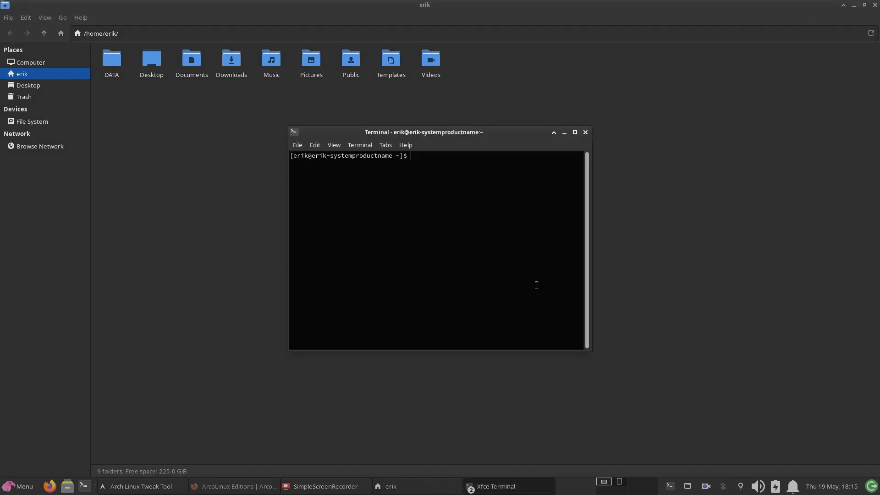
pyautogui.write('ls /usr/share/xs')
pyautogui.press('Tab')
pyautogui.press('Return')
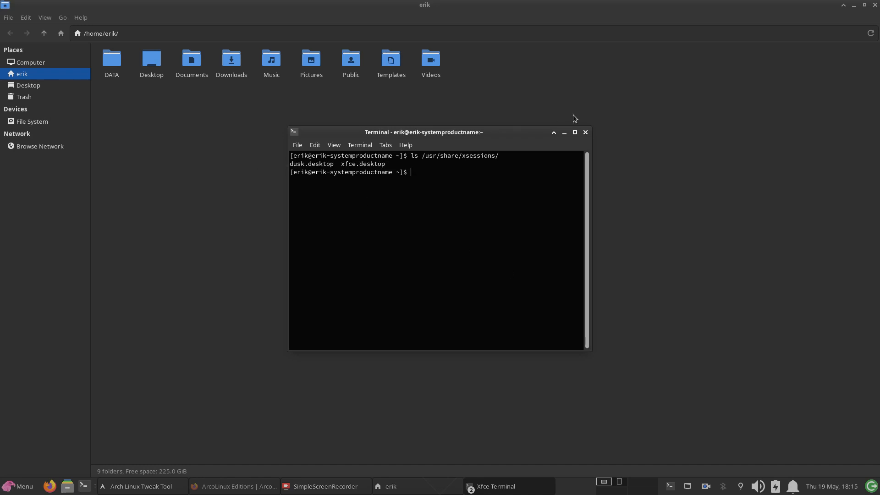
pyautogui.click(585, 133)
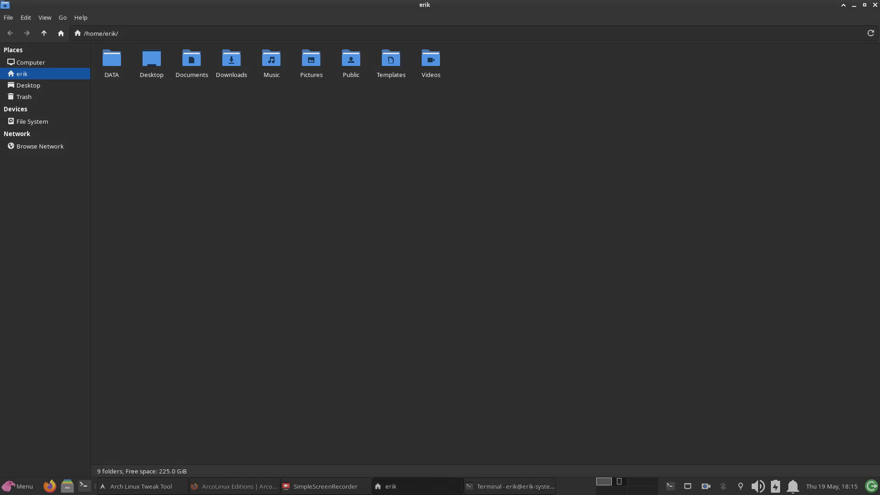
pyautogui.click(876, 6)
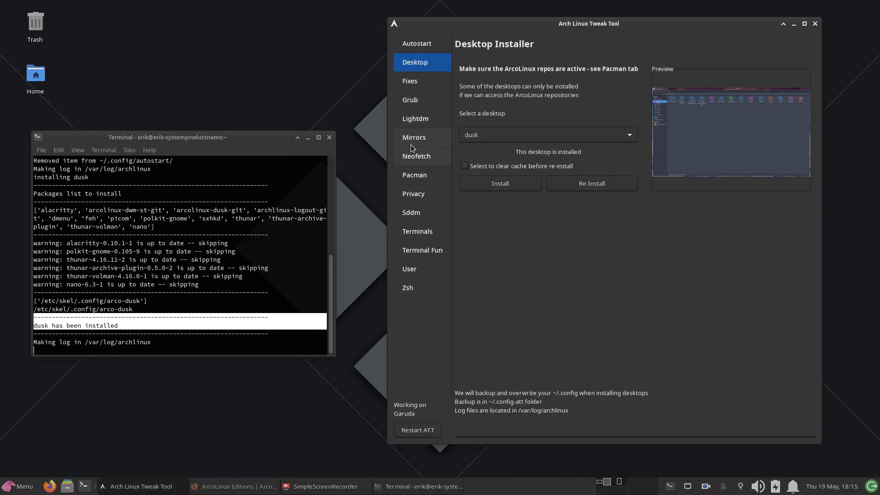
# Review the Fixes page, recheck the Desktop Installer's list of desktops without changing the selection, and return to Fixes
pyautogui.click(421, 83)
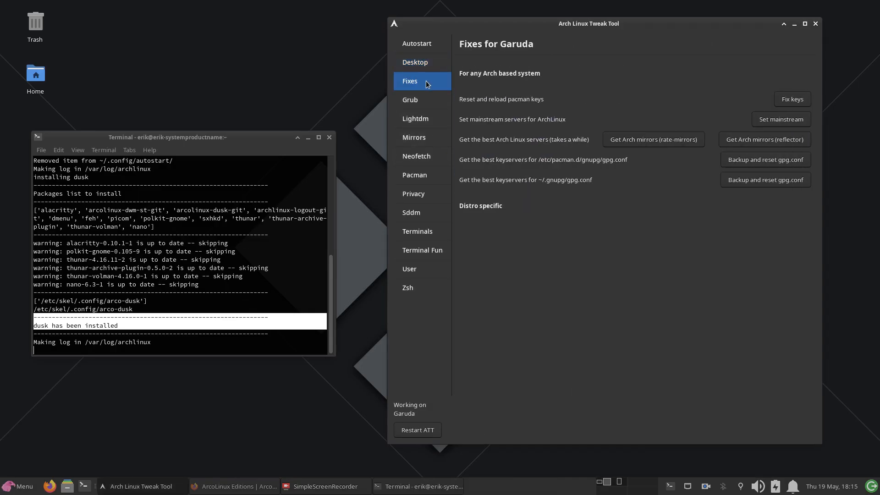
pyautogui.click(420, 64)
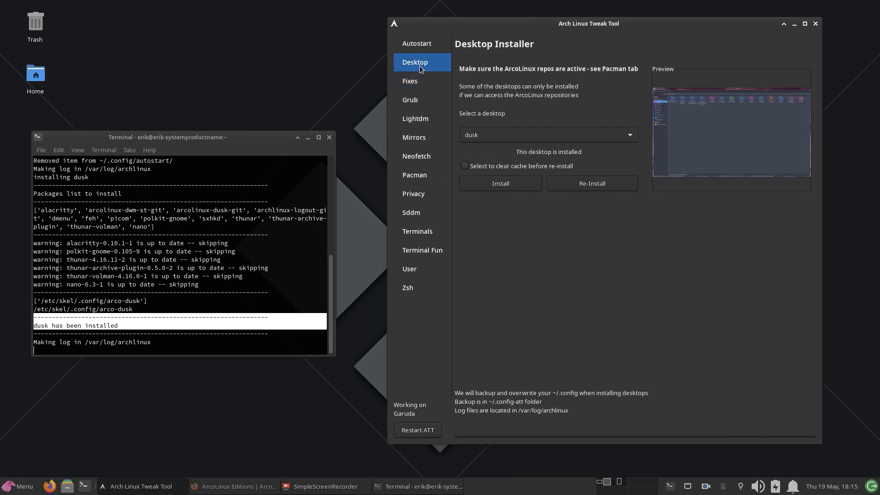
pyautogui.click(511, 140)
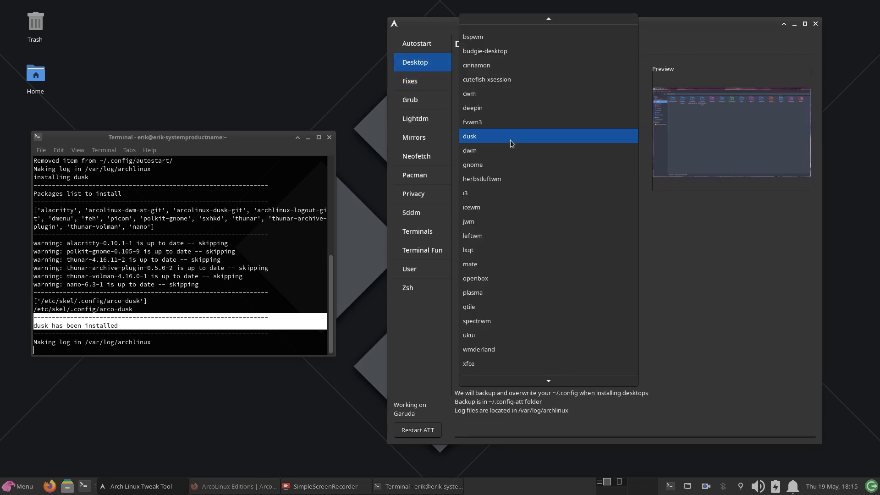
pyautogui.click(726, 213)
pyautogui.click(409, 85)
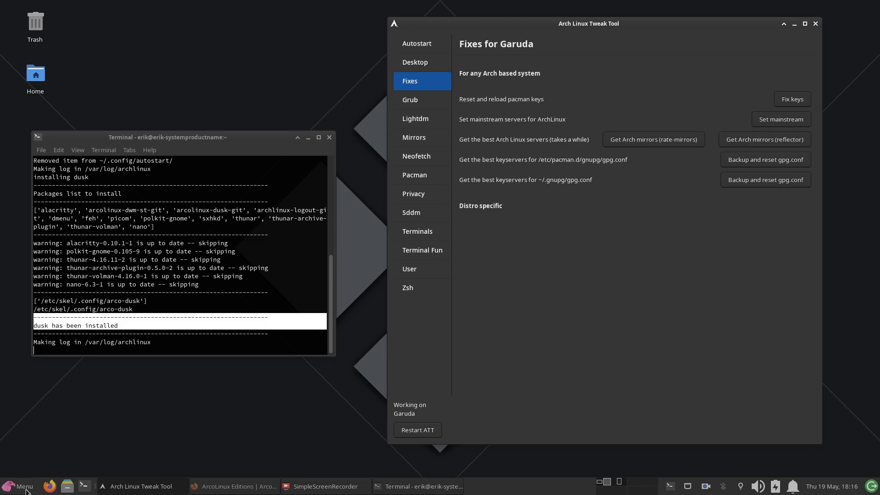
# Open the /etc/pacman.d folder in the file manager
pyautogui.click(64, 486)
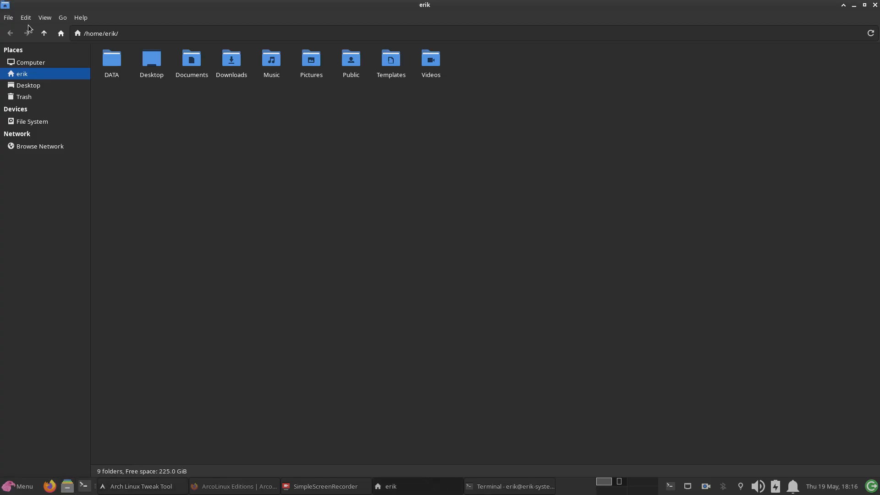
pyautogui.click(26, 122)
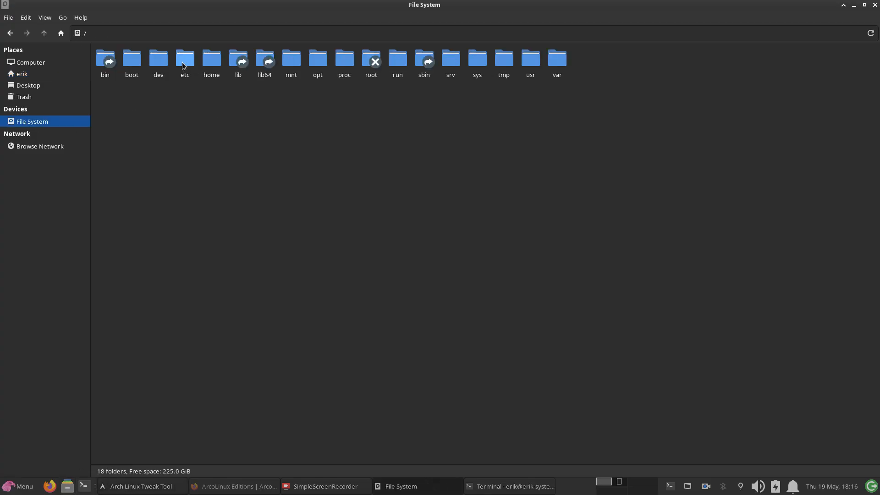
pyautogui.doubleClick(197, 69)
pyautogui.write('pac')
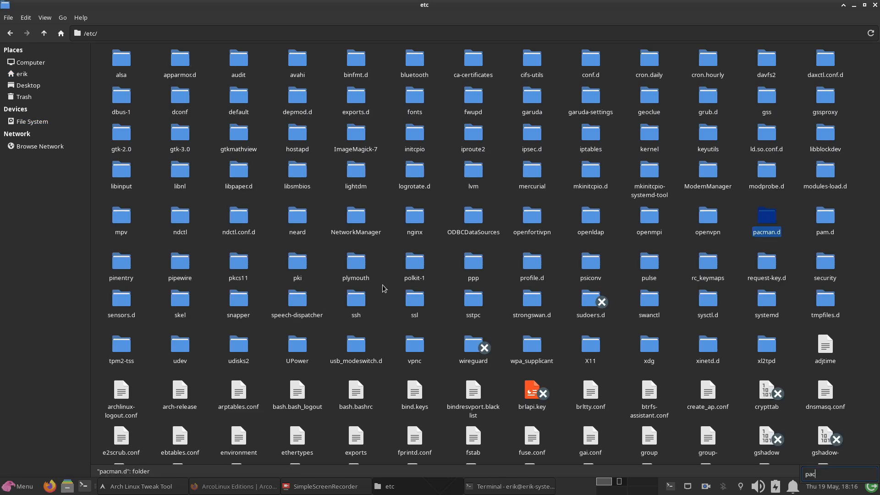
pyautogui.doubleClick(759, 224)
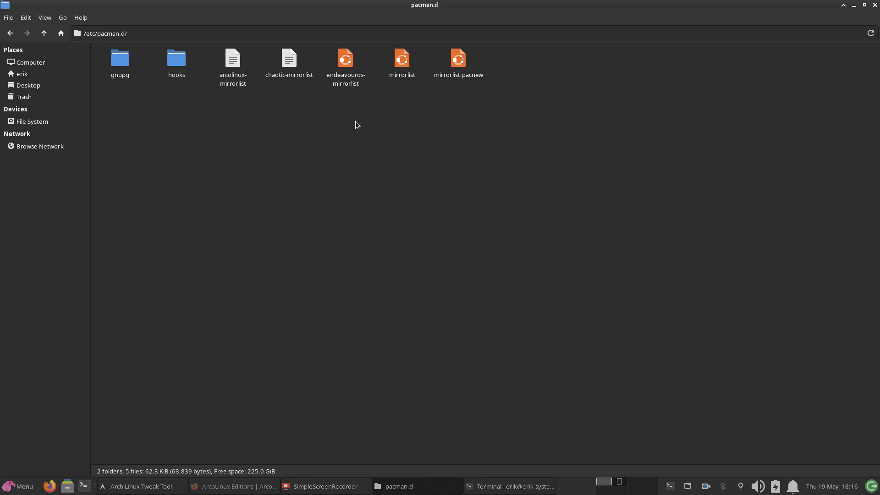
pyautogui.moveTo(418, 9); pyautogui.dragTo(448, 493)
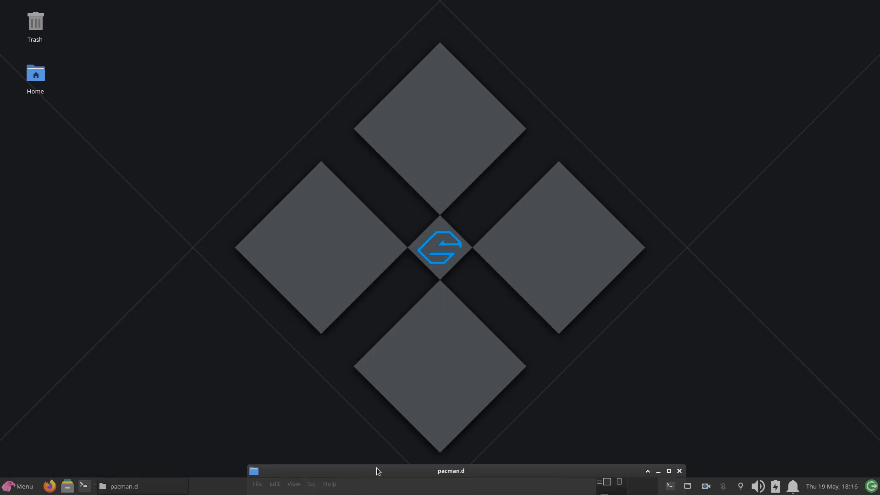
pyautogui.moveTo(376, 468); pyautogui.dragTo(362, 109)
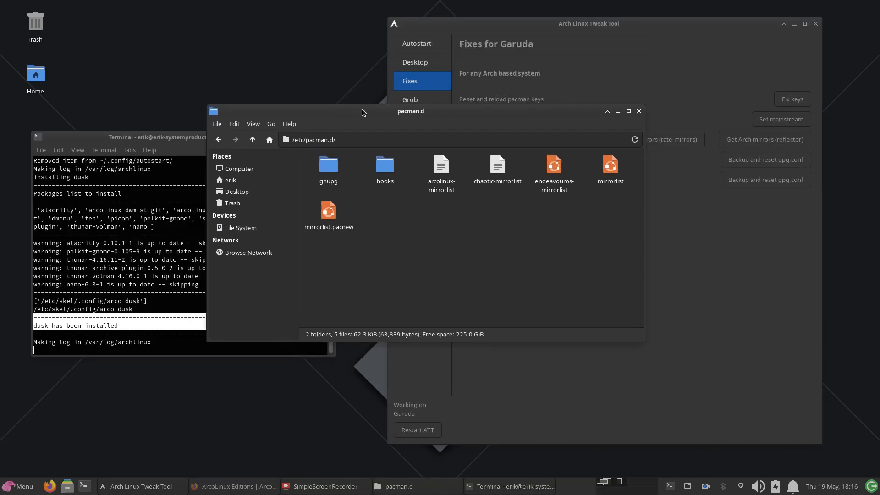
pyautogui.doubleClick(362, 109)
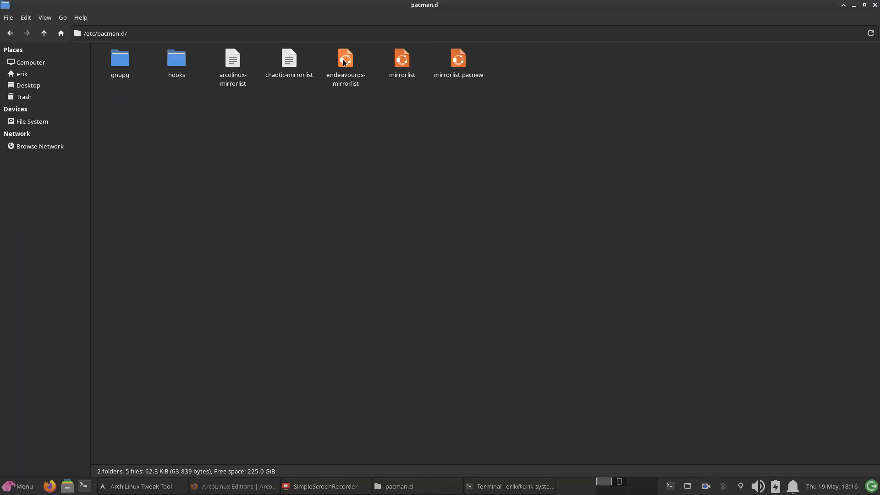
pyautogui.click(400, 64)
pyautogui.doubleClick(400, 63)
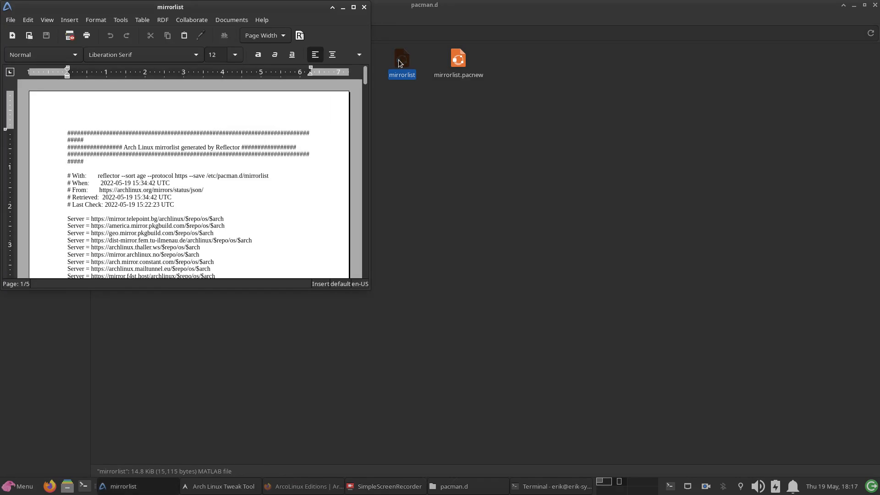
pyautogui.click(363, 7)
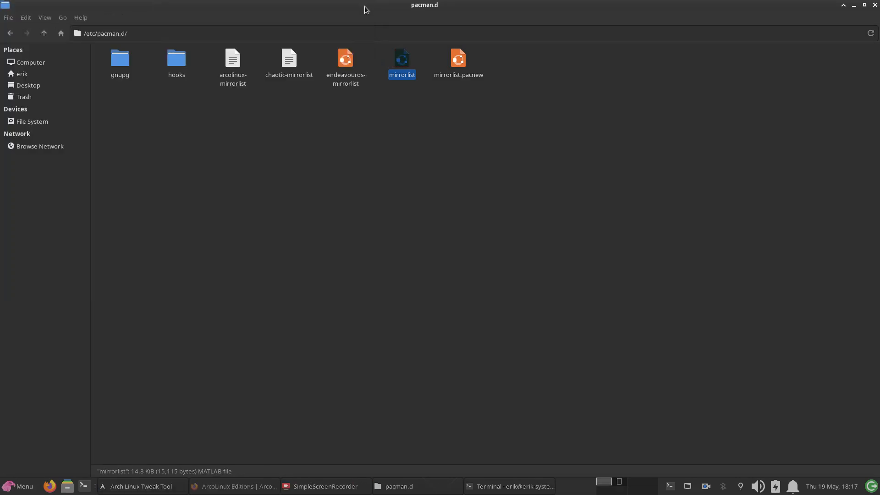
# Open the mirrorlist file with Sublime Text and make it the default application for this kind of file
pyautogui.rightClick(407, 72)
pyautogui.moveTo(459, 92)
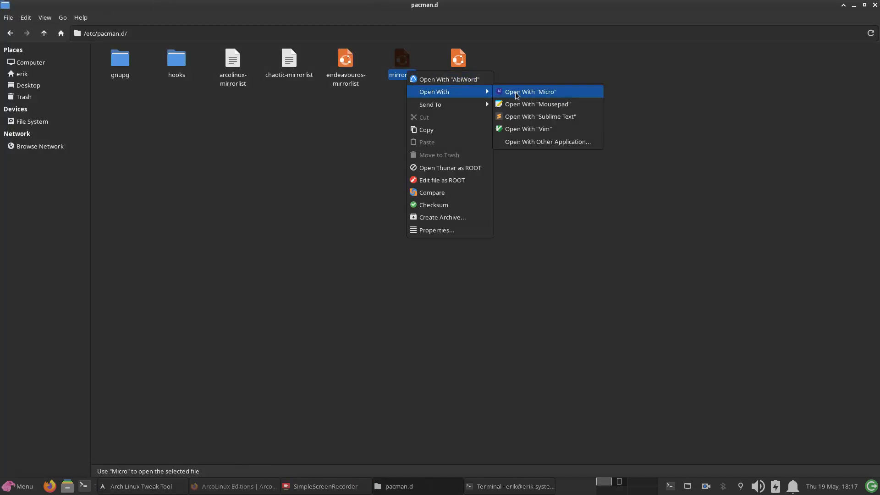
pyautogui.click(532, 139)
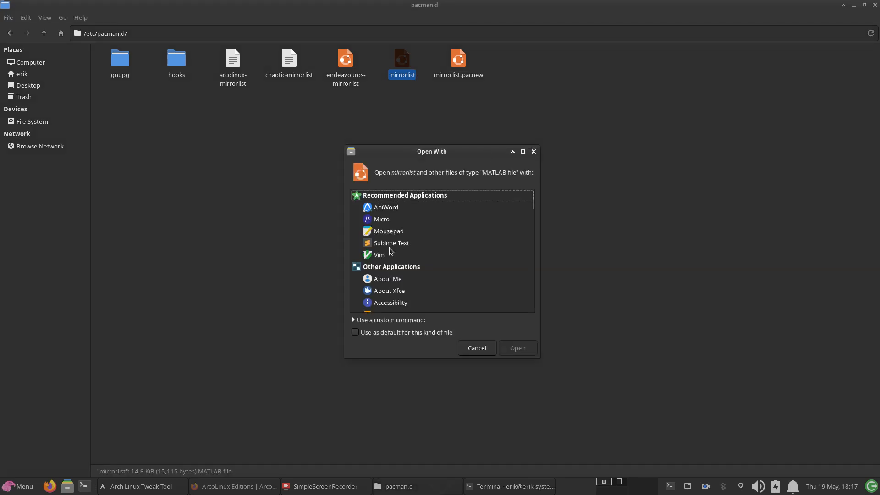
pyautogui.click(389, 244)
pyautogui.click(386, 332)
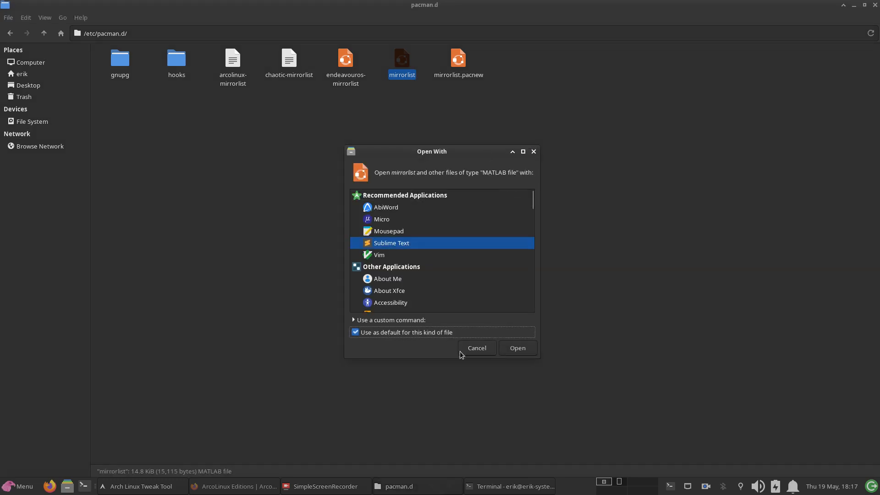
pyautogui.click(516, 349)
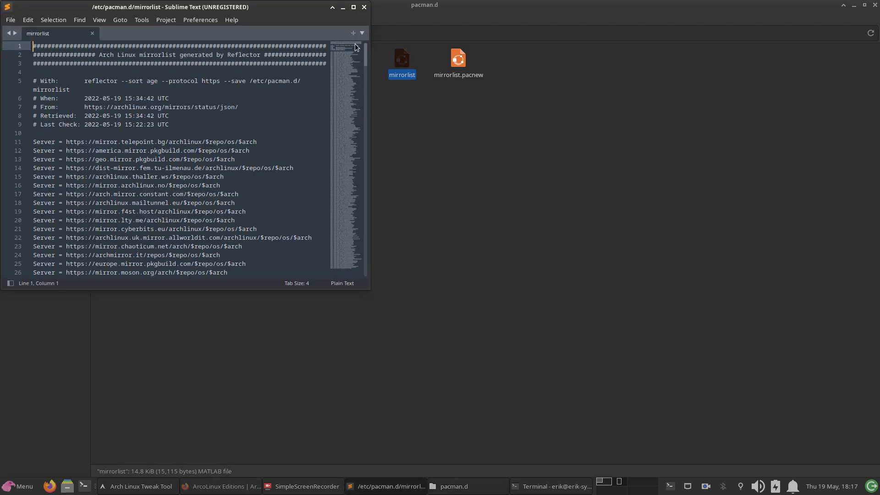
# Examine the mirrorlist's header with enlarged text, highlighting the reflector command and the title line, and minimize the editor
pyautogui.scroll(7, 375, 153)
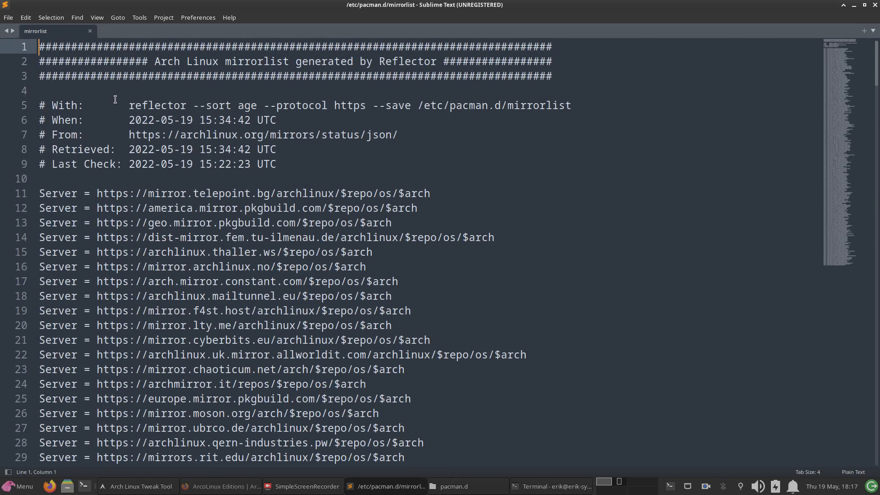
pyautogui.moveTo(115, 101); pyautogui.dragTo(271, 105)
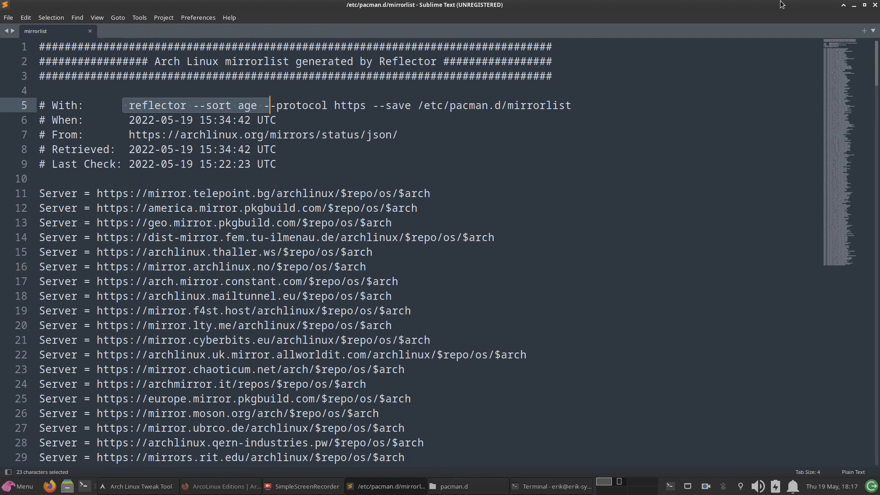
pyautogui.moveTo(155, 62); pyautogui.dragTo(206, 62)
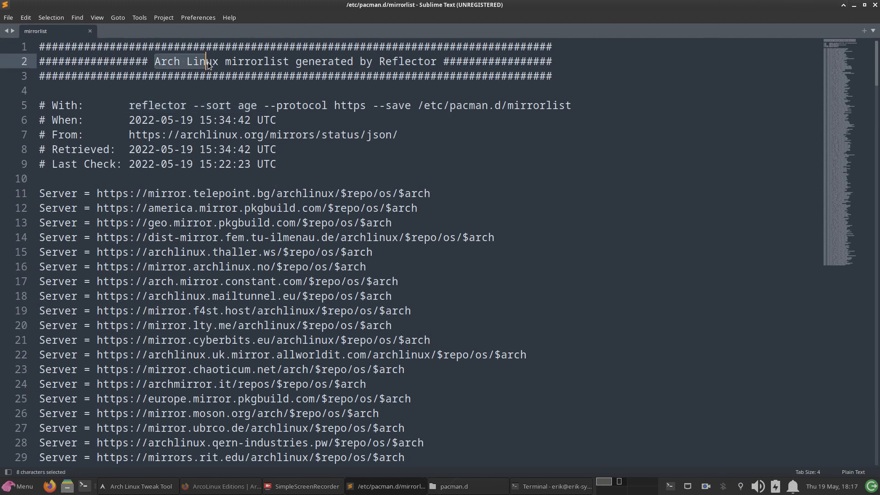
pyautogui.click(855, 5)
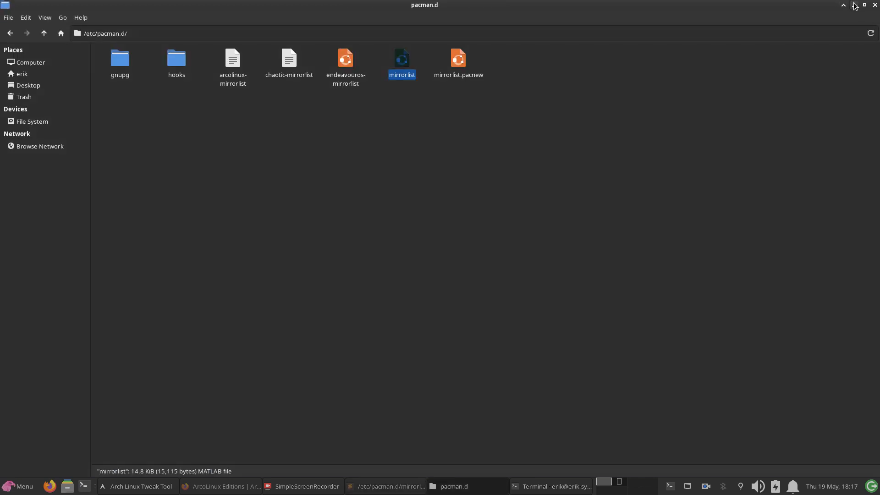
# Set the mainstream servers for ArchLinux from the Fixes page, close the output window and bring the mirrorlist back up
pyautogui.doubleClick(763, 6)
pyautogui.click(680, 76)
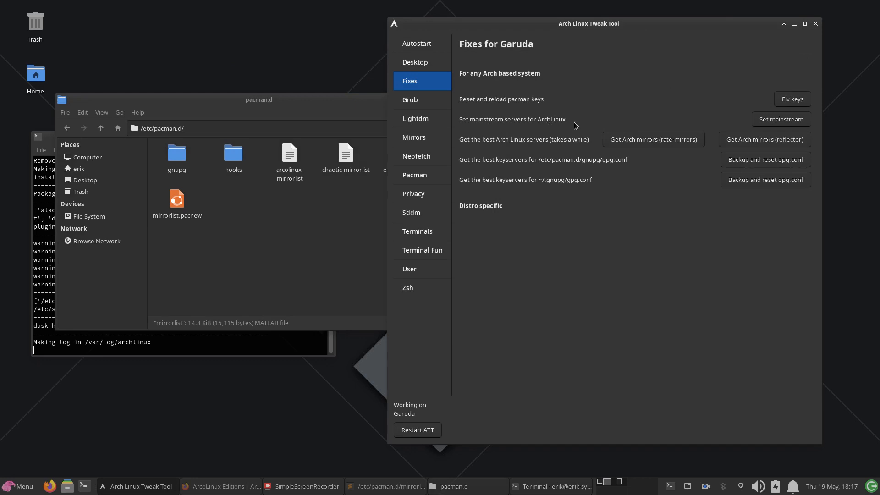
pyautogui.click(778, 122)
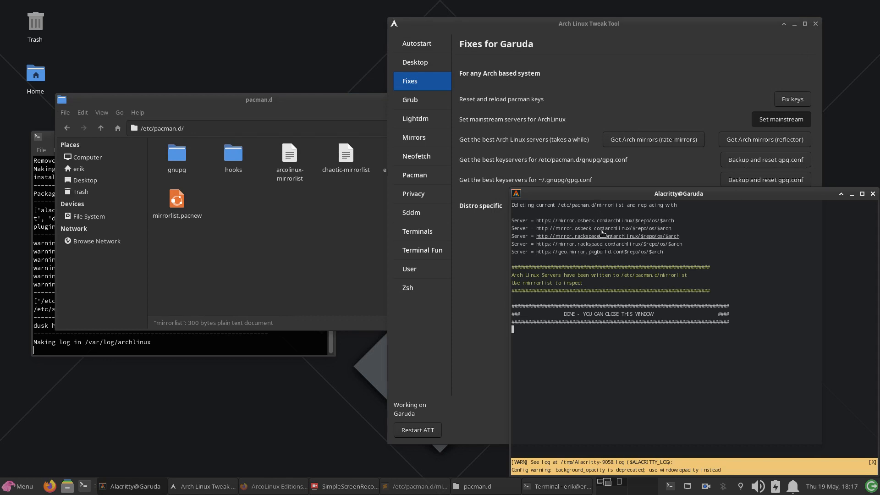
pyautogui.click(873, 193)
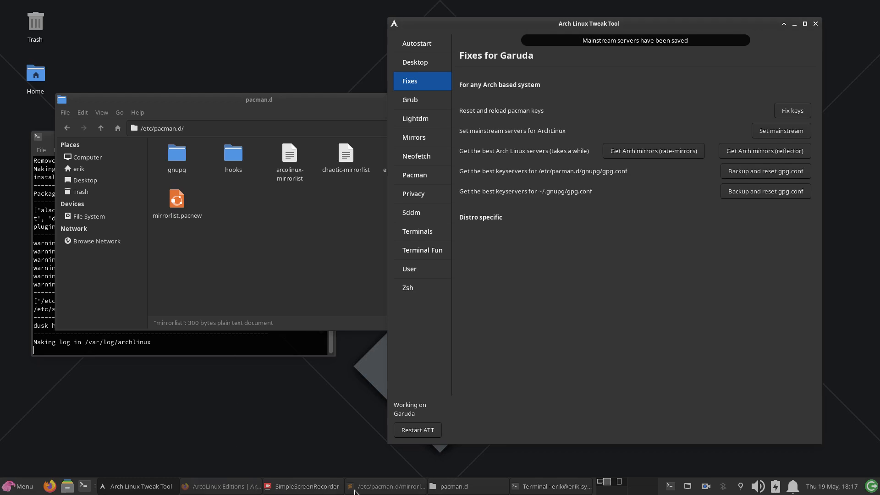
pyautogui.click(358, 491)
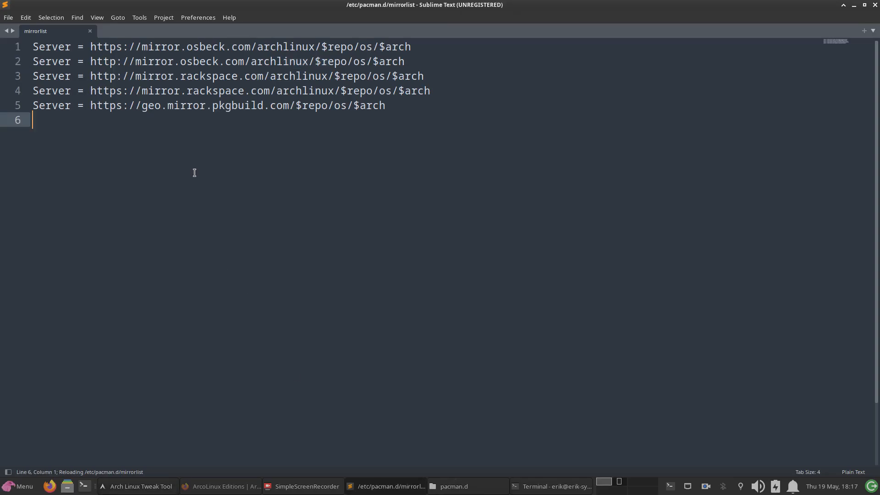
# Run sudo pacman -Syyu in the drop-down terminal and enter the sudo password
pyautogui.press('F12')
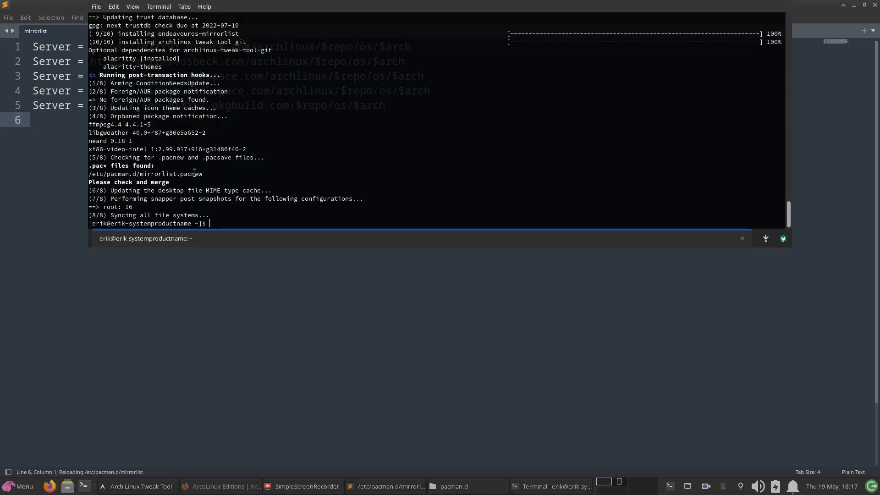
pyautogui.write('udo pac')
pyautogui.press('BackSpace')
pyautogui.press('BackSpace')
pyautogui.press('BackSpace')
pyautogui.press('BackSpace')
pyautogui.press('BackSpace')
pyautogui.press('BackSpace')
pyautogui.press('BackSpace')
pyautogui.write('sudo pac')
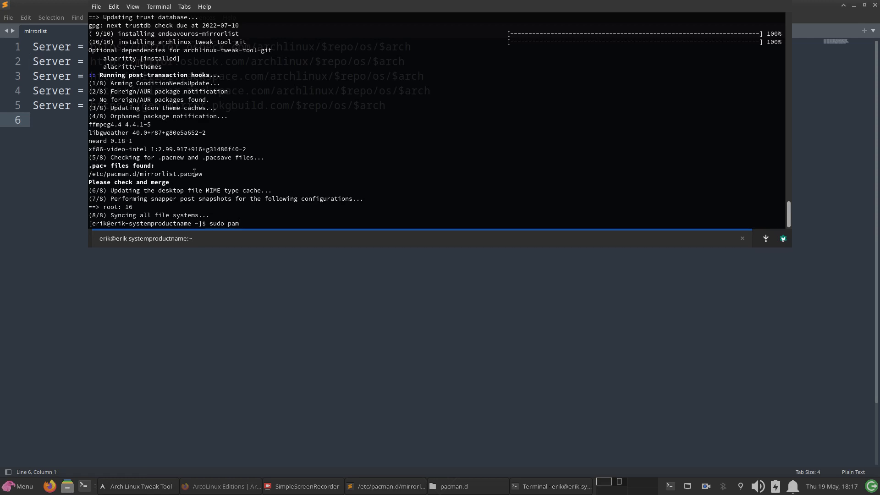
pyautogui.write('man -Syyu')
pyautogui.press('Return')
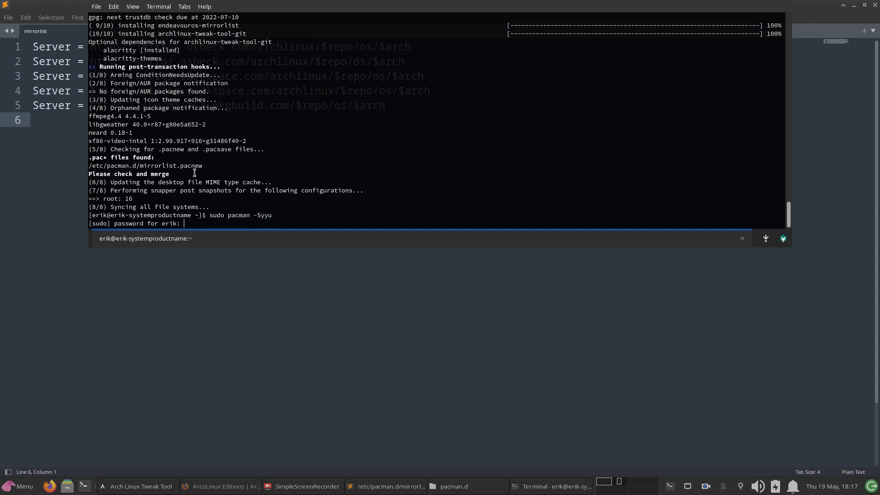
pyautogui.write('****')
pyautogui.press('Return')
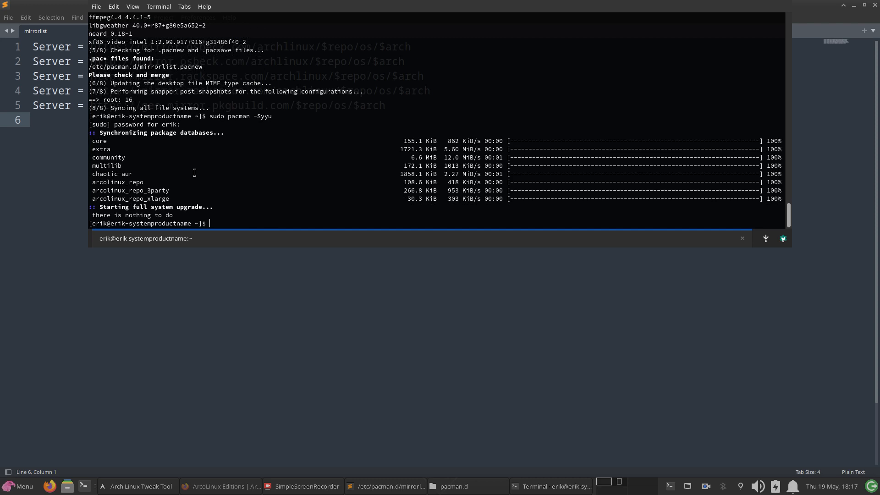
# Review the five server lines in the mirrorlist, highlighting the osbeck and geo.mirror.pkgbuild.com entries, and close the editor
pyautogui.click(204, 290)
pyautogui.moveTo(430, 51); pyautogui.dragTo(33, 47)
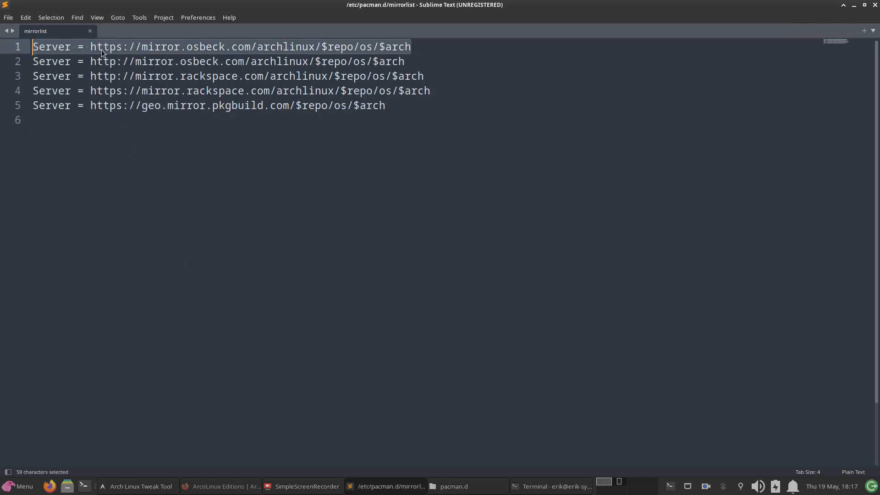
pyautogui.click(115, 61)
pyautogui.click(123, 76)
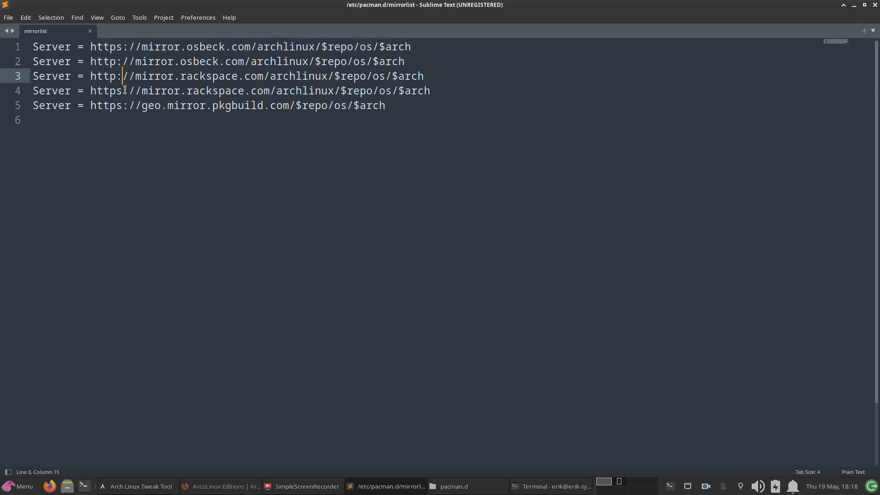
pyautogui.click(129, 91)
pyautogui.click(136, 105)
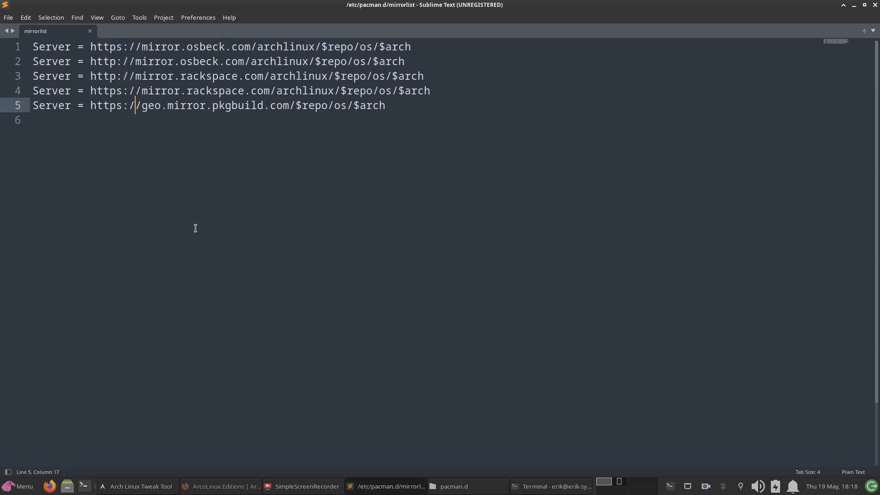
pyautogui.moveTo(359, 106); pyautogui.dragTo(142, 106)
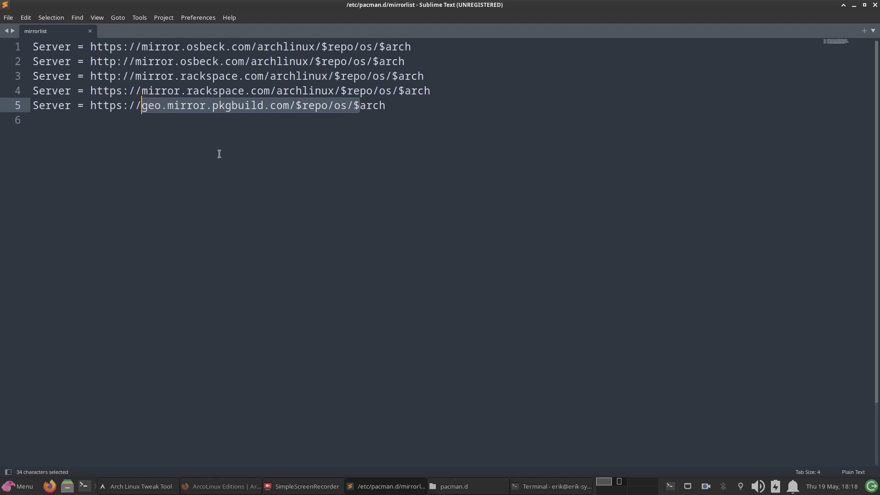
pyautogui.click(876, 5)
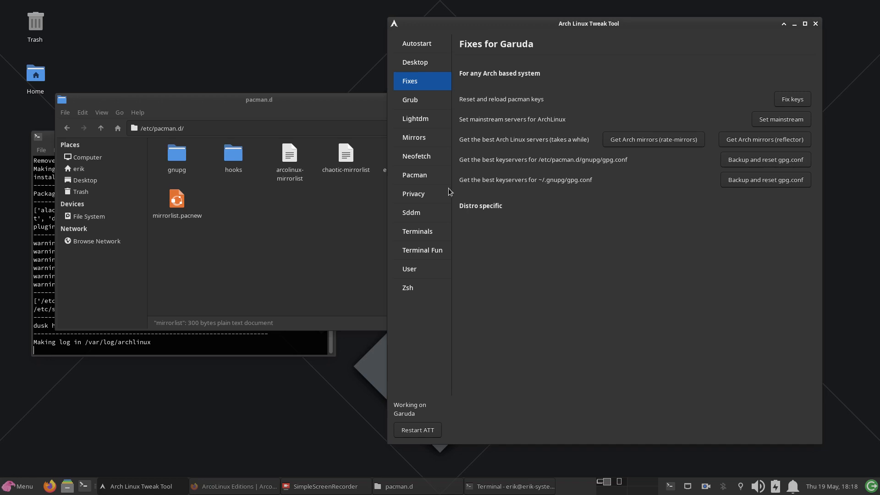
# Install the Vimix GRUB theme, move the overlapping windows aside and return to the Grub page once the tool reloads
pyautogui.click(421, 106)
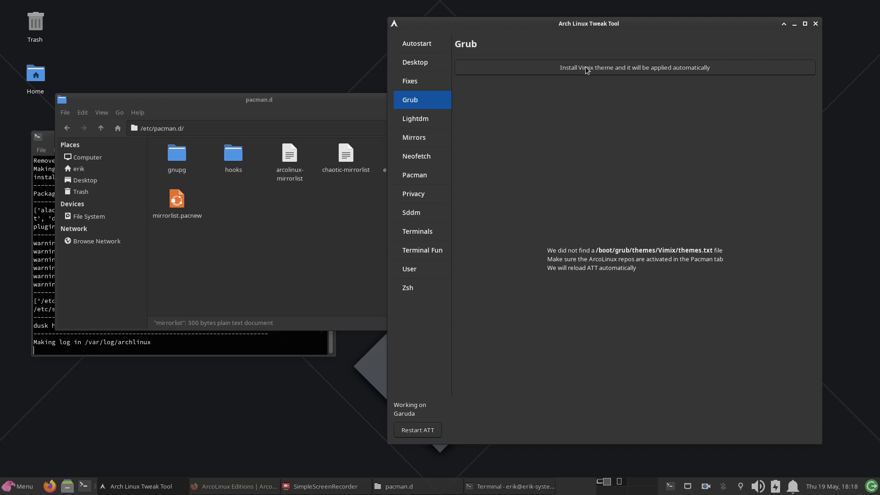
pyautogui.click(619, 69)
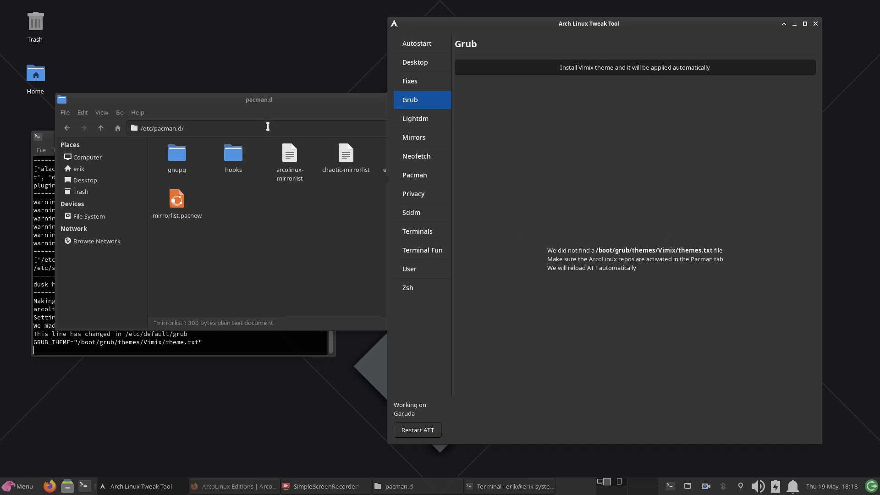
pyautogui.moveTo(274, 98); pyautogui.dragTo(212, 386)
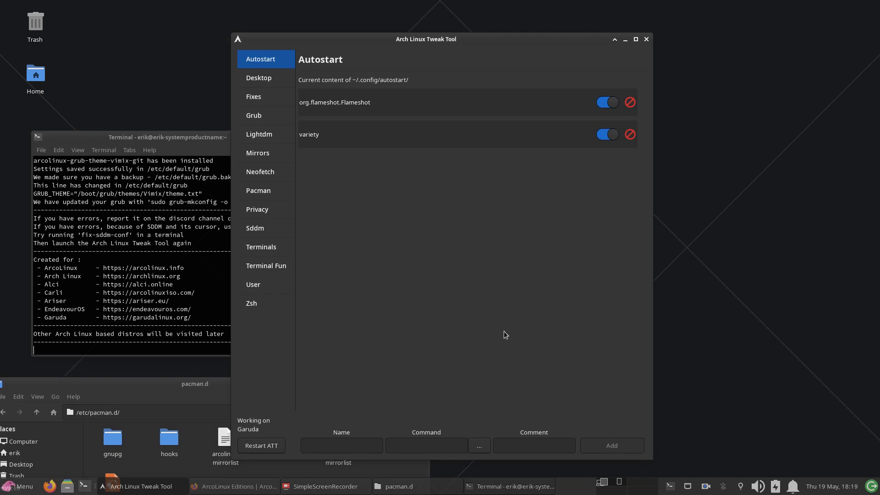
pyautogui.click(268, 117)
pyautogui.moveTo(441, 46); pyautogui.dragTo(550, 22)
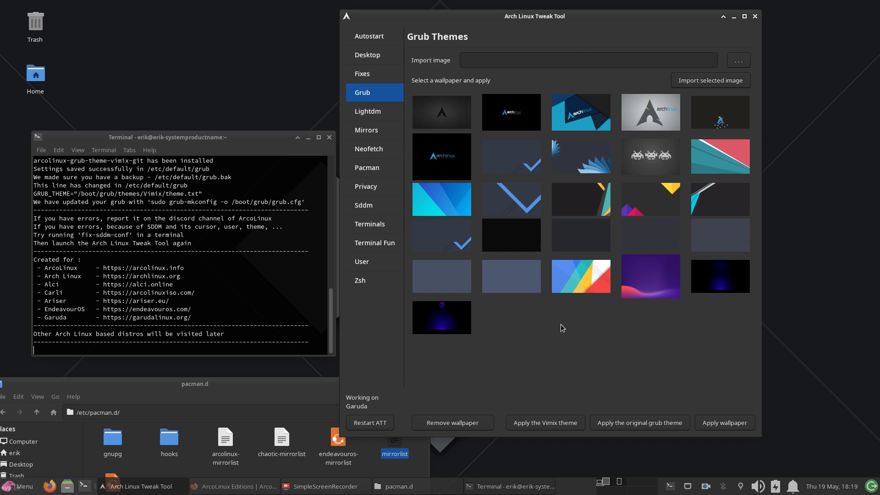
# Check the image import chooser and cancel it, and apply the dark wallpaper with the large blue check mark to GRUB
pyautogui.click(739, 61)
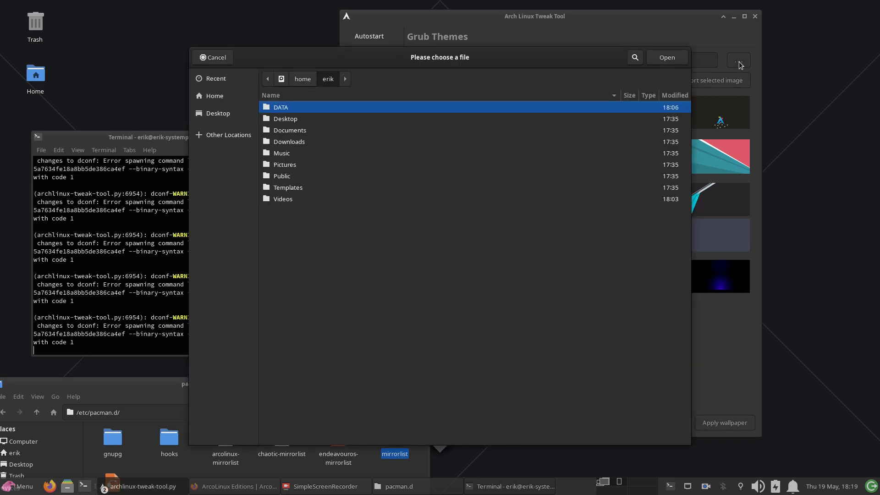
pyautogui.click(223, 59)
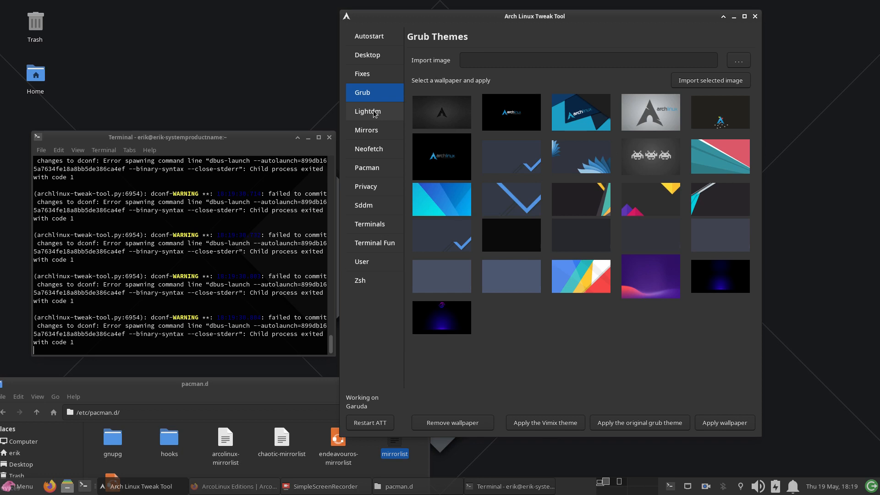
pyautogui.click(516, 205)
pyautogui.click(733, 429)
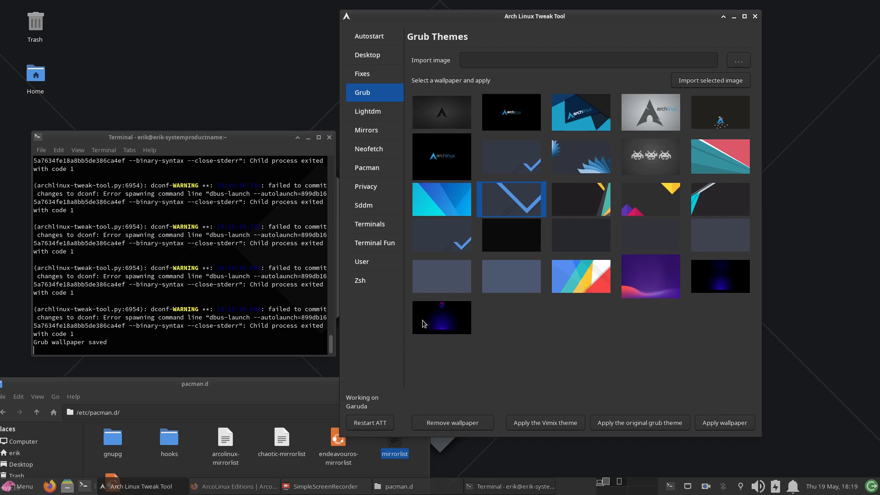
# Review the tweak tool's earlier terminal output back to the supported distributions list, and return to the Grub Themes window
pyautogui.click(163, 269)
pyautogui.scroll(10, 164, 268)
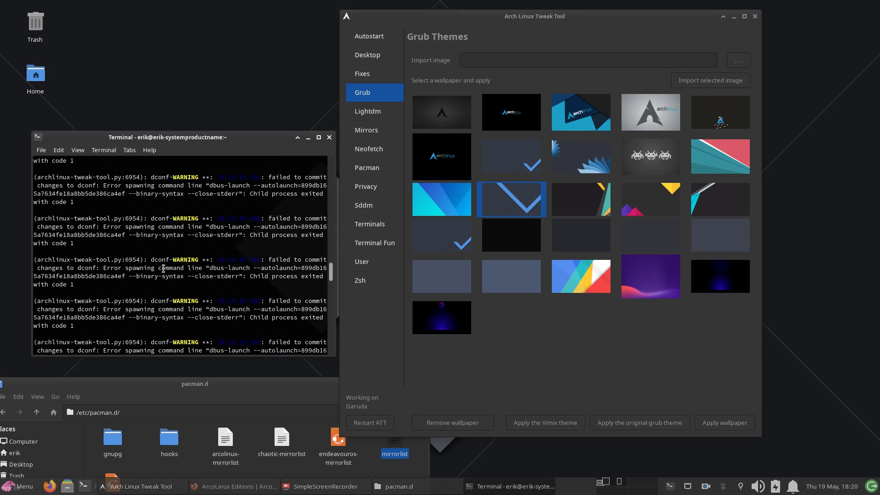
pyautogui.scroll(10, 163, 269)
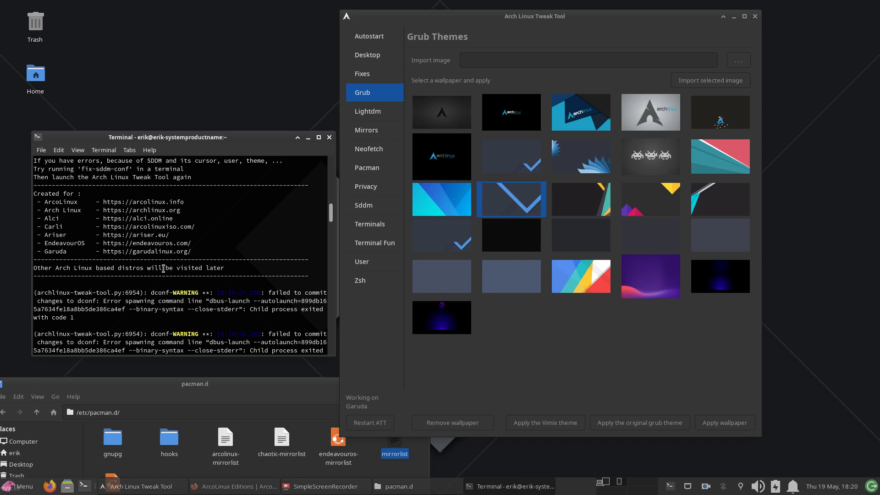
pyautogui.click(530, 331)
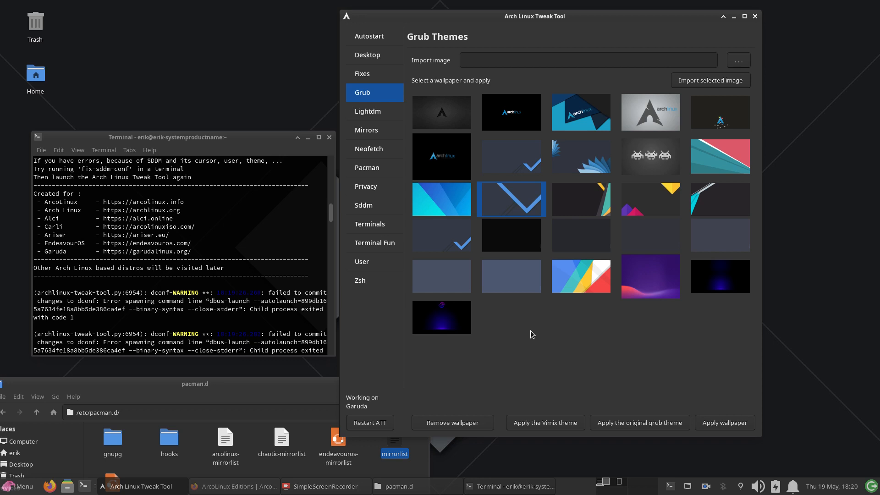
# Compare the black blue-glow, black purple-glow and purple wave wallpapers on the Grub page, leaving the black blue-glow one selected
pyautogui.click(724, 276)
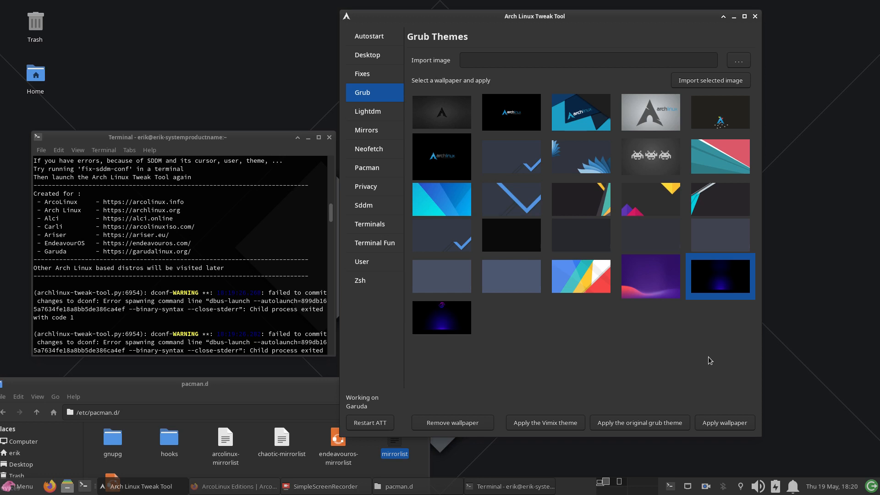
pyautogui.click(452, 327)
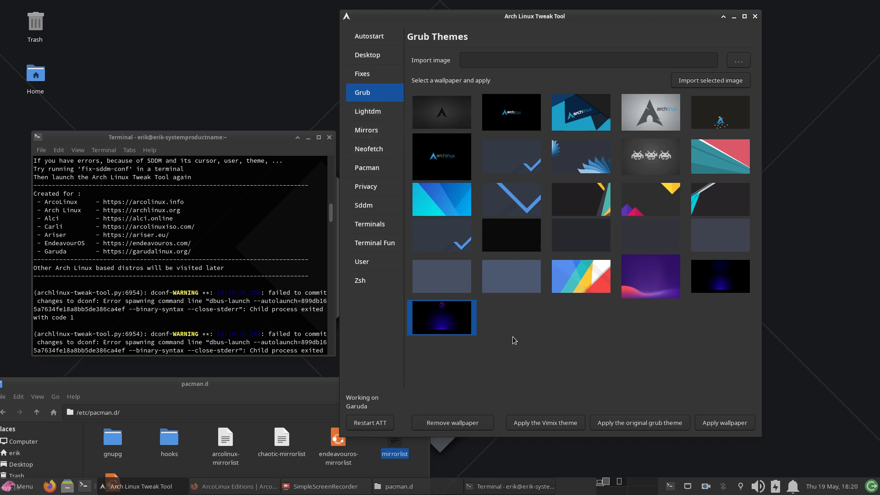
pyautogui.click(722, 272)
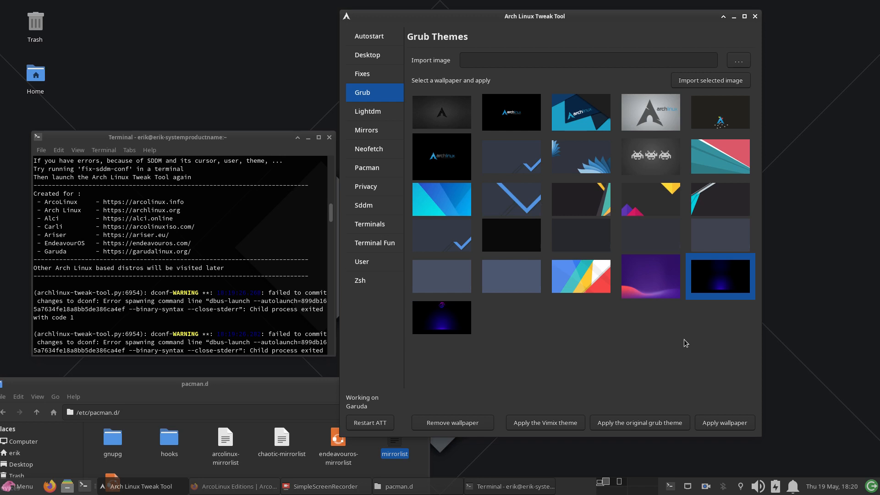
pyautogui.click(659, 285)
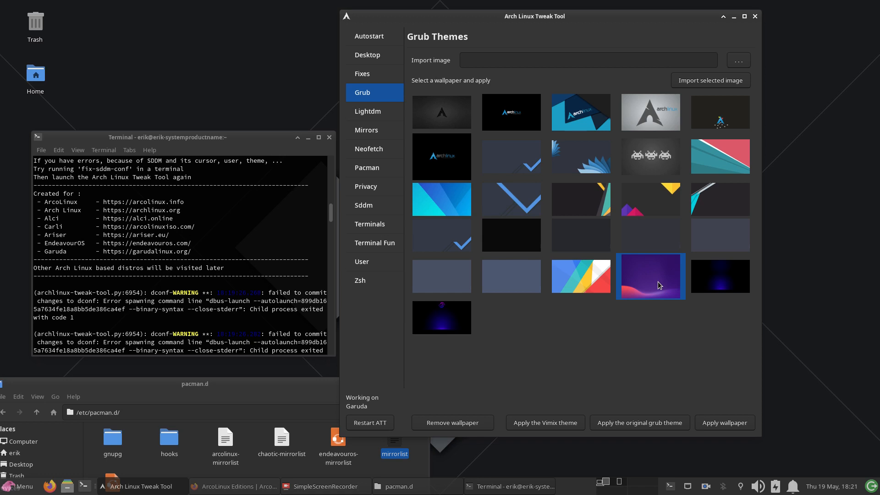
pyautogui.click(720, 283)
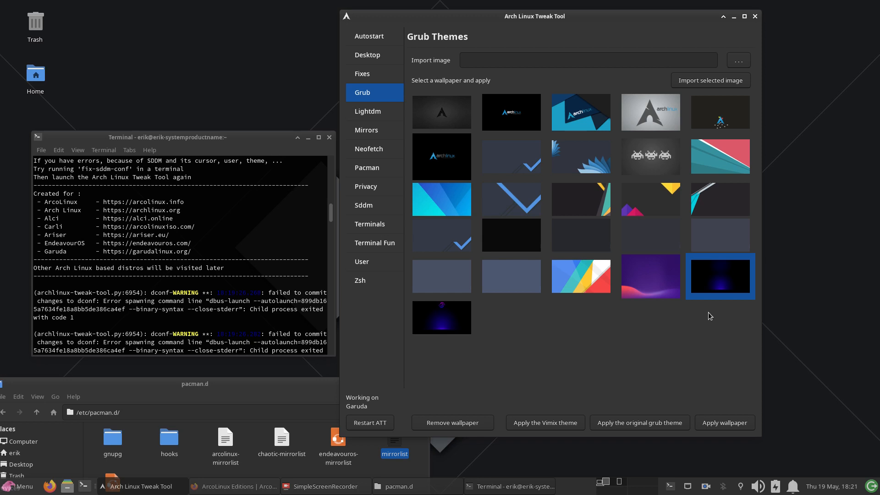
# View the Lightdm page, switch to Firefox and search the web in a new tab for "arch wiki display manager"
pyautogui.click(365, 113)
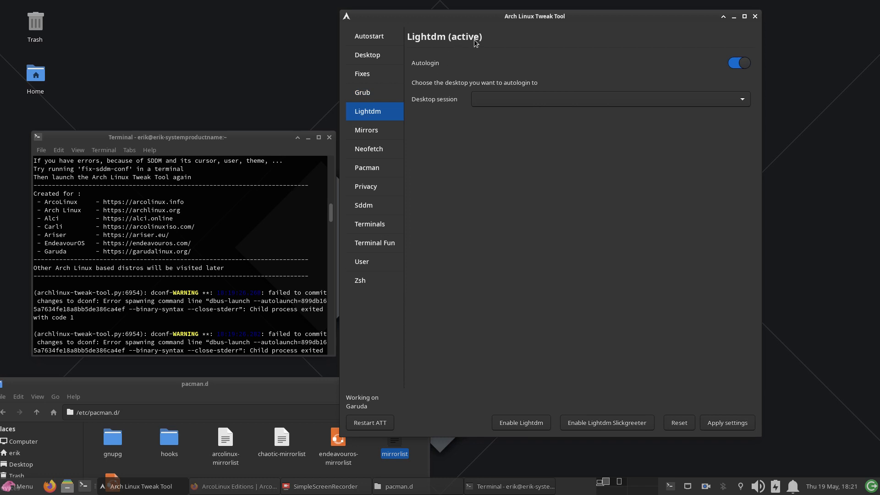
pyautogui.click(234, 486)
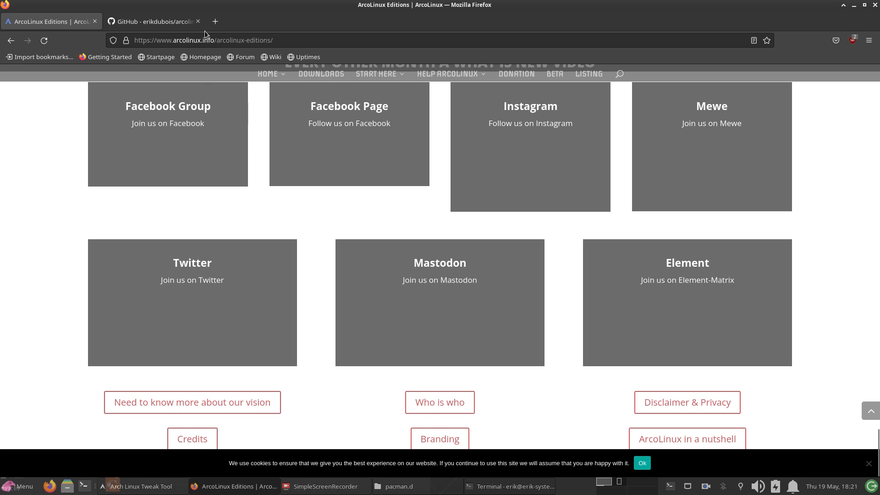
pyautogui.click(216, 22)
pyautogui.write('arw')
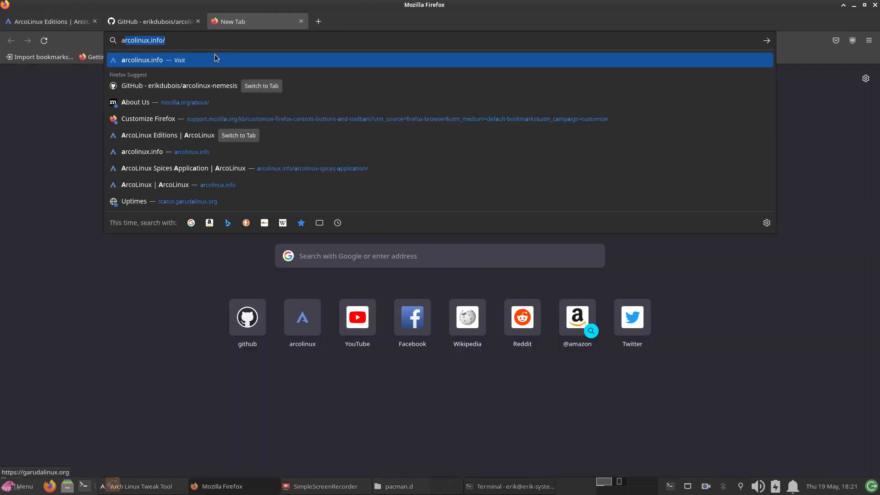
pyautogui.press('BackSpace')
pyautogui.write('ch')
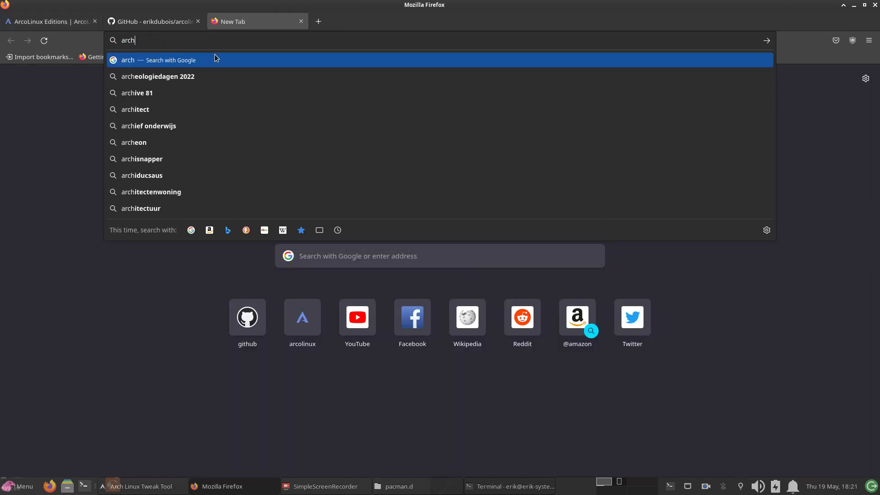
pyautogui.write(' wiki')
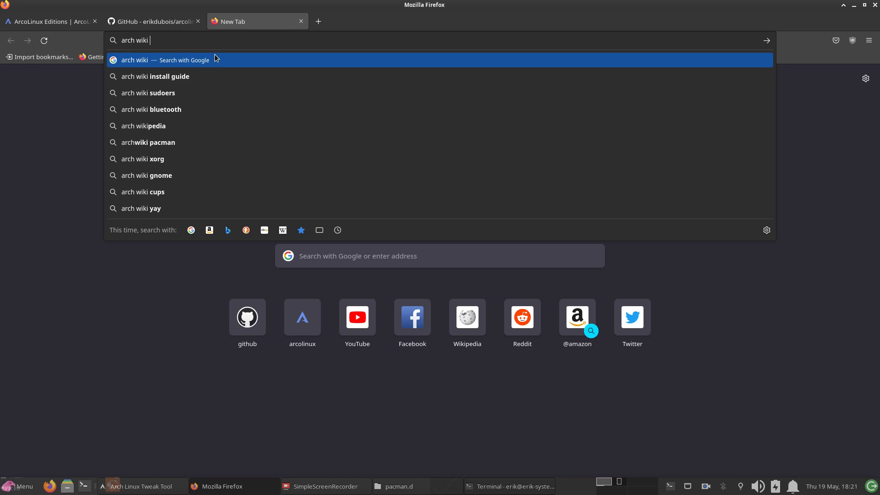
pyautogui.write('displ')
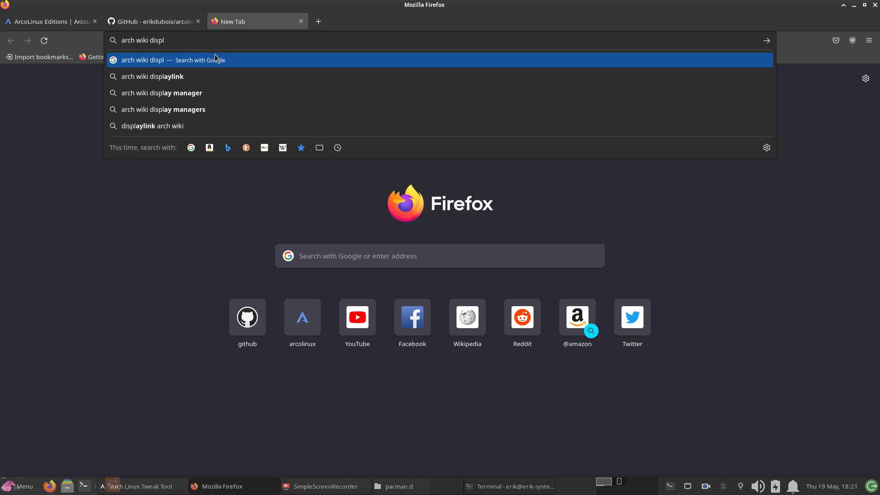
pyautogui.write('ay manager')
pyautogui.press('Return')
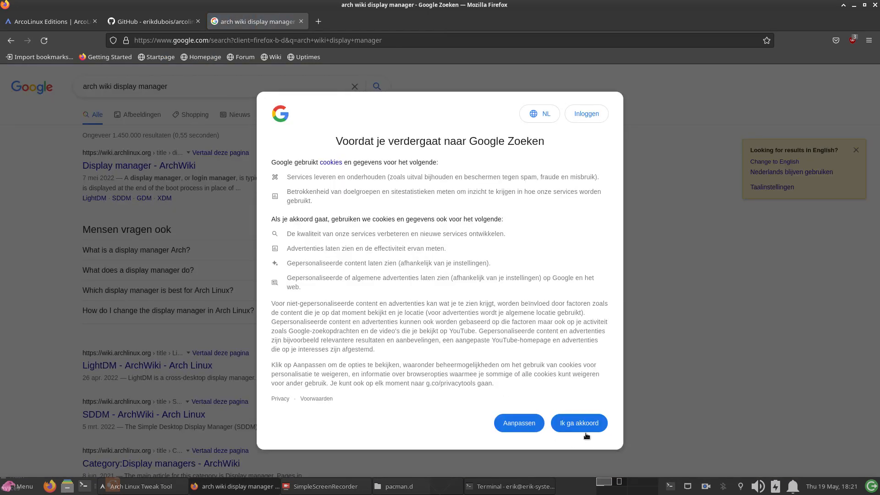
# Accept Google's cookie notice, read the list of graphical display managers in the ArchWiki Display manager article, and minimize the browser
pyautogui.click(574, 423)
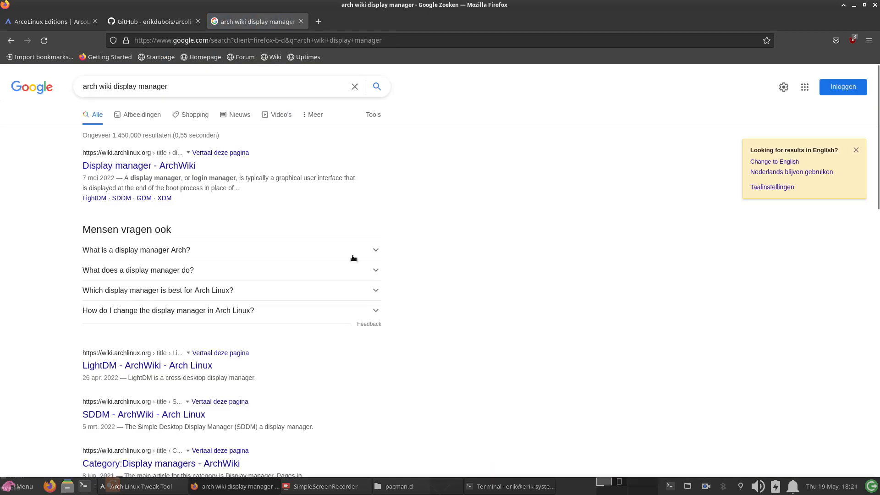
pyautogui.click(138, 166)
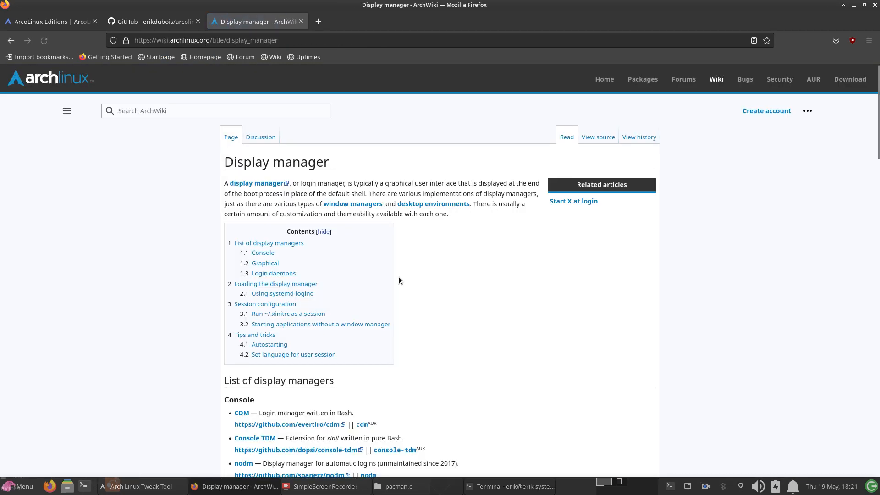
pyautogui.scroll(-12, 207, 220)
pyautogui.scroll(2, 208, 221)
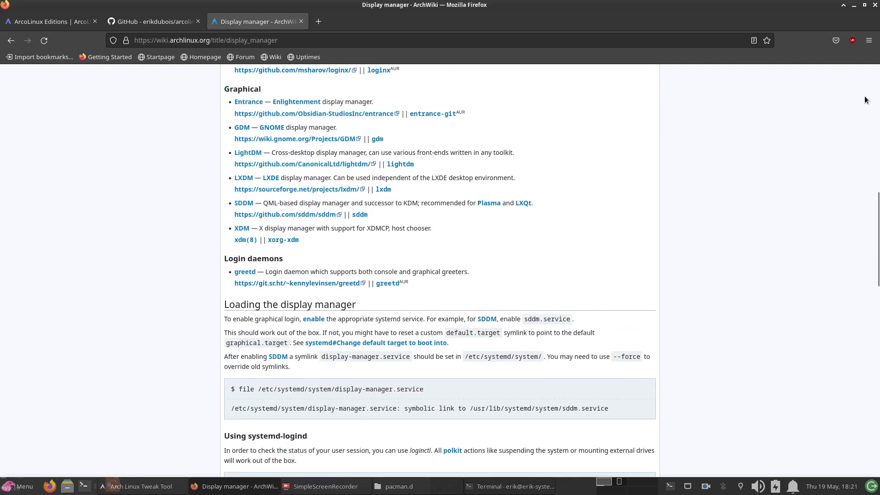
pyautogui.click(854, 5)
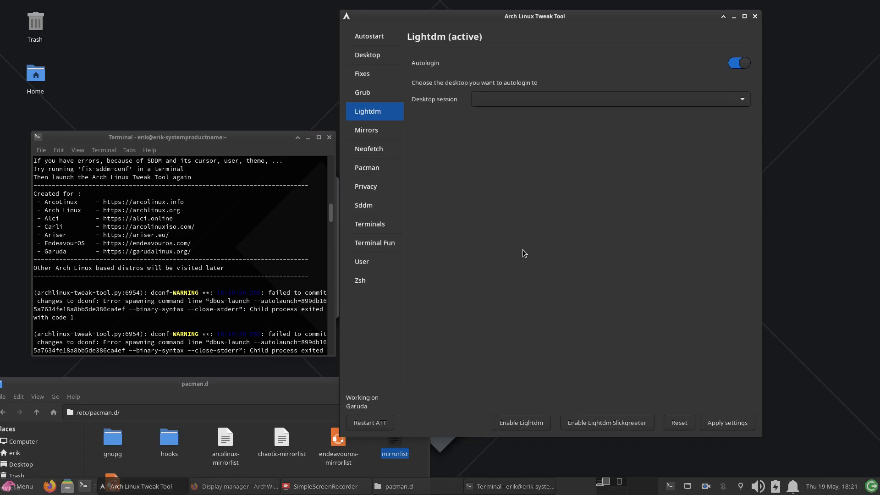
# Review the ArcoLinux mirror switches on the Mirrors page, launch pace and move its window fully into view
pyautogui.click(369, 133)
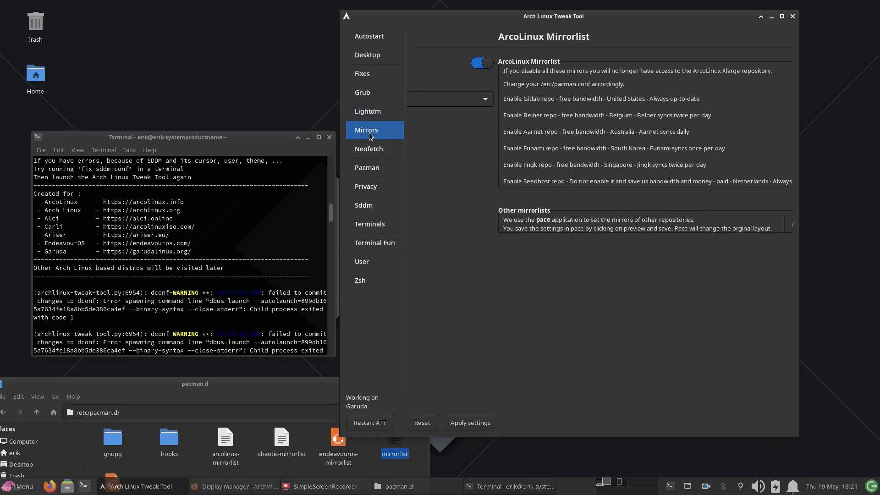
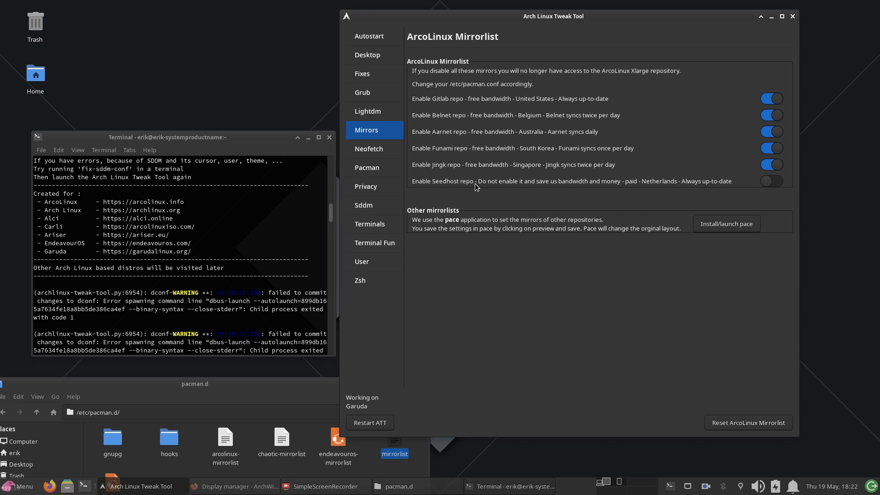
pyautogui.click(728, 227)
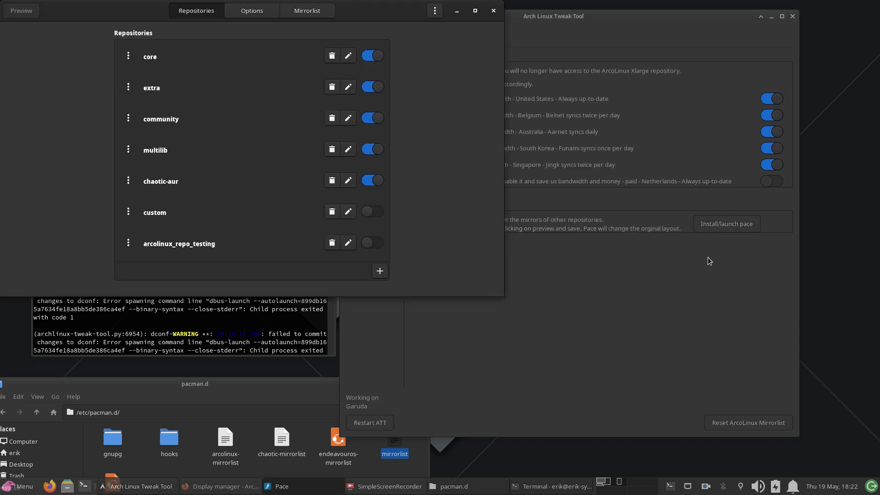
pyautogui.moveTo(366, 11); pyautogui.dragTo(506, 115)
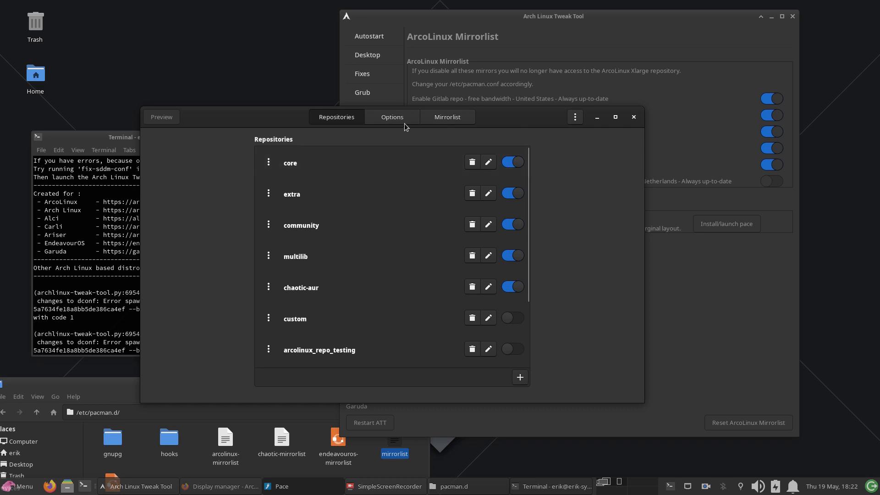
# Disable the chaotic-aur repository, preview the resulting /etc/pacman.conf, cancel without saving and enable the repository again
pyautogui.click(511, 288)
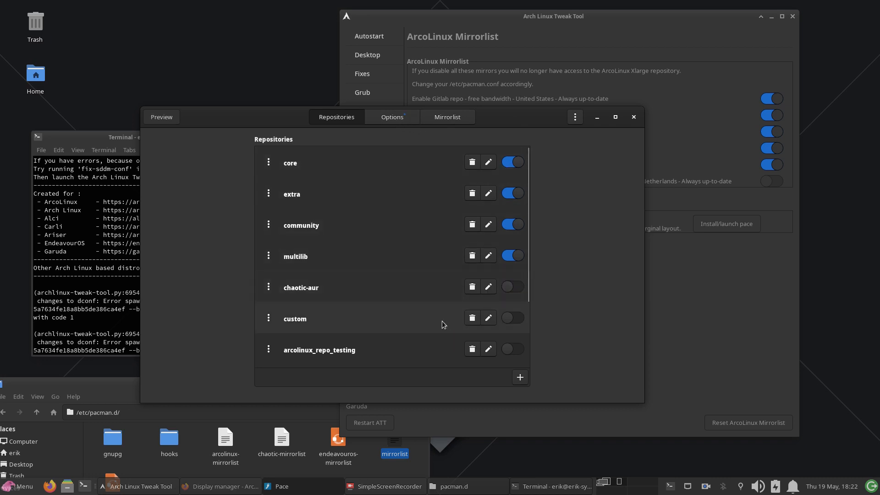
pyautogui.click(168, 120)
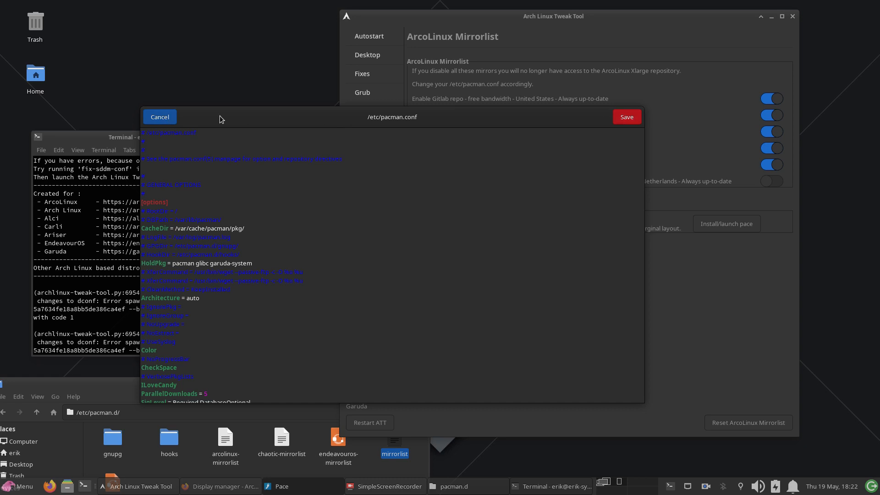
pyautogui.click(160, 117)
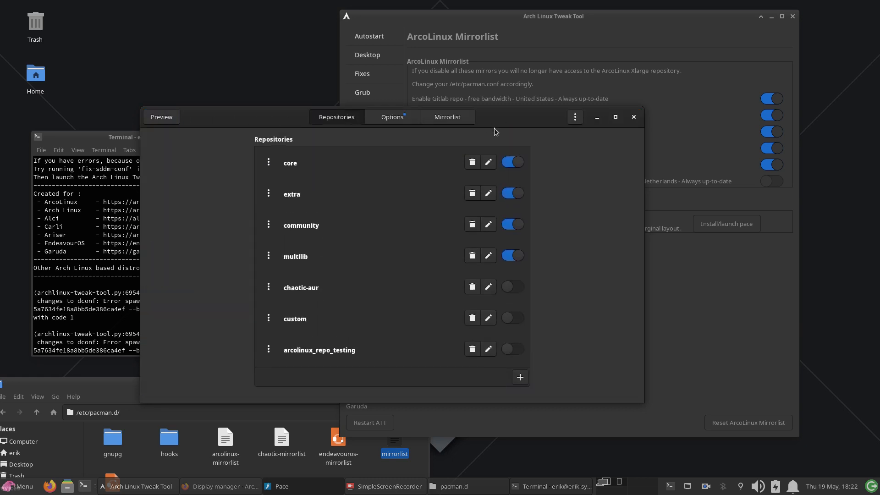
pyautogui.click(511, 287)
# Move the pace window lower, try disabling the core repository with a pacman.conf preview, cancel the save and re-enable core
pyautogui.moveTo(515, 110); pyautogui.dragTo(449, 171)
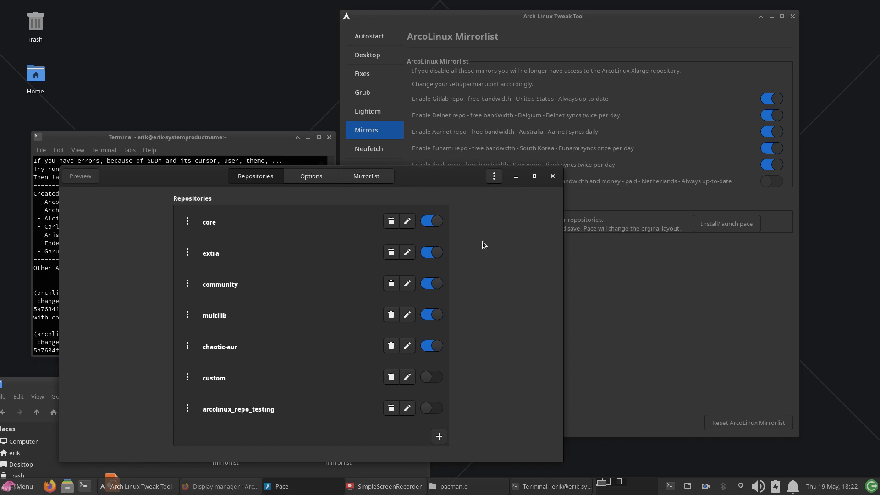
pyautogui.click(428, 225)
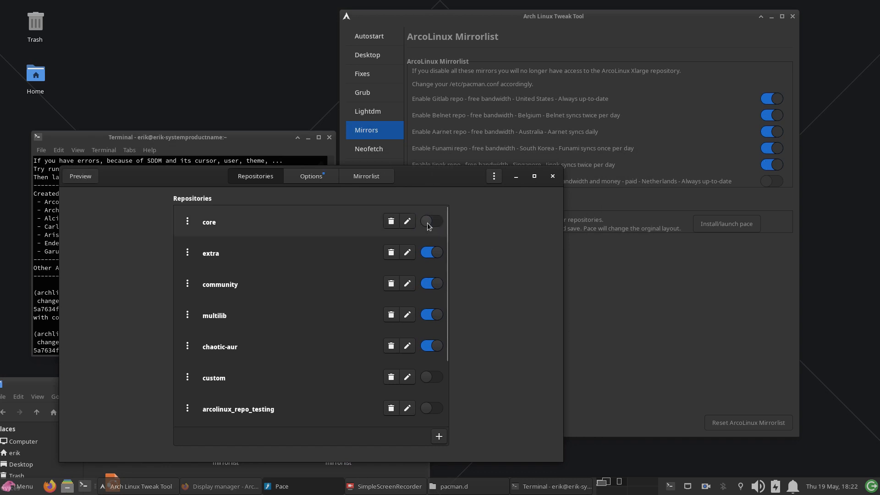
pyautogui.click(81, 177)
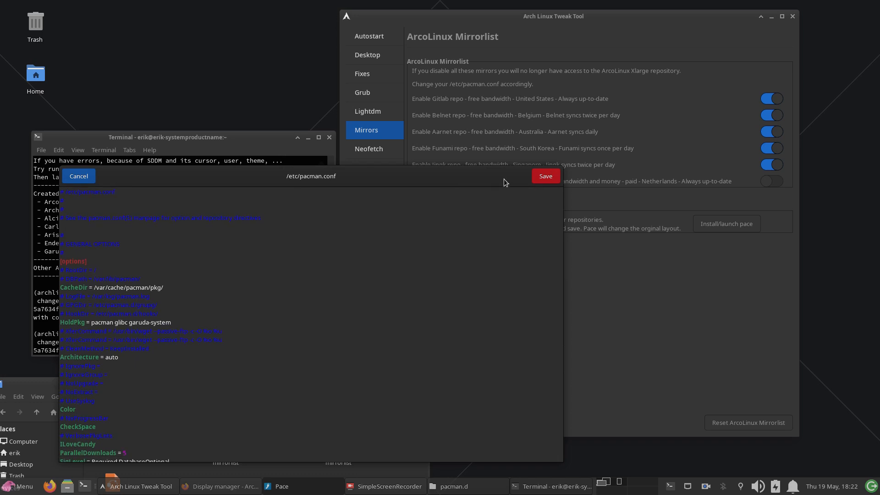
pyautogui.click(79, 177)
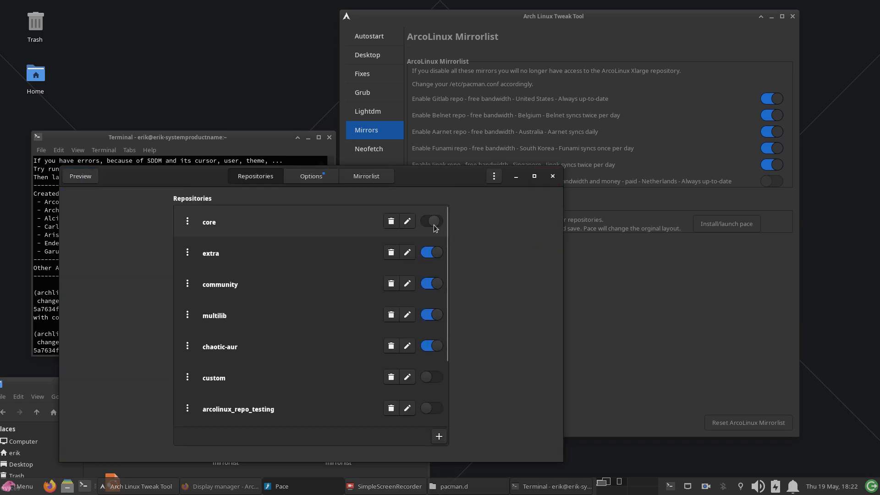
pyautogui.click(434, 225)
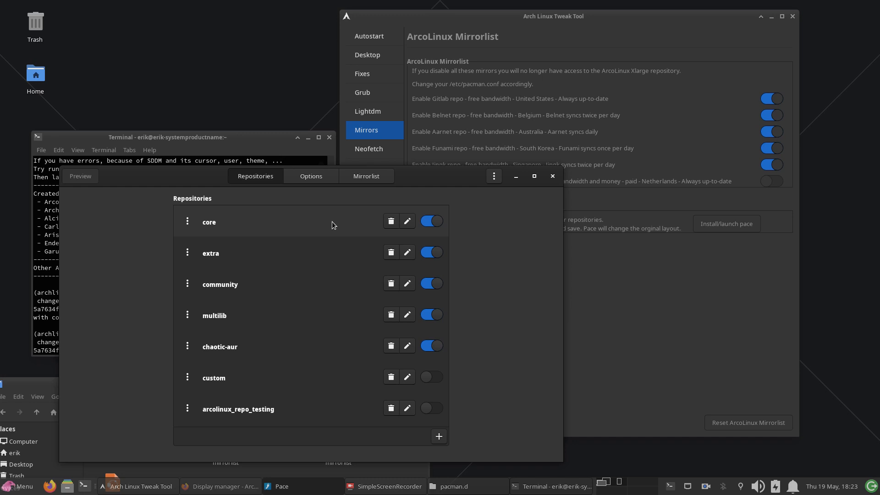
# Disable the https osbeck server in /etc/pacman.d/mirrorlist, preview the file, cancel without saving and enable the server again
pyautogui.click(363, 178)
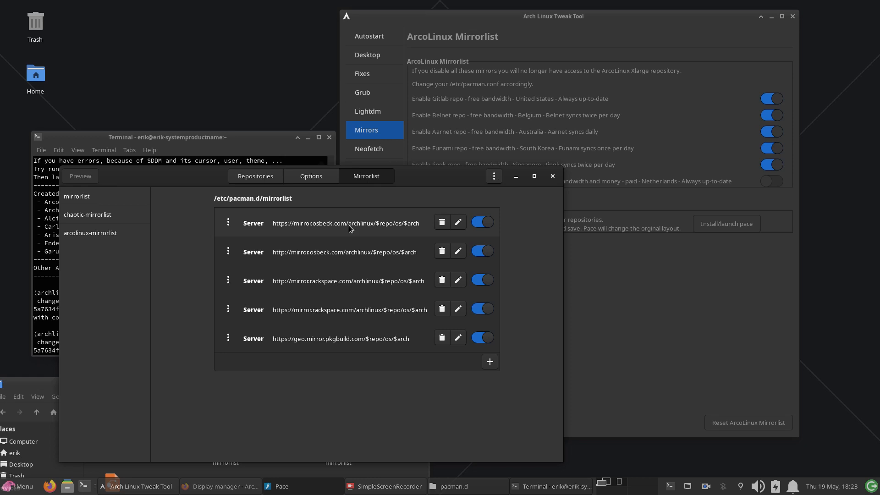
pyautogui.click(479, 223)
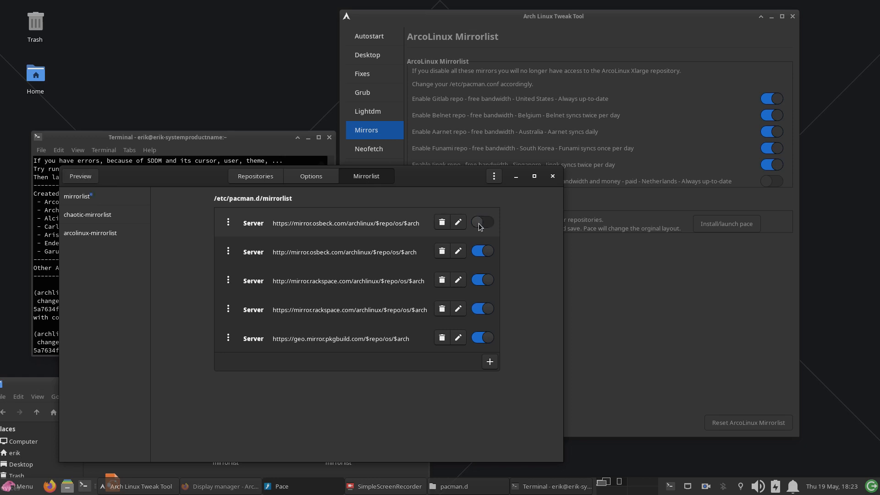
pyautogui.click(81, 178)
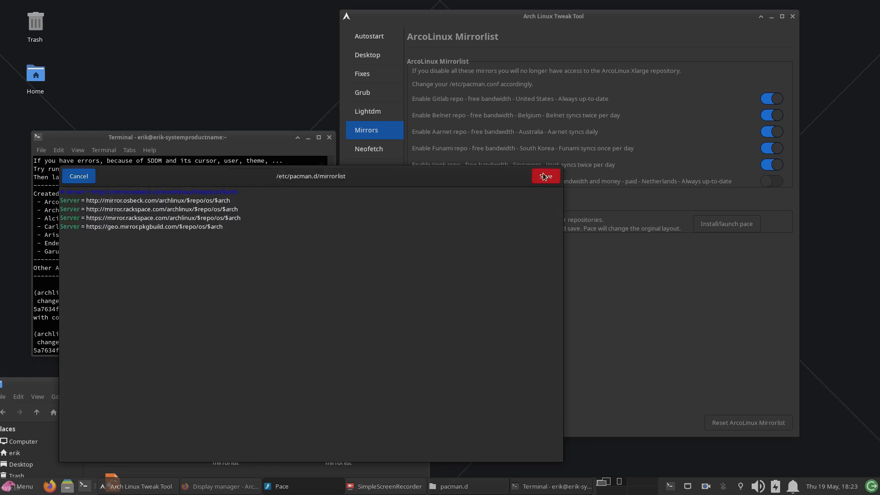
pyautogui.click(76, 178)
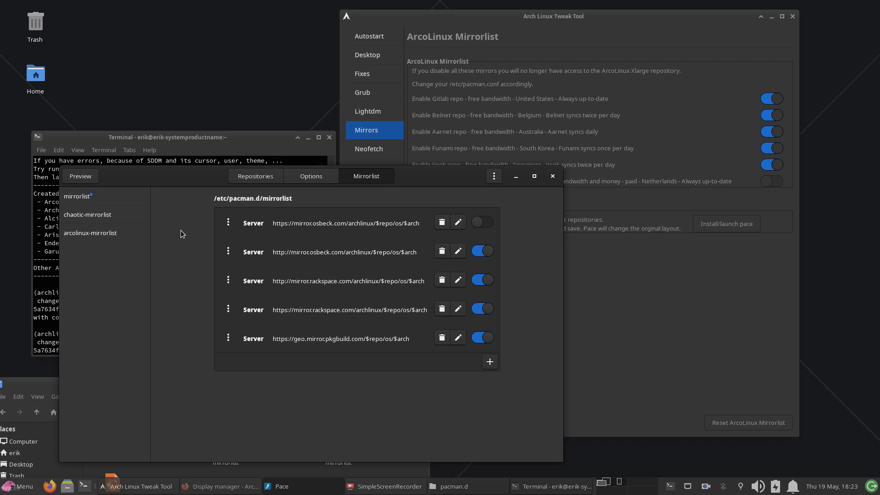
pyautogui.click(483, 221)
# Look through pace's Repositories and Options pages and return to the server list of /etc/pacman.d/mirrorlist
pyautogui.click(267, 178)
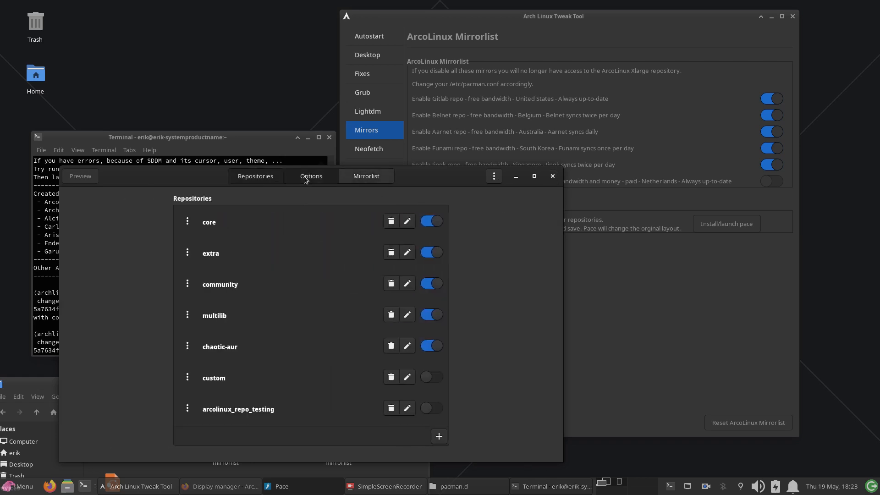
pyautogui.click(306, 178)
pyautogui.click(261, 176)
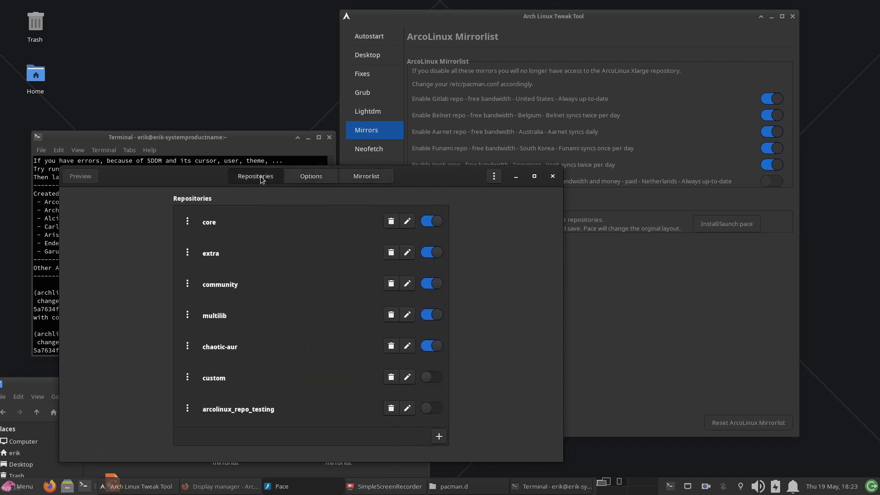
pyautogui.click(373, 178)
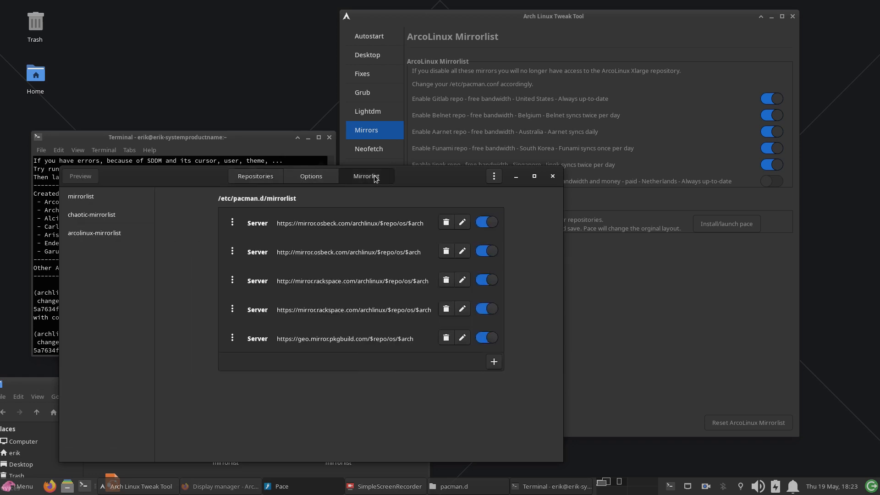
# Look through the mirrorlist, chaotic-mirrorlist and arcolinux-mirrorlist servers in pace, return to mirrorlist and open the drop-down terminal
pyautogui.click(109, 200)
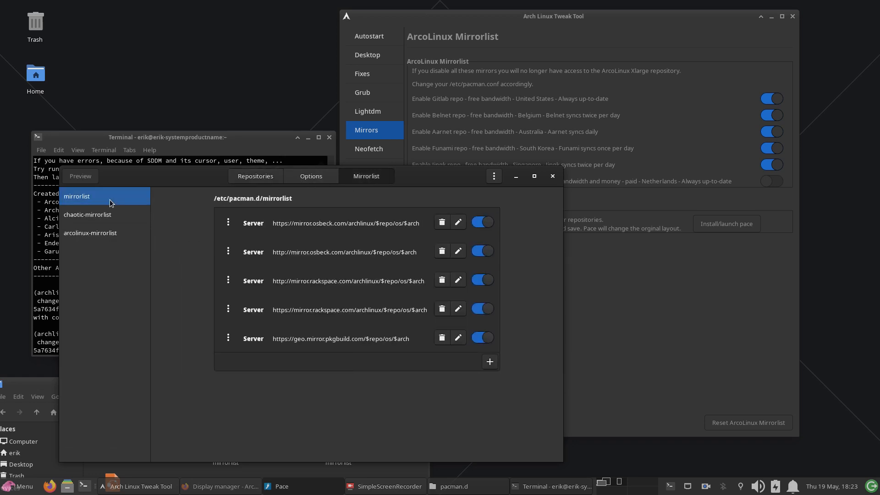
pyautogui.click(112, 217)
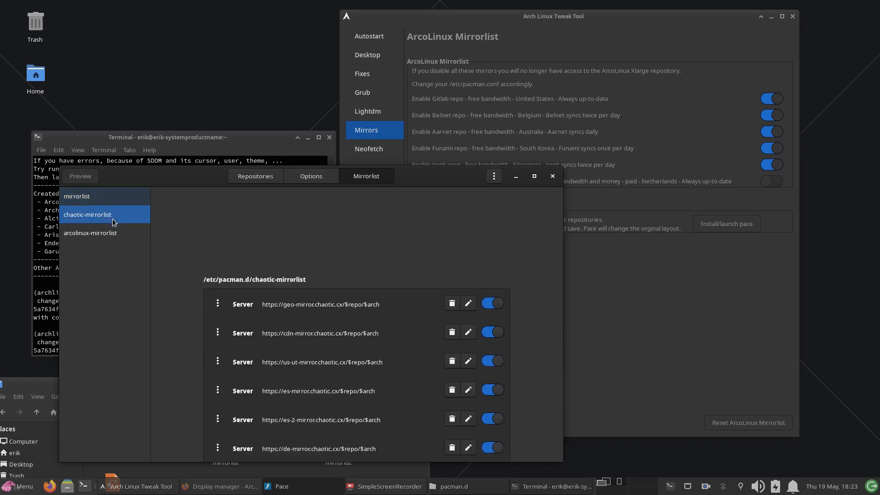
pyautogui.click(112, 231)
pyautogui.click(112, 214)
pyautogui.click(107, 200)
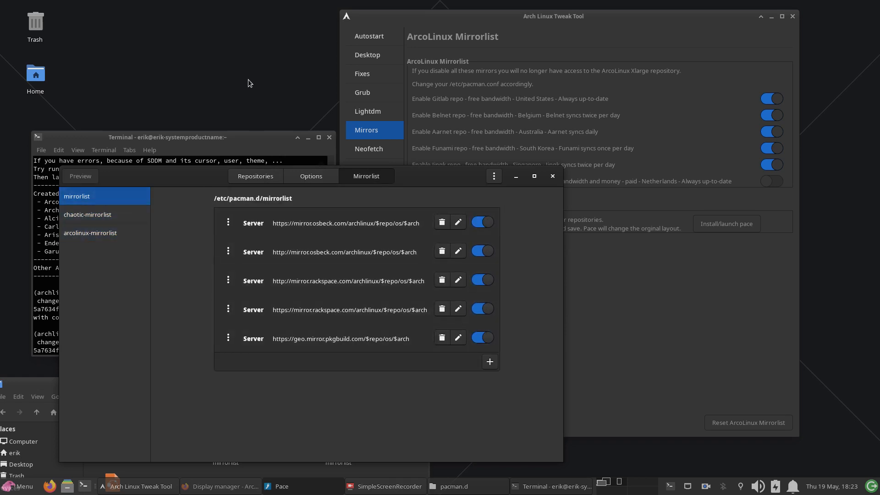
pyautogui.press('F12')
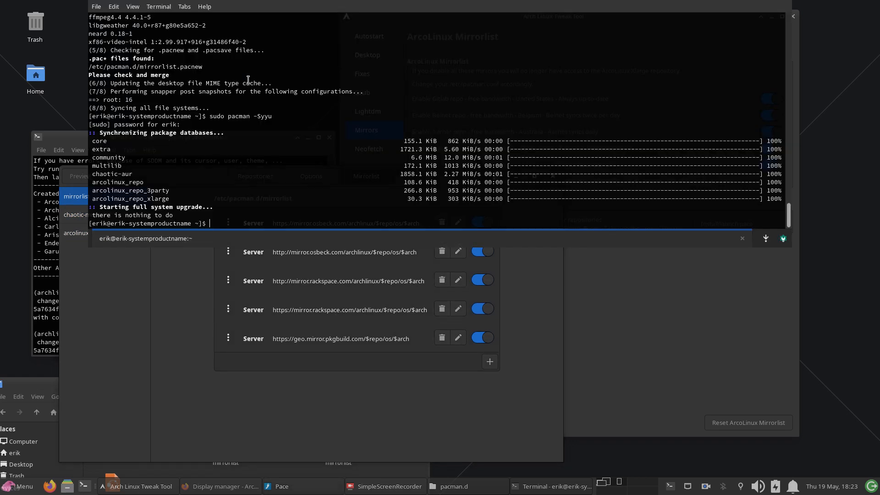
pyautogui.write('r')
pyautogui.write('ate-mirrors')
pyautogui.press('BackSpace')
pyautogui.press('BackSpace')
pyautogui.press('BackSpace')
pyautogui.press('BackSpace')
pyautogui.press('BackSpace')
pyautogui.press('BackSpace')
pyautogui.press('BackSpace')
pyautogui.press('BackSpace')
pyautogui.press('BackSpace')
pyautogui.press('BackSpace')
pyautogui.press('BackSpace')
pyautogui.press('BackSpace')
# Look up the alias ram in the drop-down terminal, clear the recalled command and return to pace
pyautogui.write('ala')
pyautogui.press('BackSpace')
pyautogui.write('ias ram')
pyautogui.press('Return')
pyautogui.press('Up')
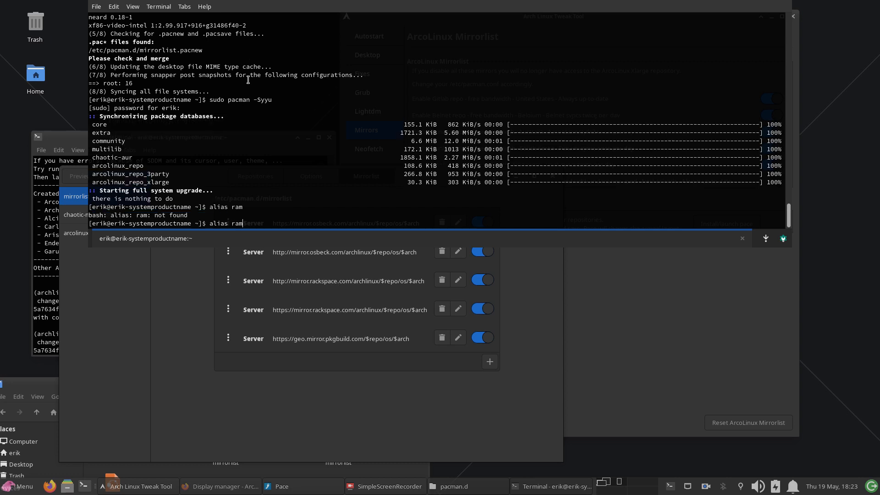
pyautogui.press('BackSpace')
pyautogui.press('BackSpace')
pyautogui.press('BackSpace')
pyautogui.press('BackSpace')
pyautogui.press('BackSpace')
pyautogui.press('BackSpace')
pyautogui.press('BackSpace')
pyautogui.press('BackSpace')
pyautogui.press('BackSpace')
pyautogui.click(166, 287)
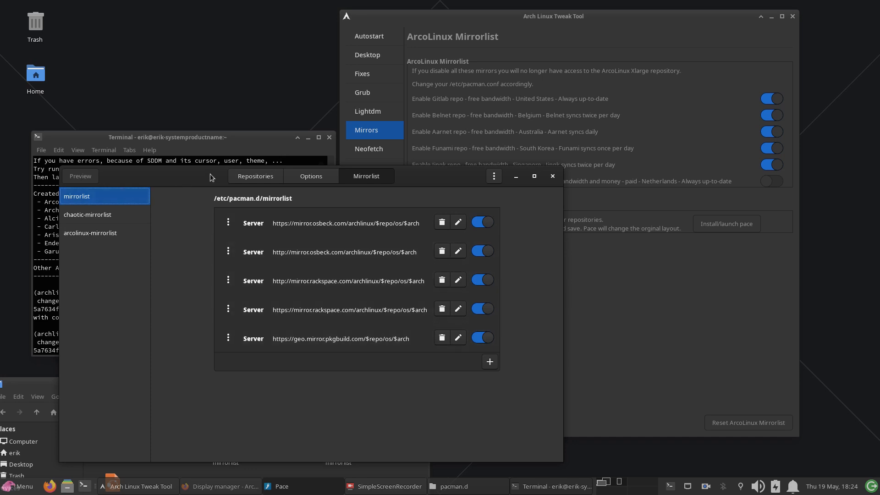
# Move the pace window higher, view the chaotic-mirrorlist and arcolinux-mirrorlist servers once more and close pace
pyautogui.moveTo(211, 175); pyautogui.dragTo(268, 49)
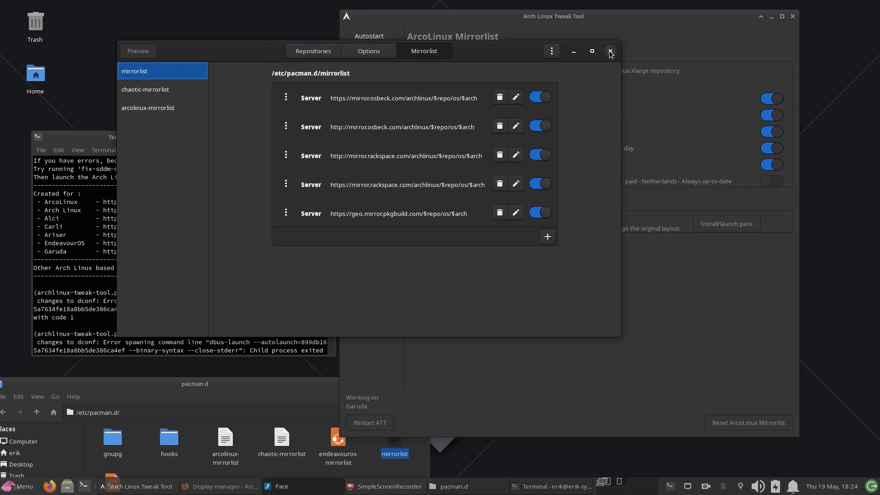
pyautogui.click(168, 89)
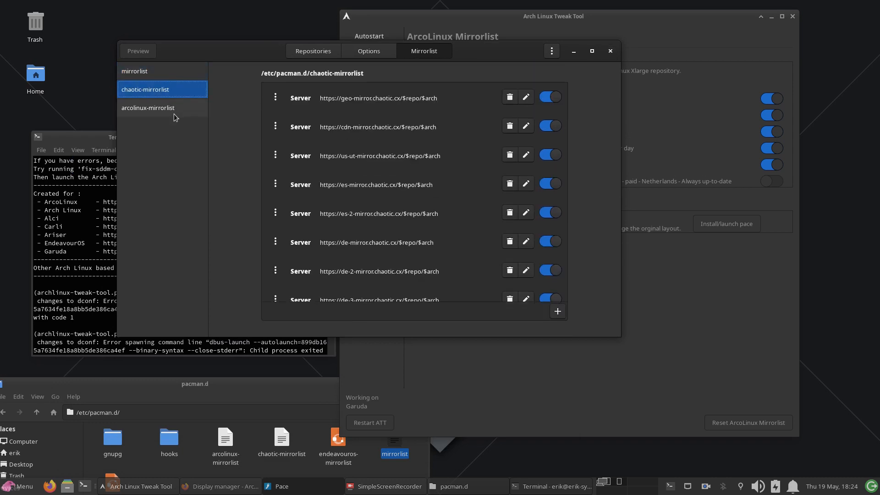
pyautogui.click(173, 110)
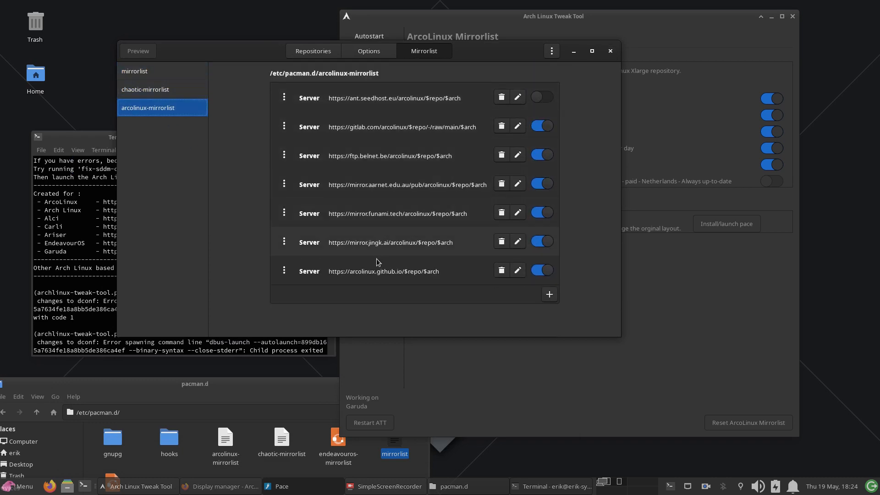
pyautogui.click(611, 51)
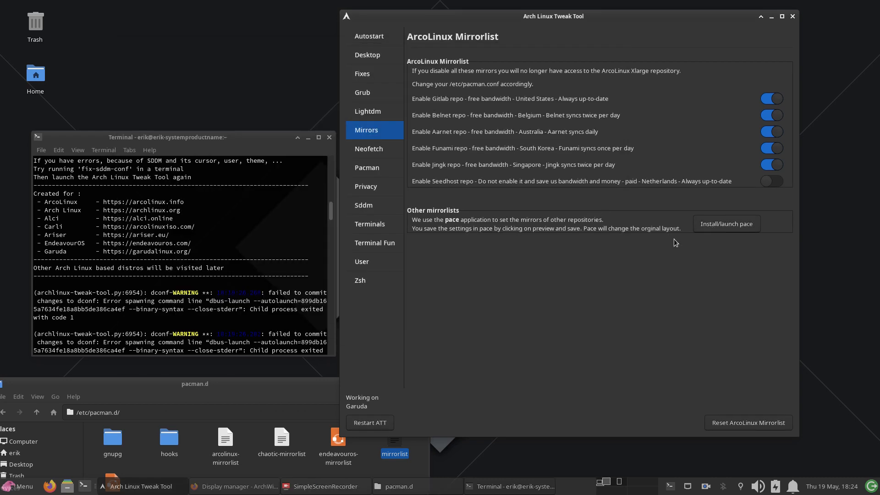
# Open the Neofetch editor page, run neofetch in the drop-down terminal, highlight the Memory line and hide the terminal
pyautogui.click(368, 153)
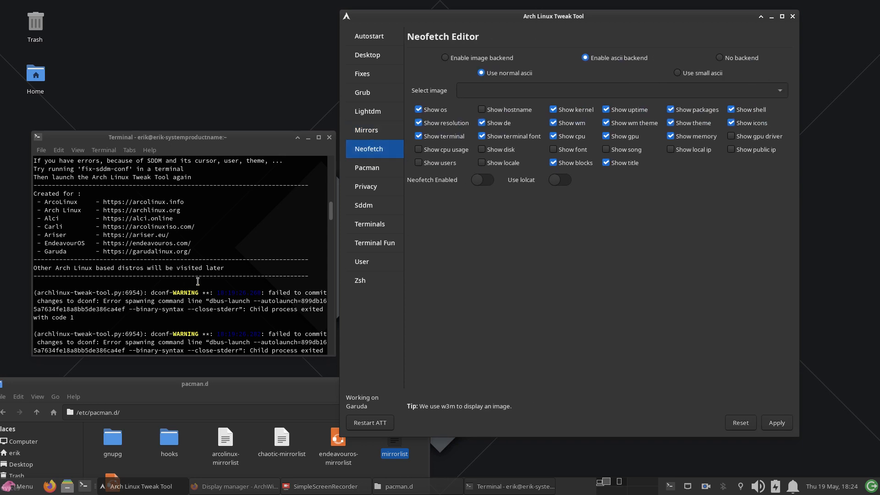
pyautogui.press('F12')
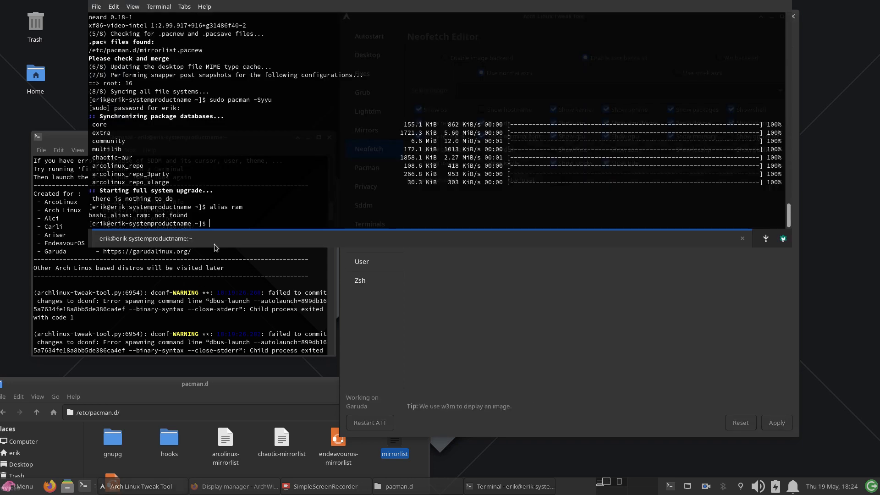
pyautogui.write('neofetch')
pyautogui.press('Return')
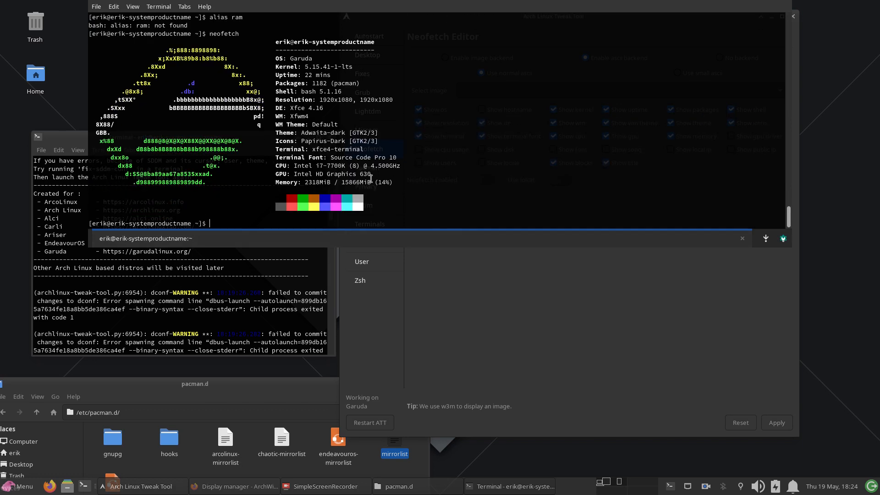
pyautogui.moveTo(272, 182); pyautogui.dragTo(395, 185)
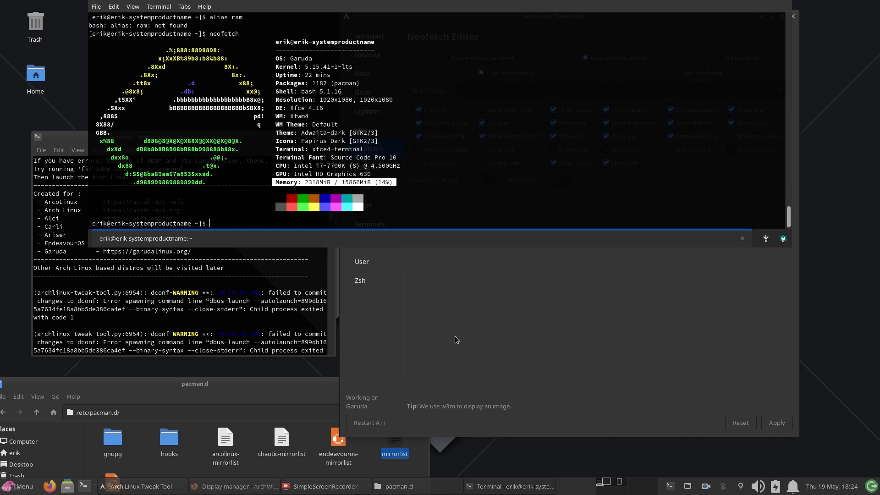
pyautogui.press('F12')
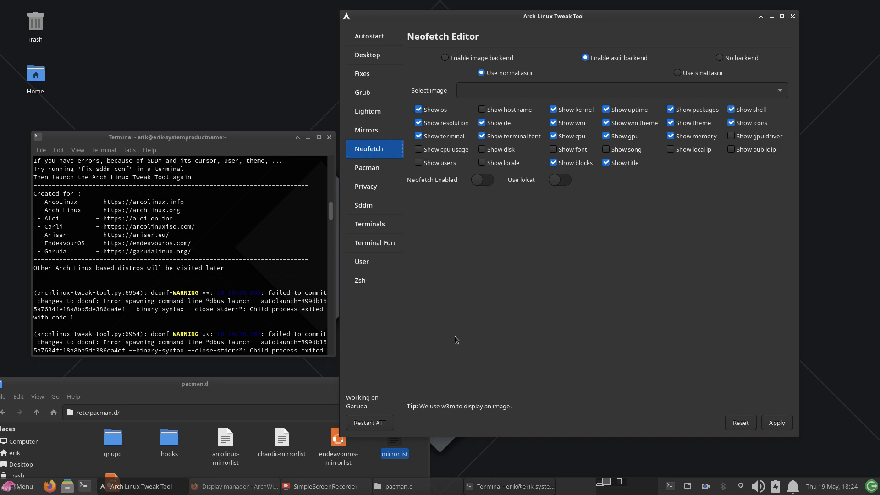
# Turn off the memory, gpu, cpu, terminal font and terminal lines in the Neofetch editor and apply the settings
pyautogui.click(671, 136)
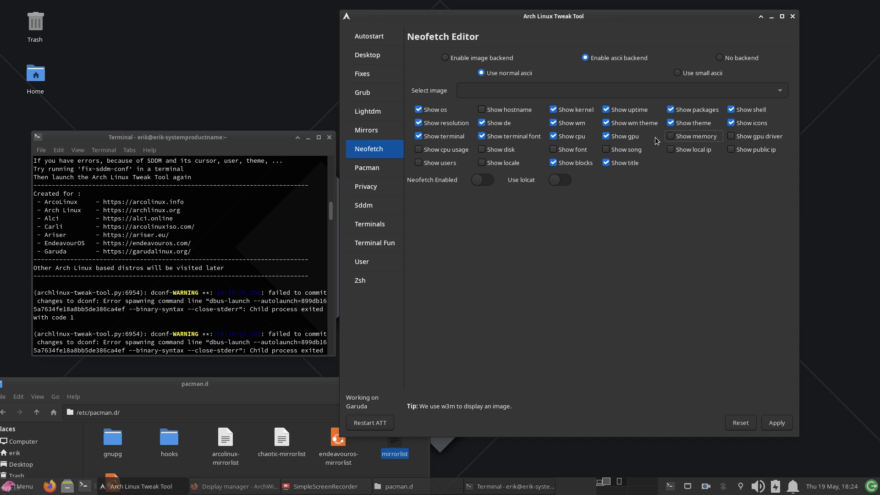
pyautogui.click(606, 136)
pyautogui.click(554, 136)
pyautogui.click(482, 136)
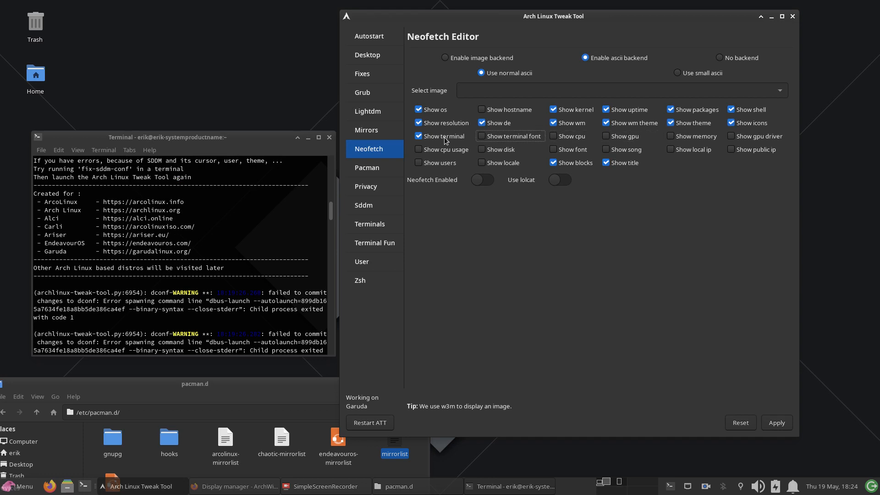
pyautogui.click(445, 137)
pyautogui.click(783, 422)
# Run neofetch twice in the drop-down terminal, compare the output with the earlier run and return to the Neofetch editor
pyautogui.press('F12')
pyautogui.write('neofet')
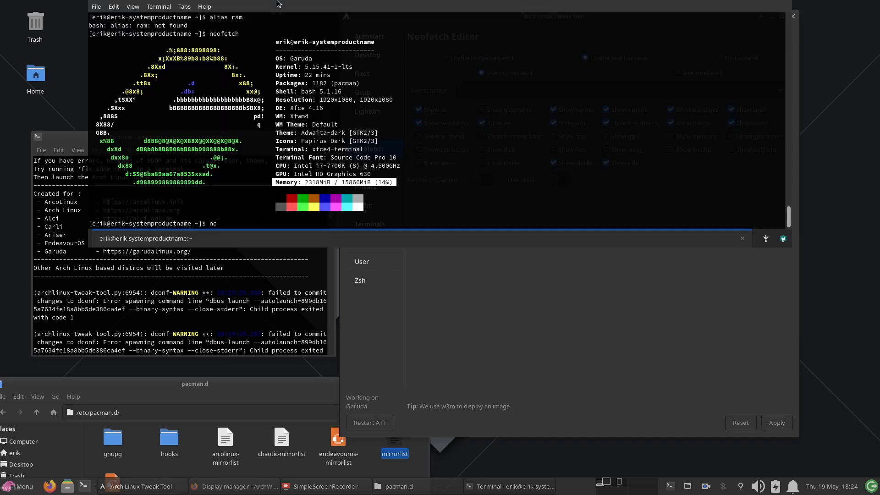
pyautogui.write('ch')
pyautogui.press('Return')
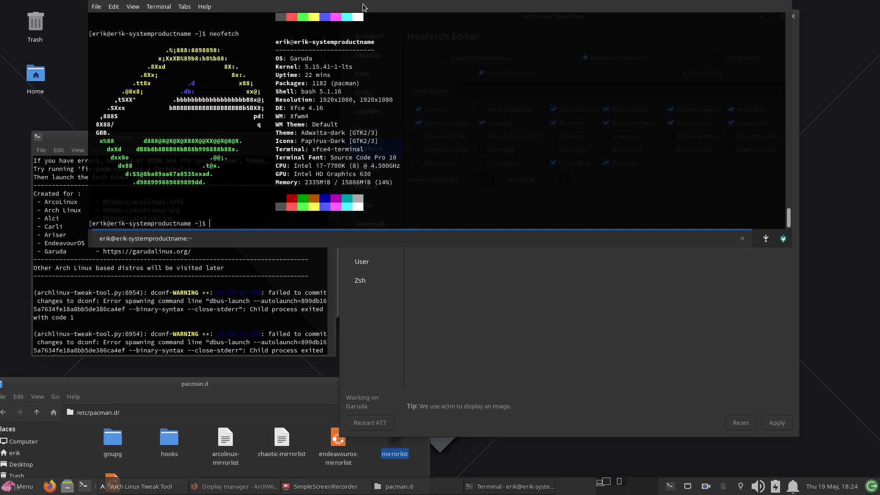
pyautogui.scroll(7, 402, 98)
pyautogui.scroll(-7, 403, 99)
pyautogui.scroll(2, 403, 99)
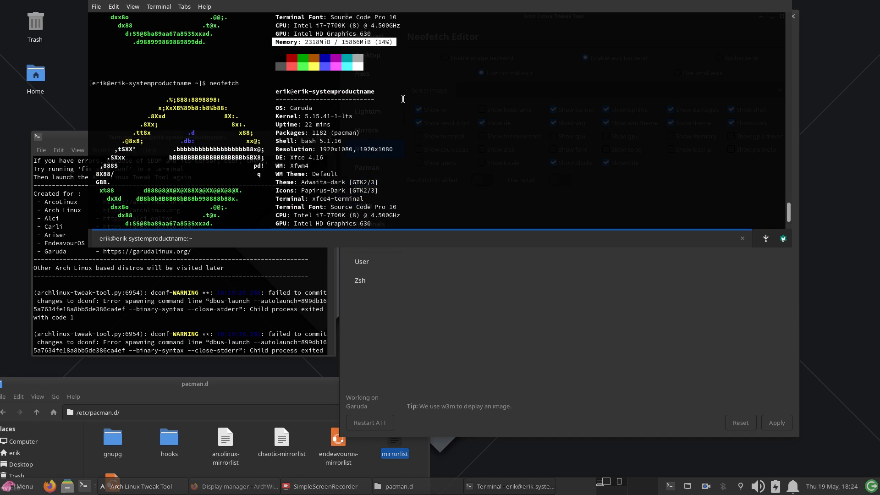
pyautogui.scroll(-2, 403, 99)
pyautogui.press('Up')
pyautogui.press('Return')
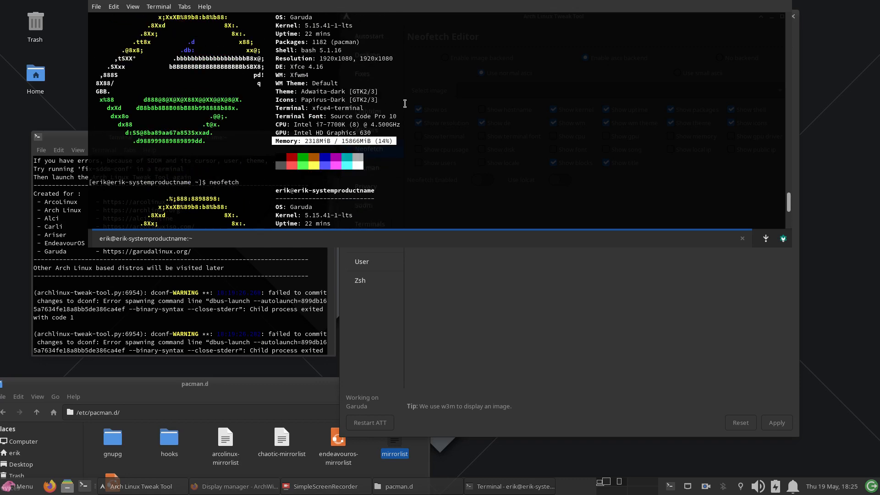
pyautogui.scroll(1, 405, 104)
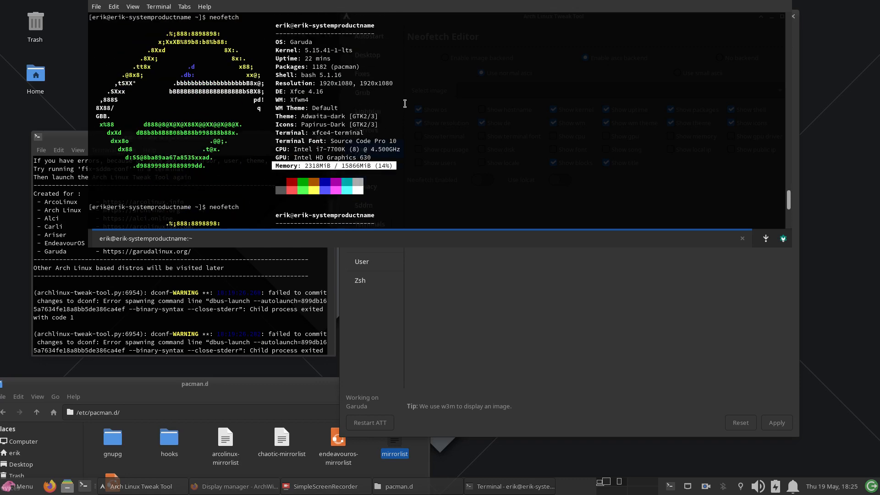
pyautogui.click(427, 334)
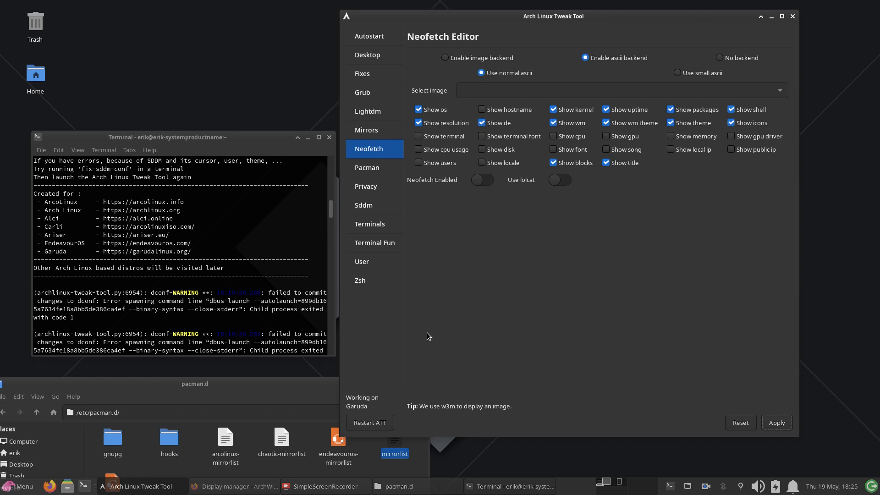
# Open a new file manager window, show hidden files and go to the ~/.config/neofetch folder
pyautogui.click(67, 486)
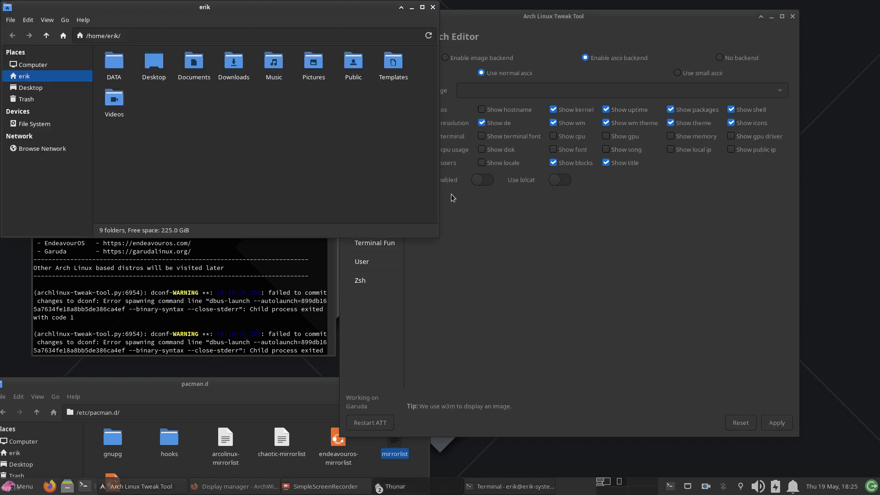
pyautogui.hotkey('ctrl', 'h')
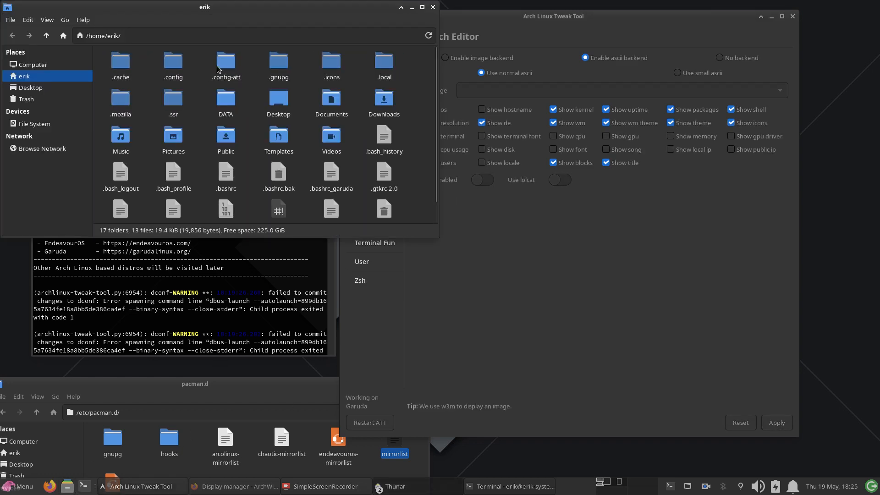
pyautogui.doubleClick(175, 69)
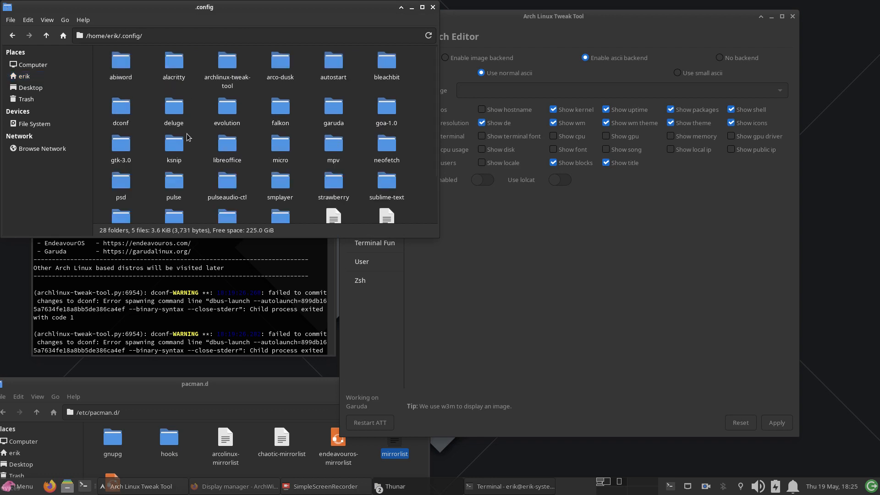
pyautogui.scroll(-2, 186, 115)
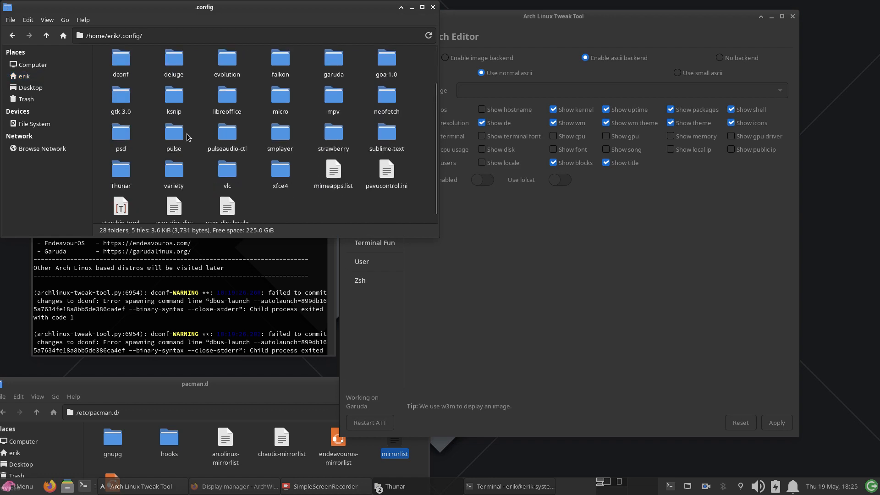
pyautogui.doubleClick(383, 93)
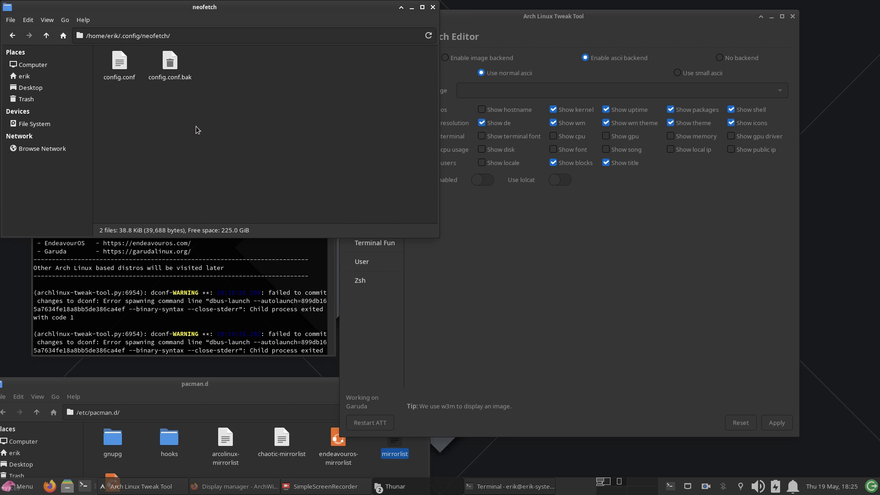
# Compare the file details of config.conf and config.conf.bak in the neofetch folder
pyautogui.moveTo(119, 93); pyautogui.dragTo(176, 71)
pyautogui.click(180, 133)
pyautogui.click(169, 63)
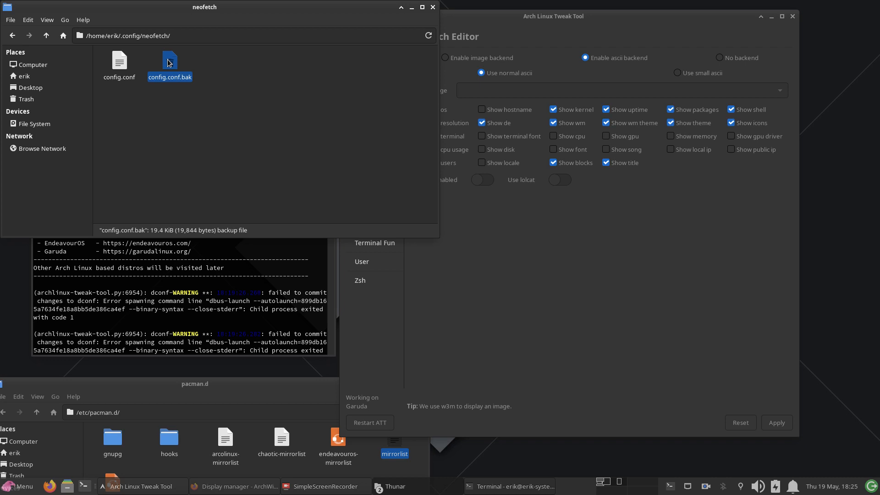
pyautogui.click(123, 67)
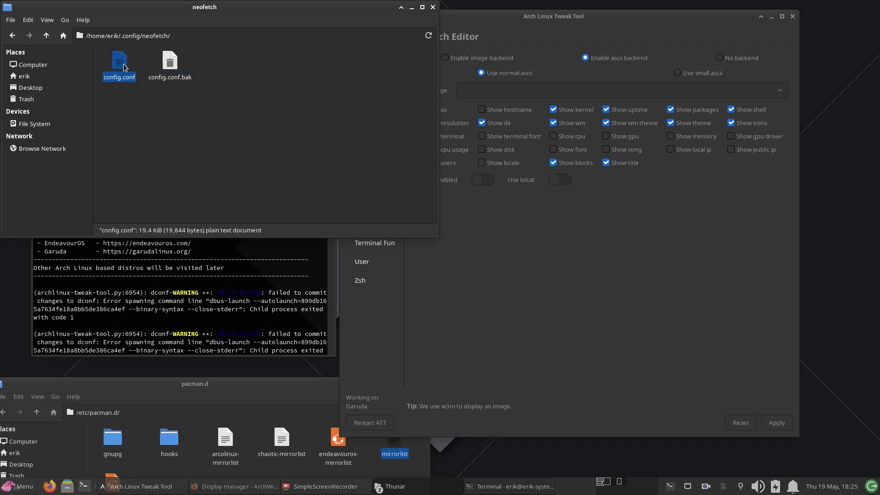
pyautogui.click(168, 64)
# Open the neofetch config.conf in Sublime Text and look through its info lines and settings
pyautogui.click(119, 67)
pyautogui.rightClick(119, 67)
pyautogui.moveTo(193, 85)
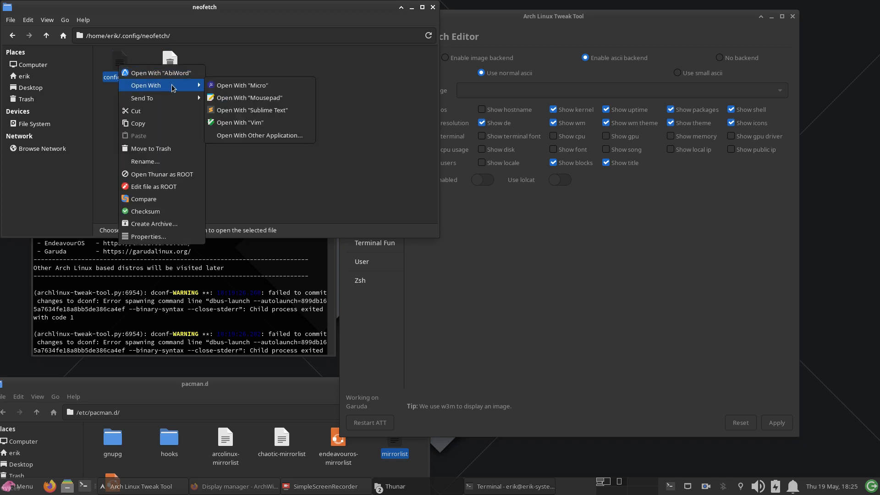
pyautogui.click(268, 110)
pyautogui.scroll(-4, 406, 243)
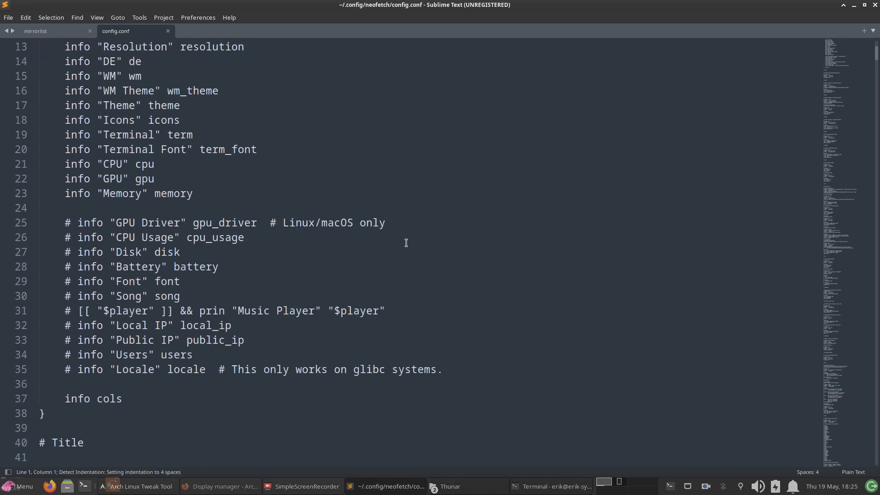
pyautogui.scroll(4, 406, 242)
pyautogui.scroll(-12, 406, 243)
pyautogui.scroll(-20, 406, 243)
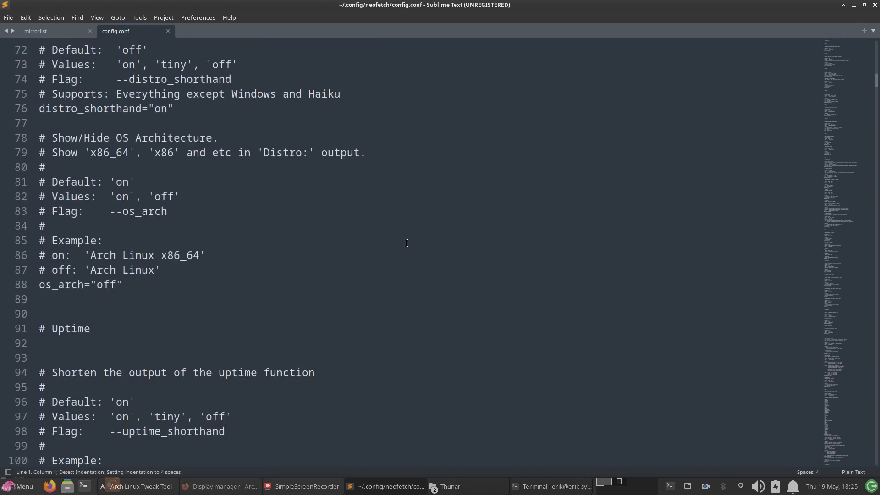
pyautogui.scroll(20, 406, 243)
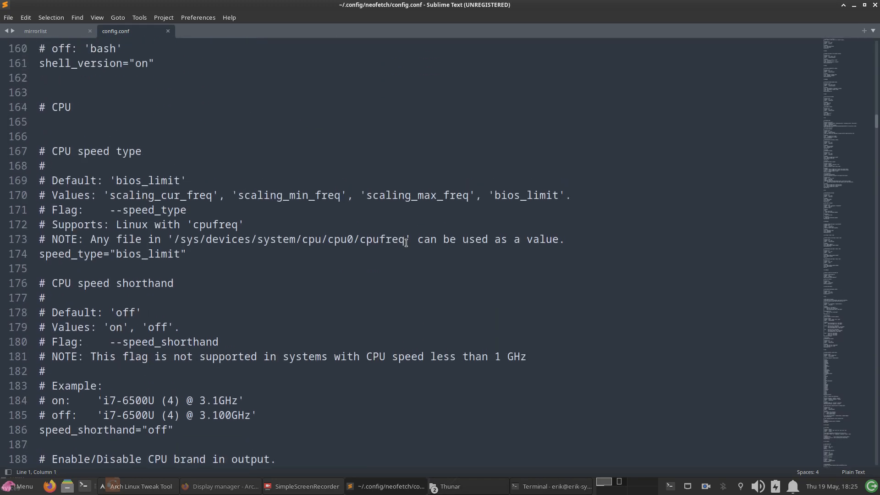
pyautogui.scroll(-12, 406, 243)
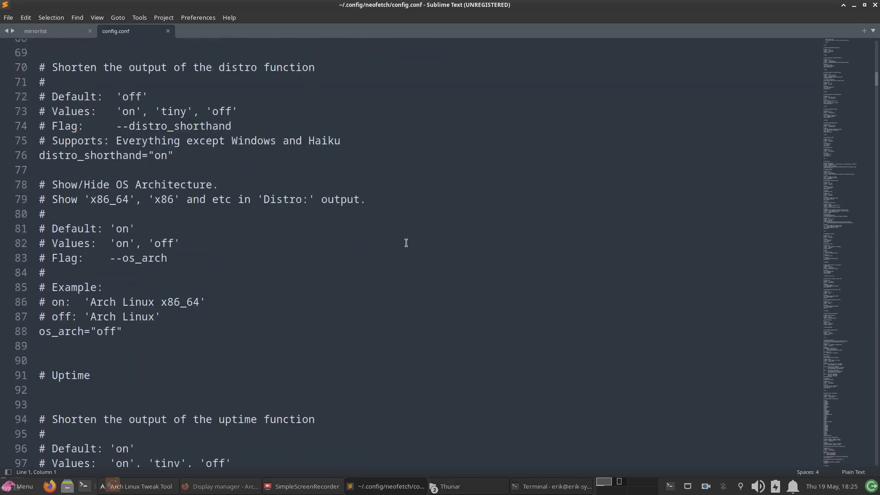
# Return to the info lines at the start of the neofetch config.conf and minimize Sublime Text
pyautogui.scroll(20, 406, 243)
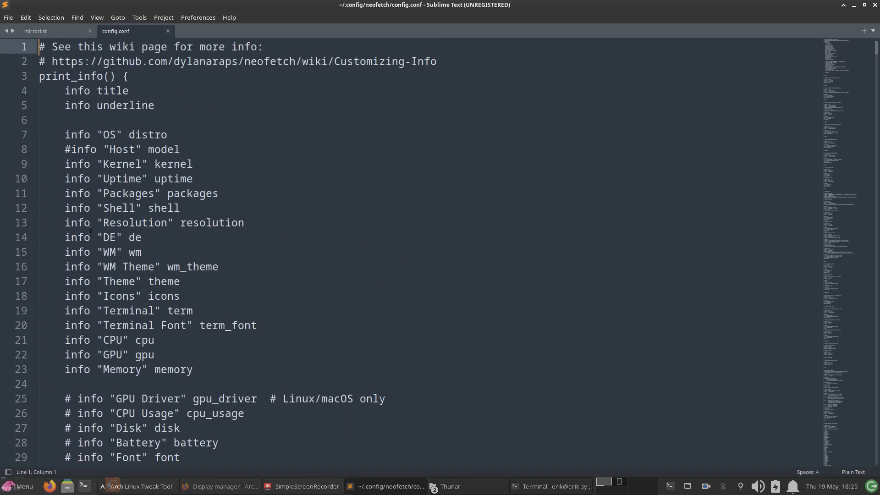
pyautogui.click(66, 222)
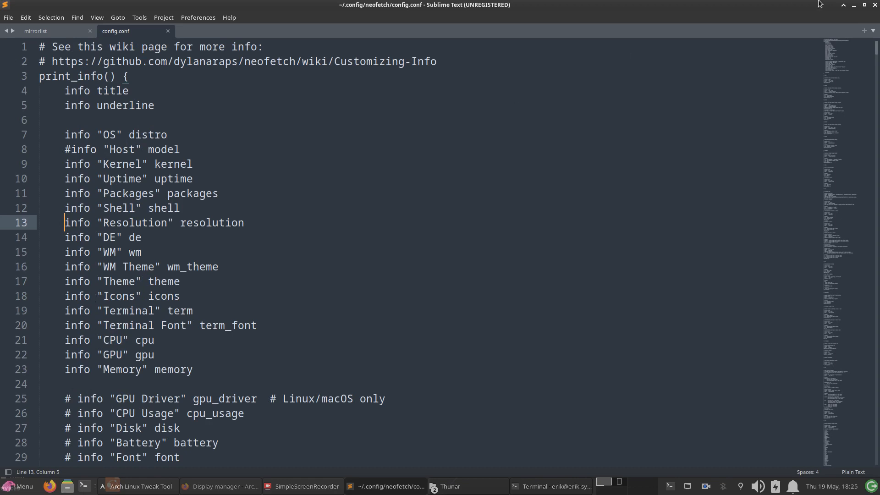
pyautogui.click(853, 8)
# Open a terminal in the neofetch folder, check file ownership with ls -al, and close both the terminal and the folder window
pyautogui.rightClick(242, 141)
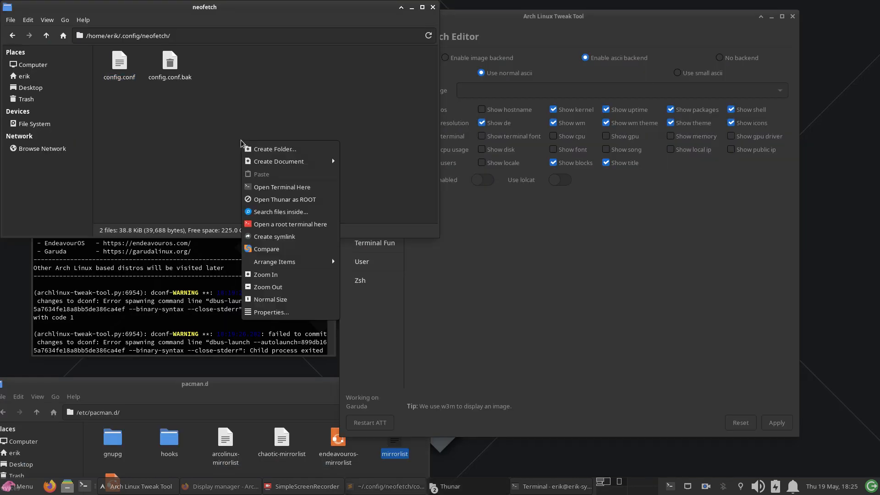
pyautogui.click(282, 187)
pyautogui.write('l')
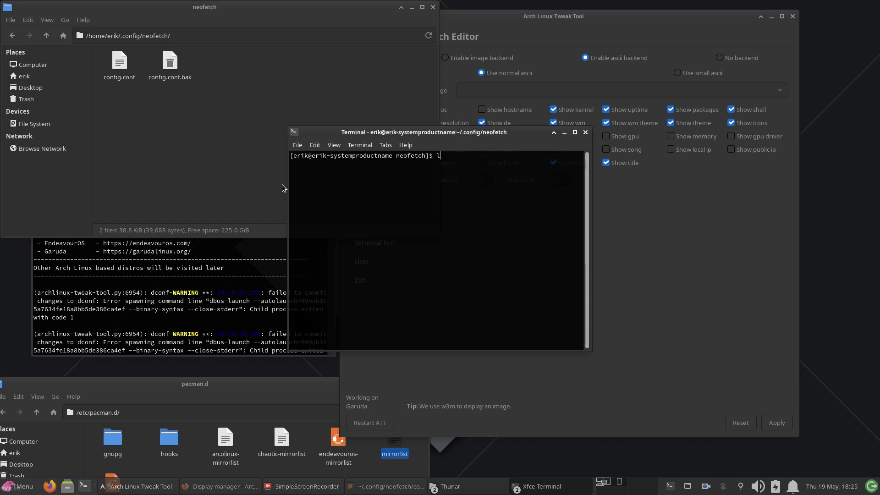
pyautogui.write('s -al')
pyautogui.press('Return')
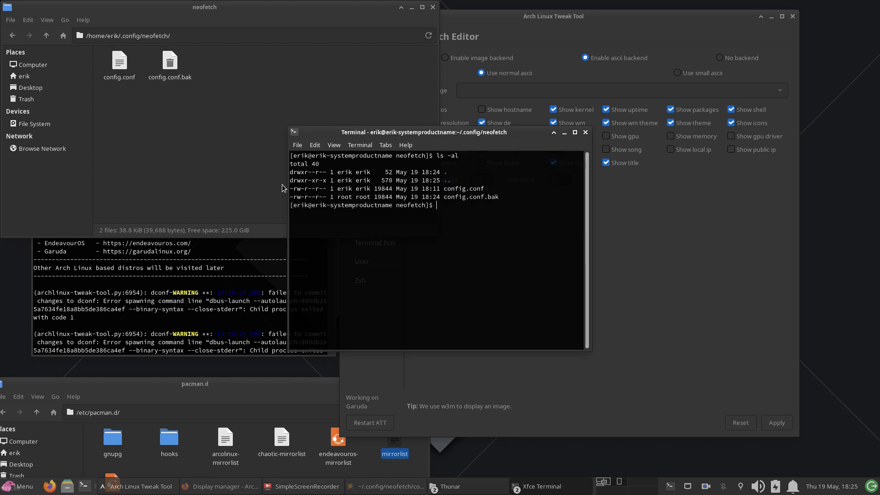
pyautogui.moveTo(519, 198); pyautogui.dragTo(335, 198)
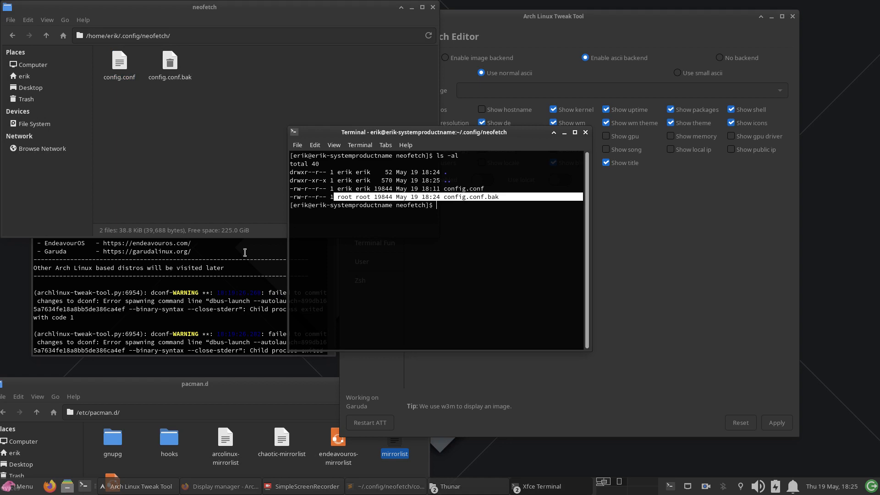
pyautogui.click(585, 132)
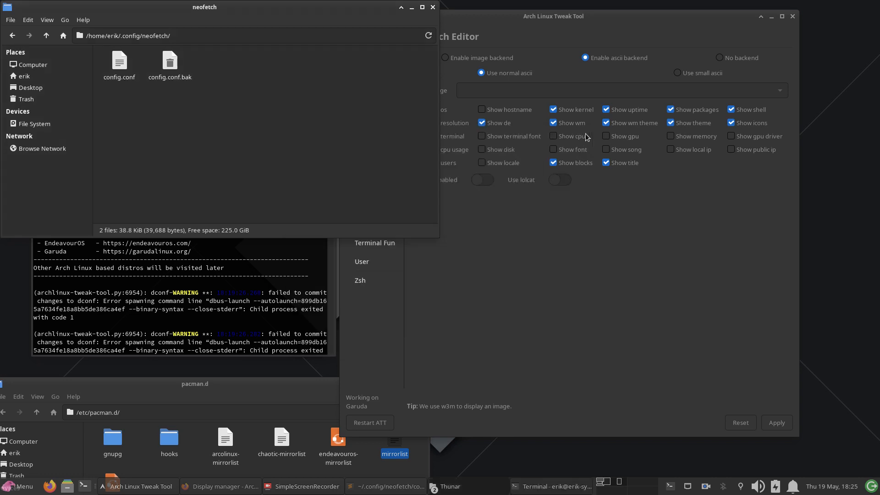
pyautogui.click(433, 7)
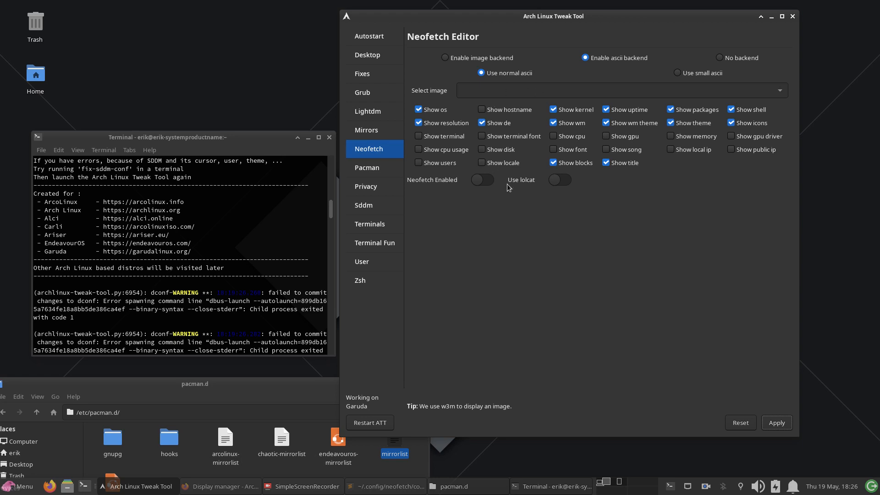
# Look over the repository switches on the Pacman page and the options on the Privacy page
pyautogui.click(379, 169)
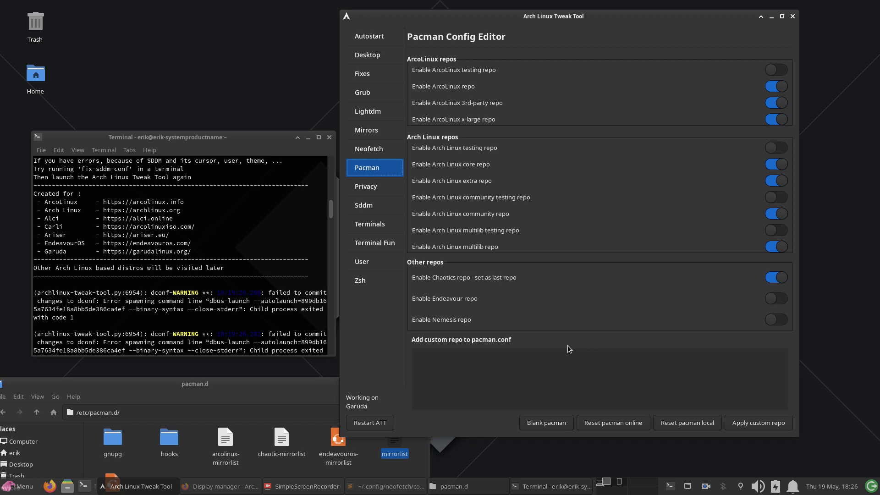
pyautogui.click(387, 187)
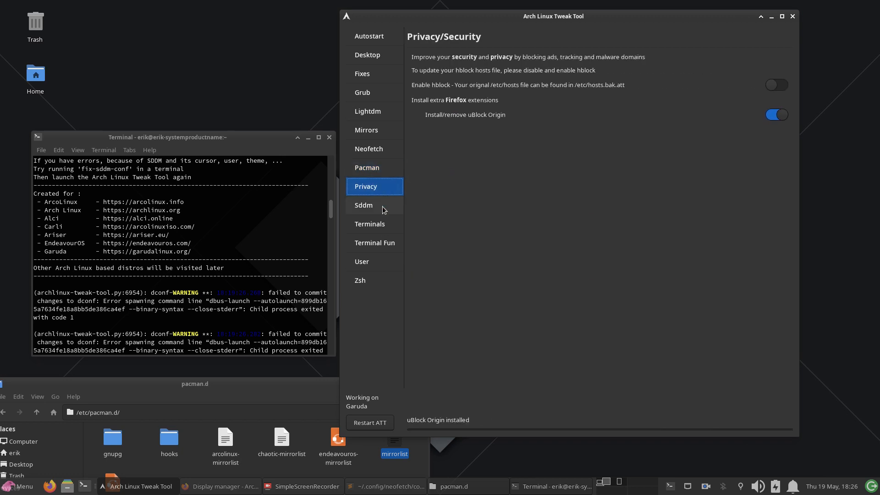
# Install and enable Sddm from its page, and reopen that page in the restarted tweak tool
pyautogui.click(384, 208)
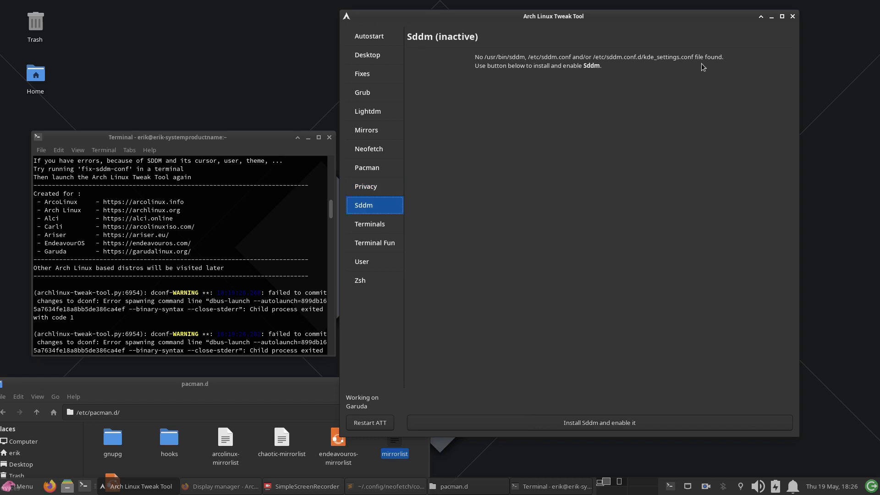
pyautogui.click(615, 423)
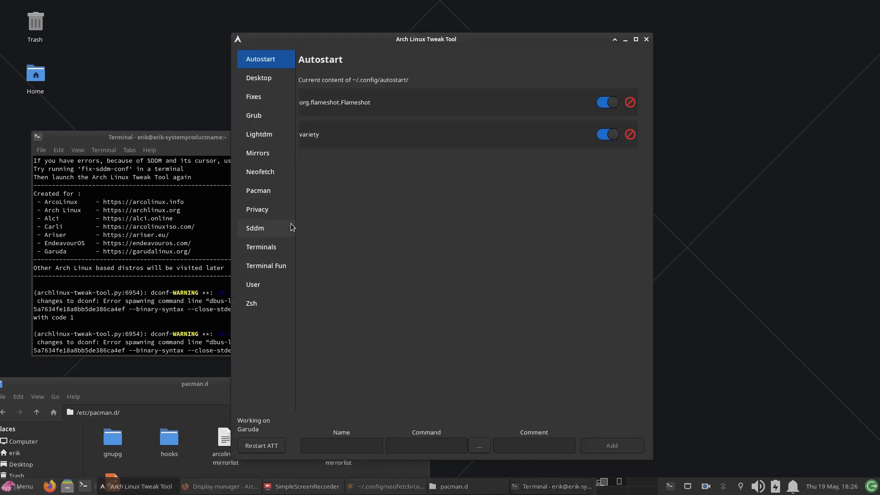
pyautogui.click(273, 230)
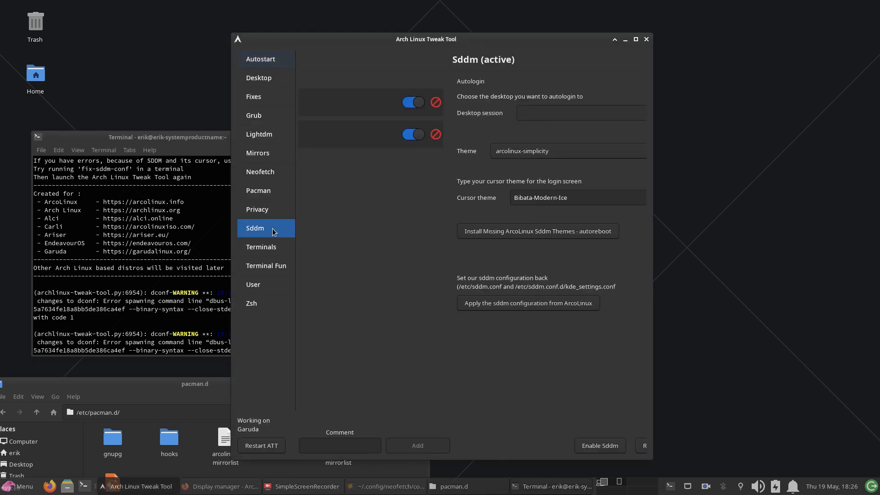
pyautogui.moveTo(470, 40); pyautogui.dragTo(622, 24)
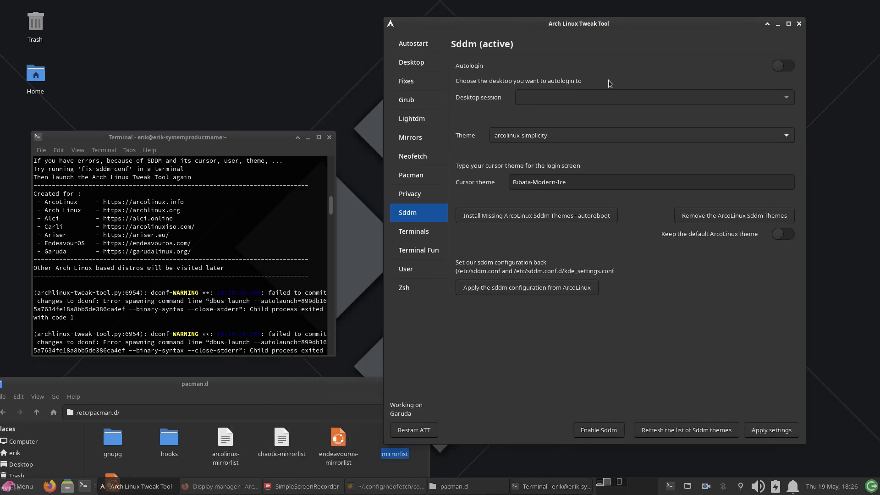
# Turn on Sddm autologin with dusk as the desktop session and check the available login themes
pyautogui.click(783, 67)
pyautogui.click(622, 96)
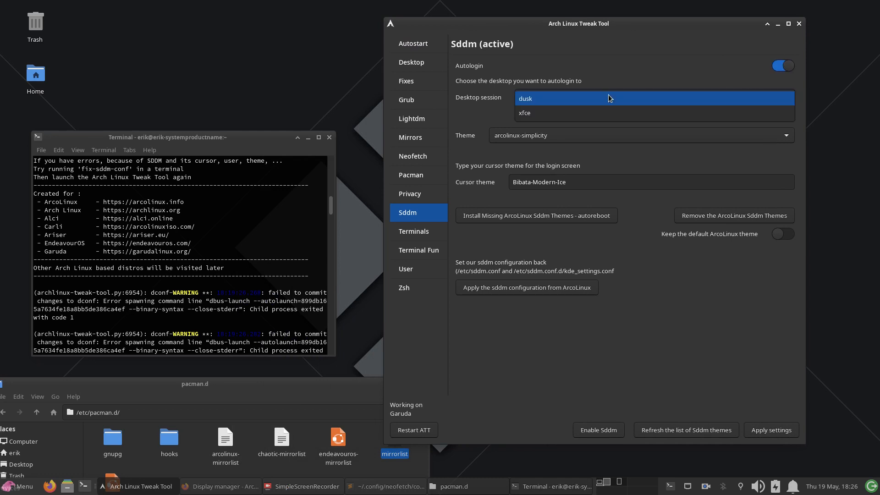
pyautogui.click(545, 98)
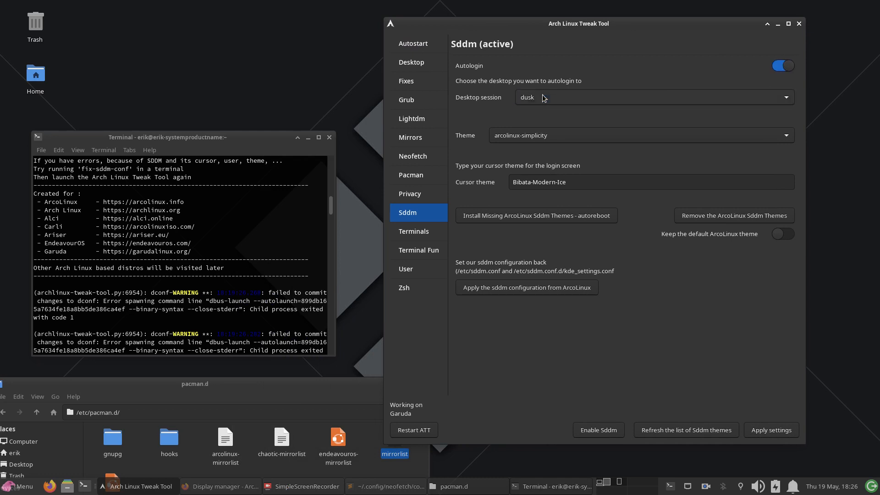
pyautogui.click(538, 140)
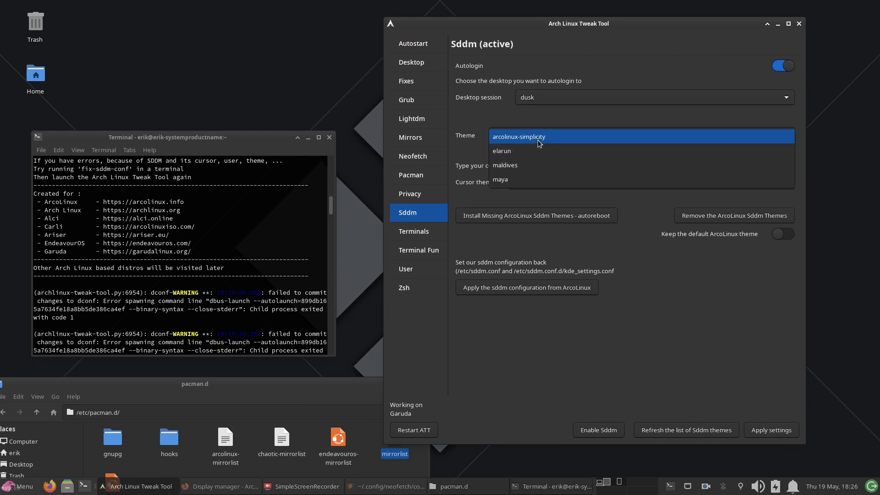
# Install the missing ArcoLinux Sddm themes and select arcolinux-futuristic as the login theme
pyautogui.click(562, 219)
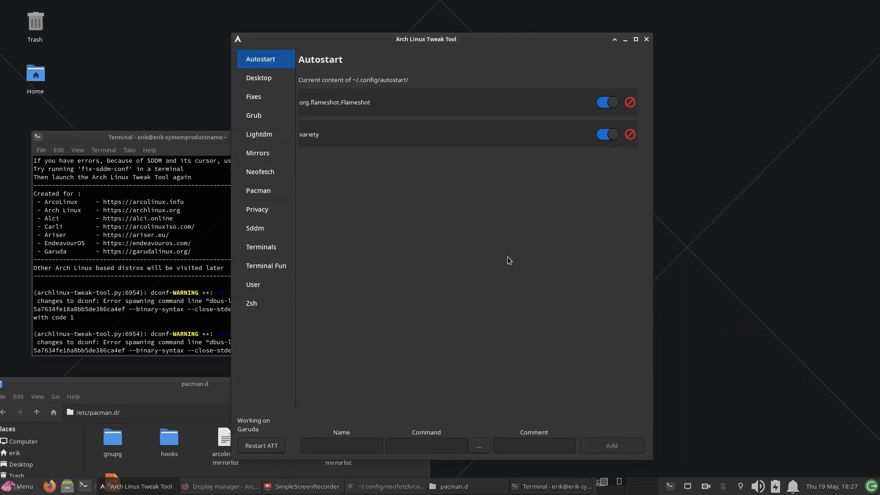
pyautogui.click(274, 229)
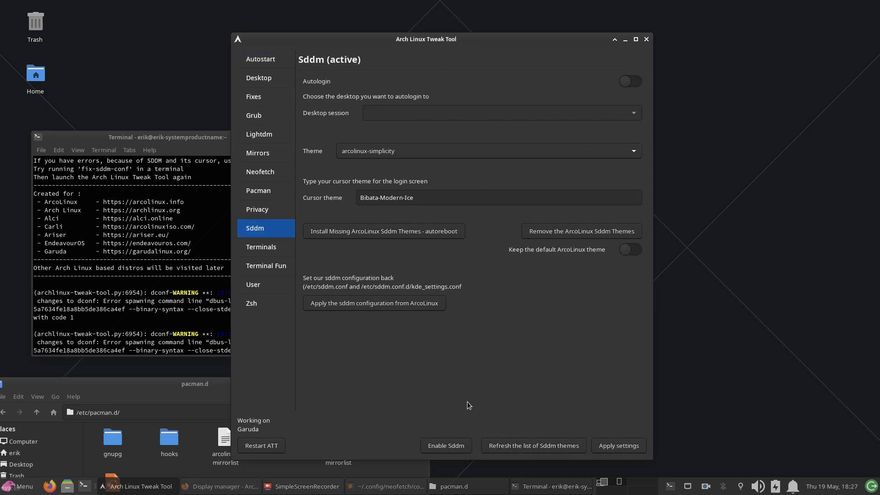
pyautogui.click(394, 151)
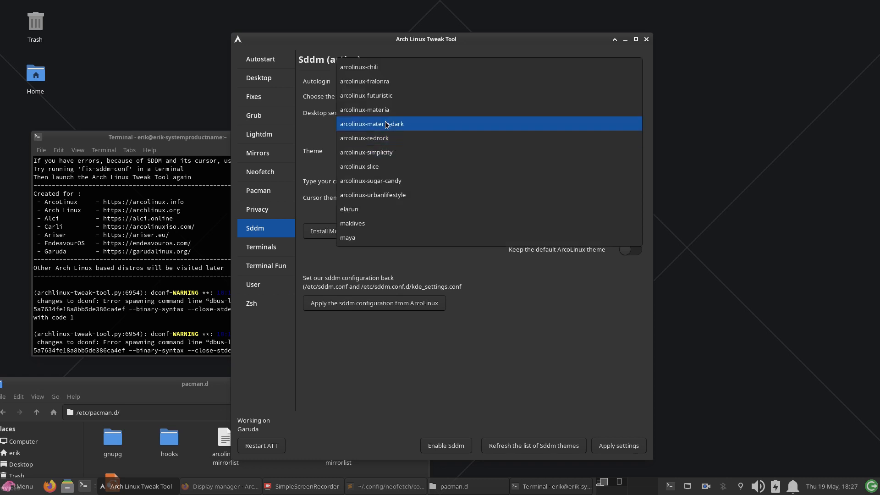
pyautogui.click(387, 96)
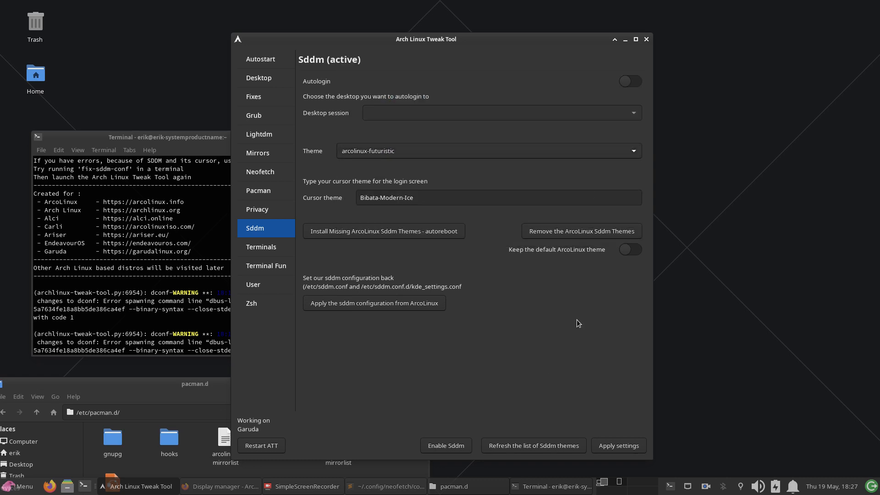
# Enable autologin into the dusk session, keep the arcolinux-futuristic theme, and apply the Sddm settings
pyautogui.click(510, 110)
pyautogui.click(423, 115)
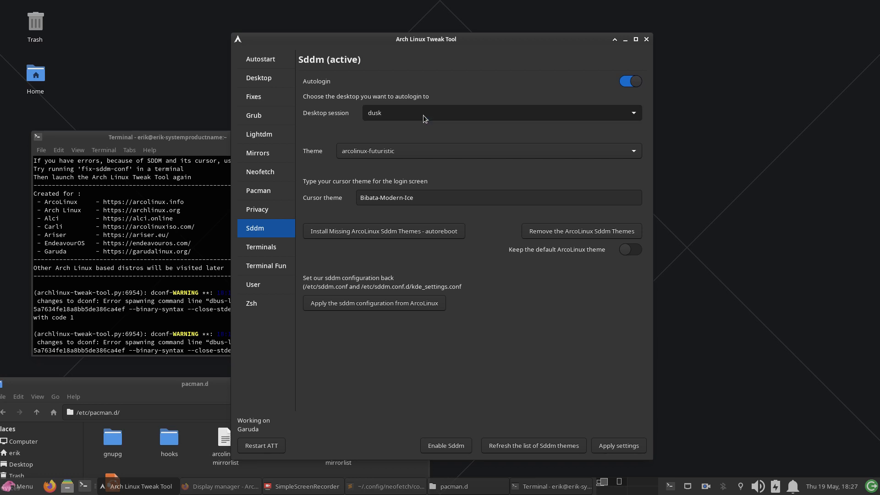
pyautogui.click(361, 151)
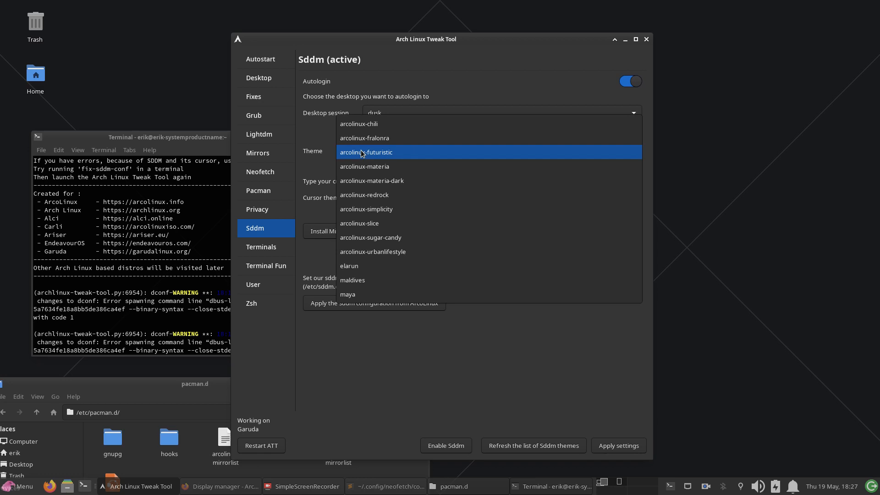
pyautogui.click(324, 149)
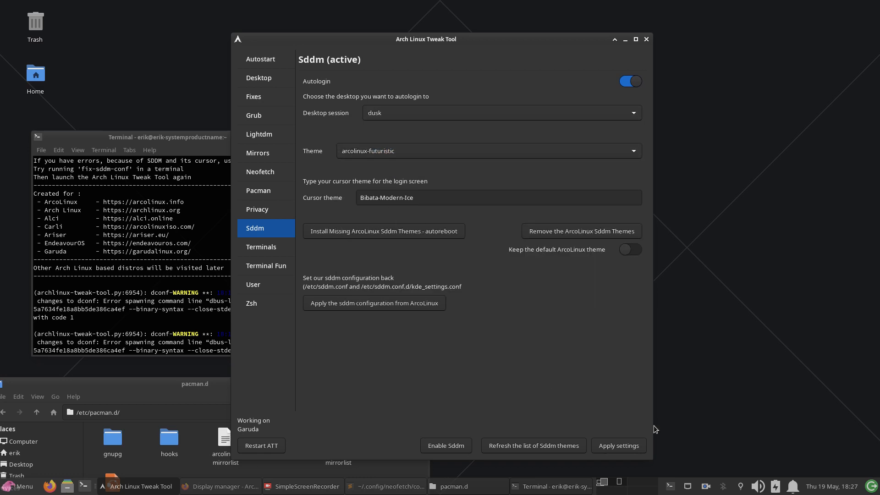
pyautogui.click(637, 446)
# Install the Alacritty themes from the Terminals page and move the tweak tool window aside
pyautogui.click(269, 253)
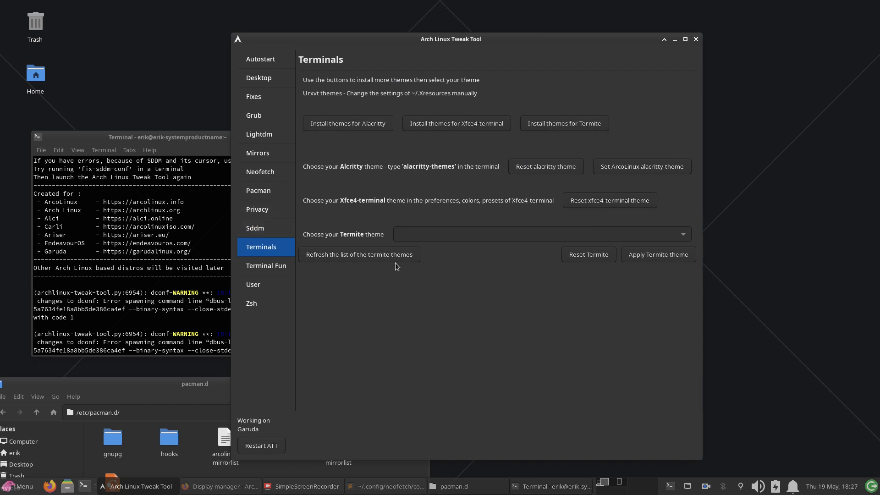
pyautogui.click(356, 122)
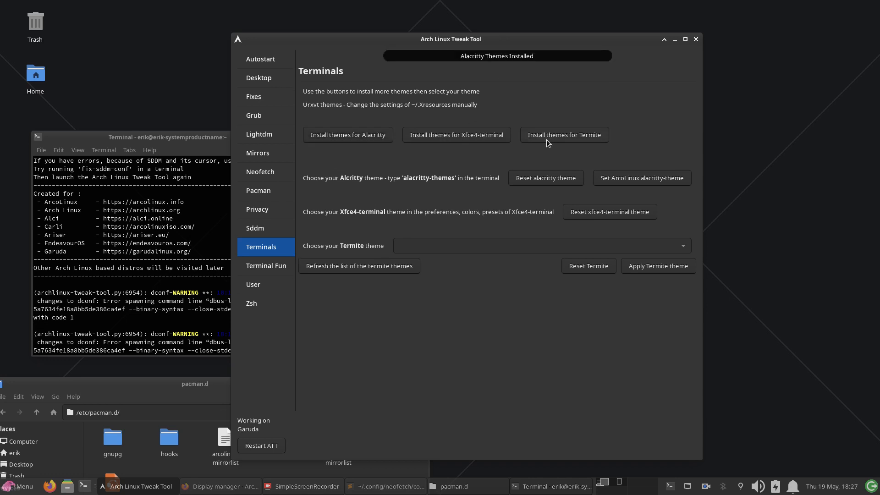
pyautogui.moveTo(498, 39); pyautogui.dragTo(625, 22)
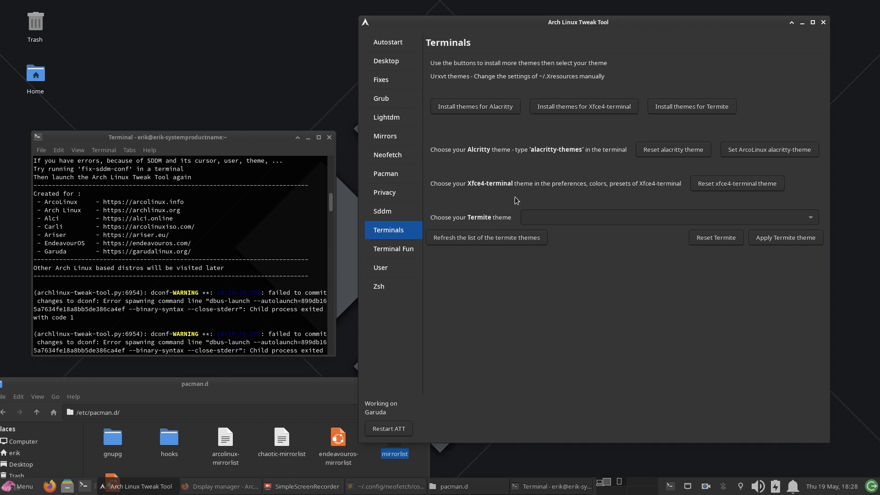
pyautogui.click(186, 98)
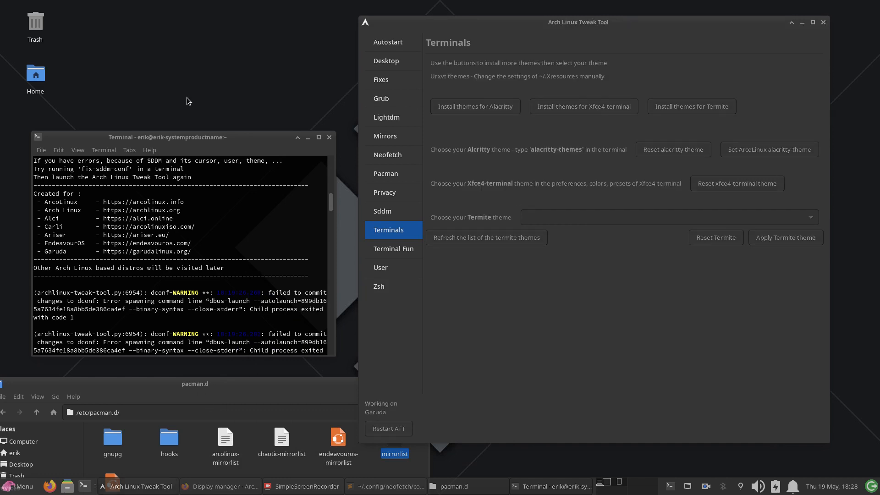
# Open two Xfce Terminal windows, place them apart on the desktop, and run neofetch in the second one
pyautogui.click(83, 487)
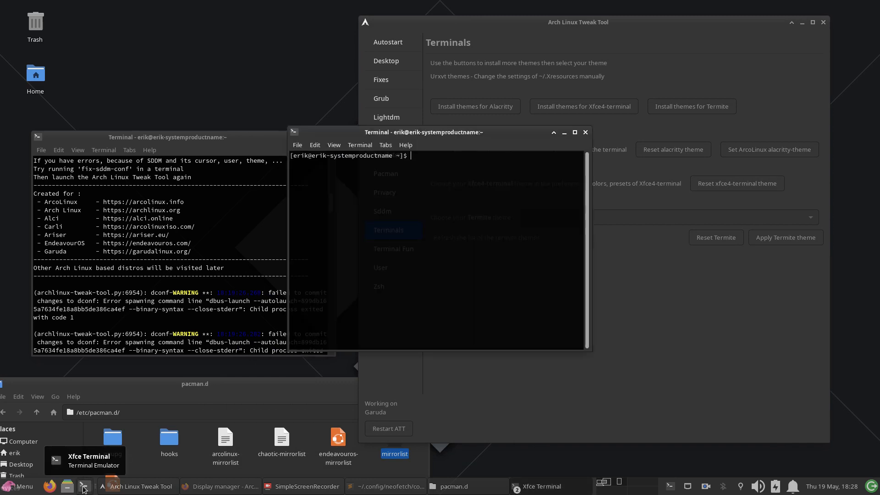
pyautogui.click(574, 132)
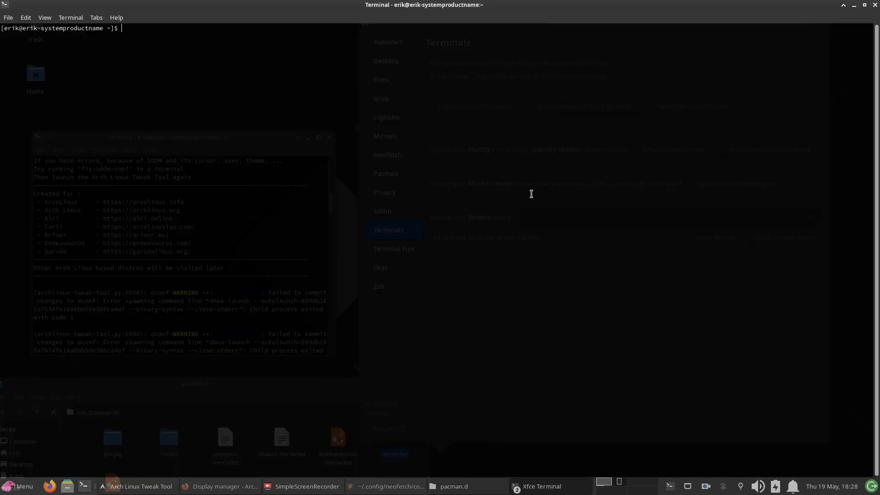
pyautogui.click(864, 4)
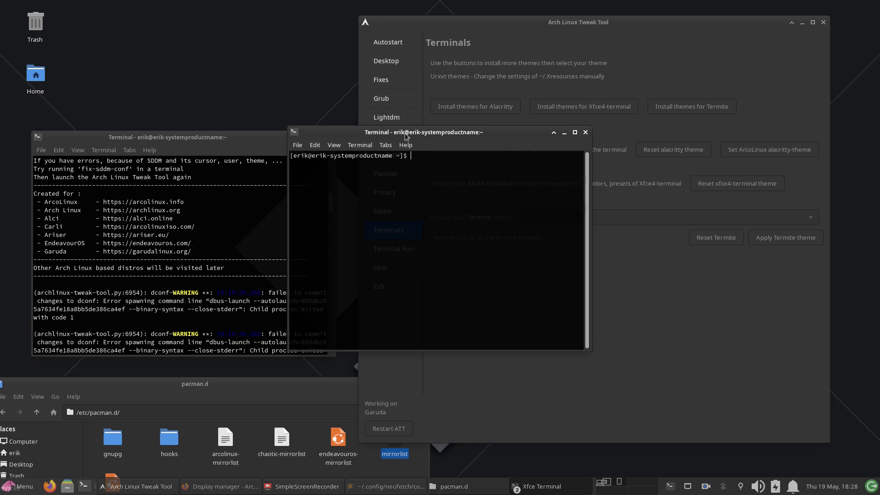
pyautogui.moveTo(405, 134); pyautogui.dragTo(220, 54)
pyautogui.click(84, 486)
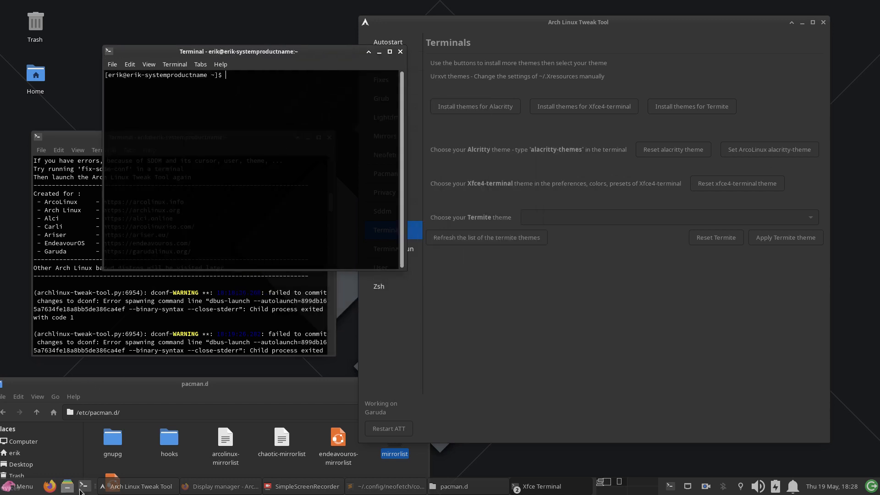
pyautogui.moveTo(402, 136); pyautogui.dragTo(613, 182)
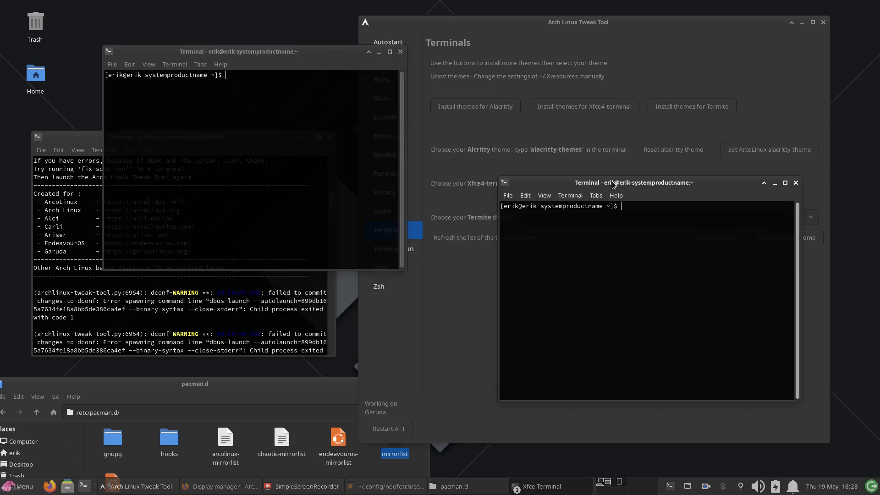
pyautogui.write('neofetch')
pyautogui.press('Return')
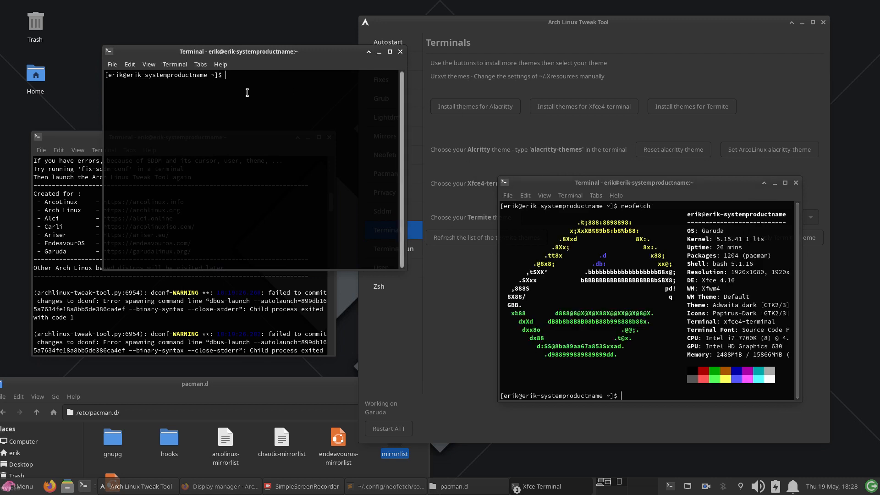
# Start alacritty-themes in the empty Xfce Terminal and move the theme selection to Argonaut
pyautogui.write('alacritty-themes')
pyautogui.press('Return')
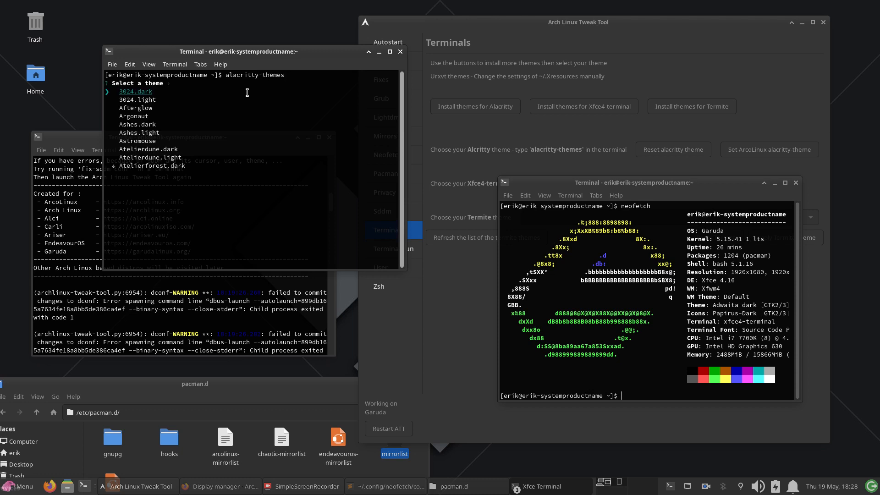
pyautogui.press('Down')
pyautogui.press('Down')
pyautogui.press('Down')
# Close the terminal showing neofetch, then open an Alacritty window and place it over the tweak tool, beside the theme list
pyautogui.moveTo(724, 313); pyautogui.dragTo(640, 330)
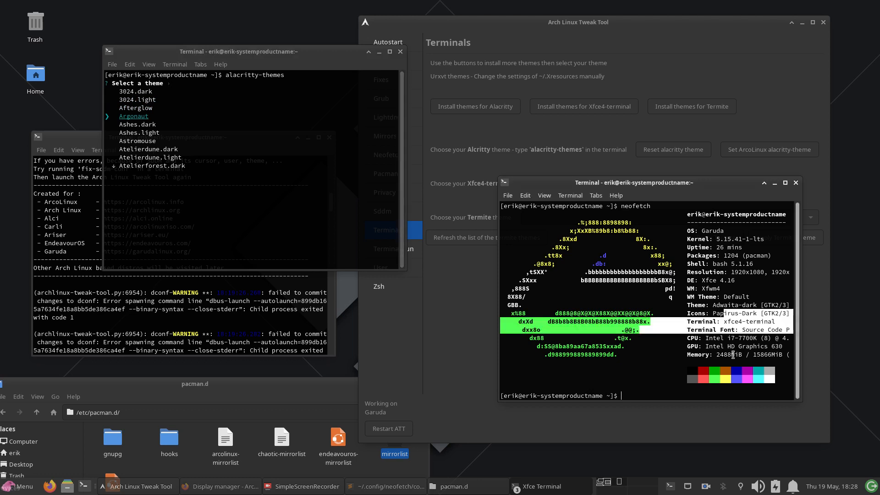
pyautogui.click(796, 183)
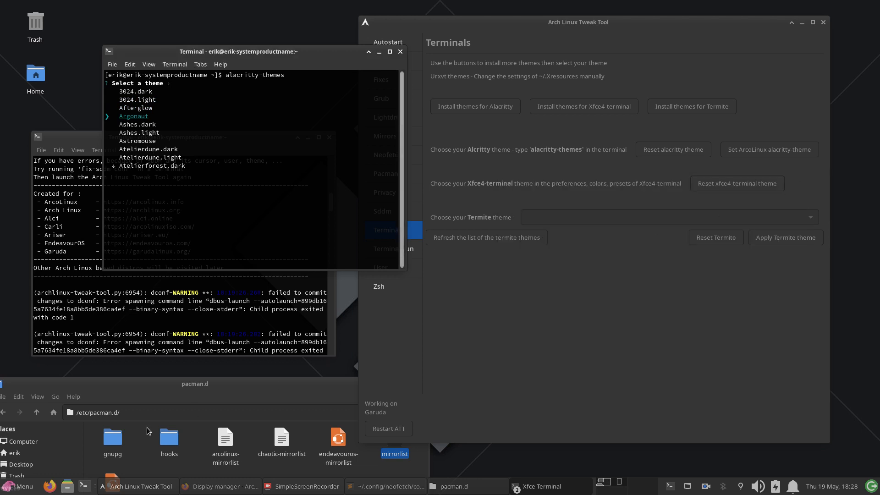
pyautogui.click(9, 488)
pyautogui.write('alac')
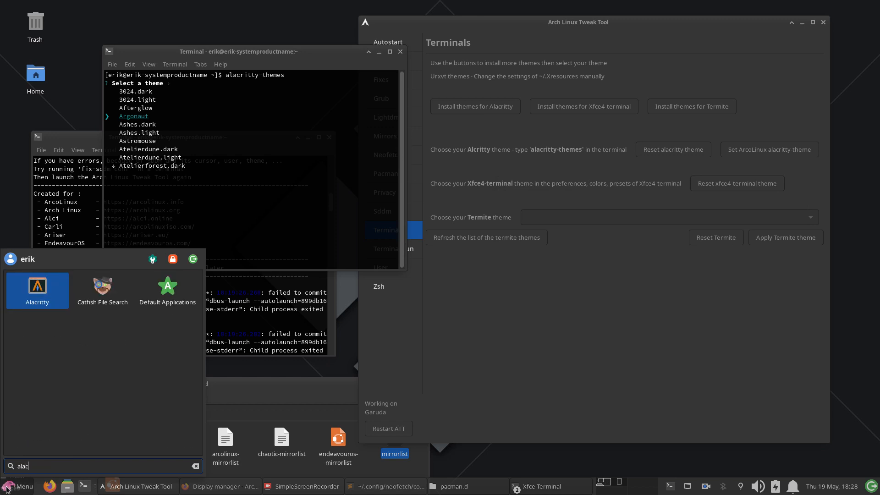
pyautogui.press('Return')
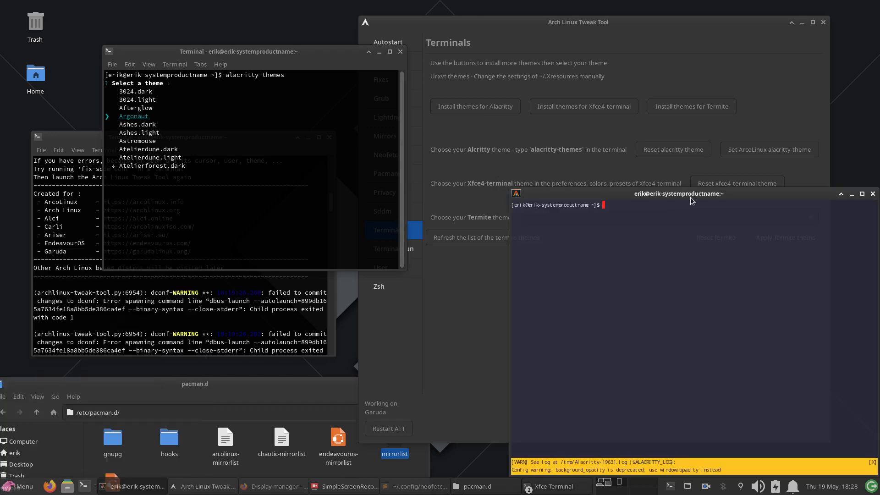
pyautogui.moveTo(693, 201); pyautogui.dragTo(658, 112)
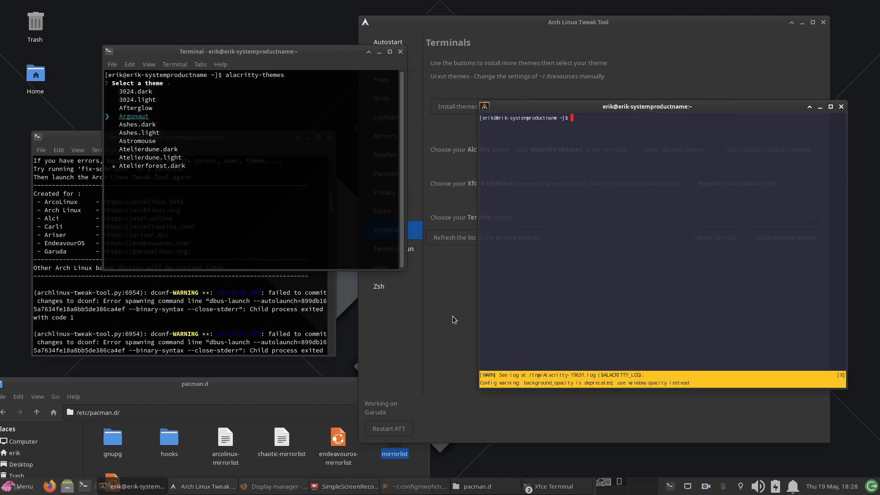
# Preview the Alacritty themes from Argonaut down to Atelierlakeside.light and run neofetch in the Alacritty window
pyautogui.click(232, 57)
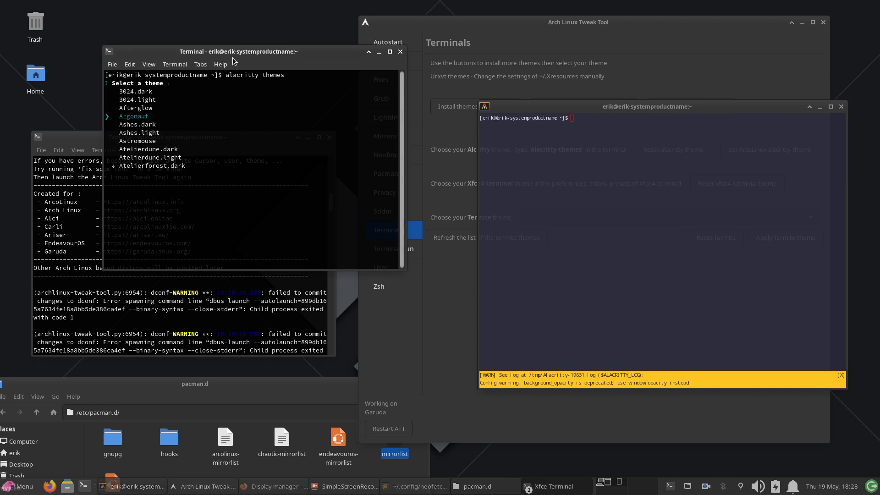
pyautogui.press('Down')
pyautogui.press('Down')
pyautogui.press('Down')
pyautogui.press('Down')
pyautogui.press('Down')
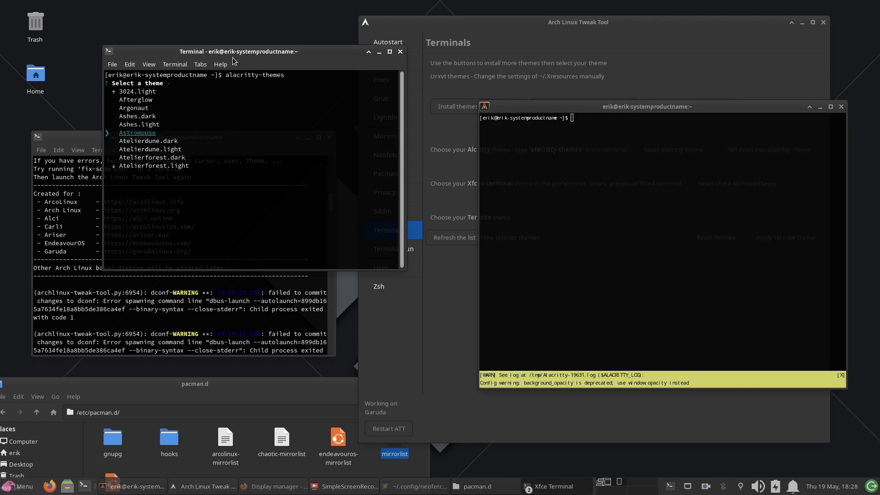
pyautogui.press('Down')
pyautogui.press('Down')
pyautogui.press('Down')
pyautogui.press('Down')
pyautogui.press('Down')
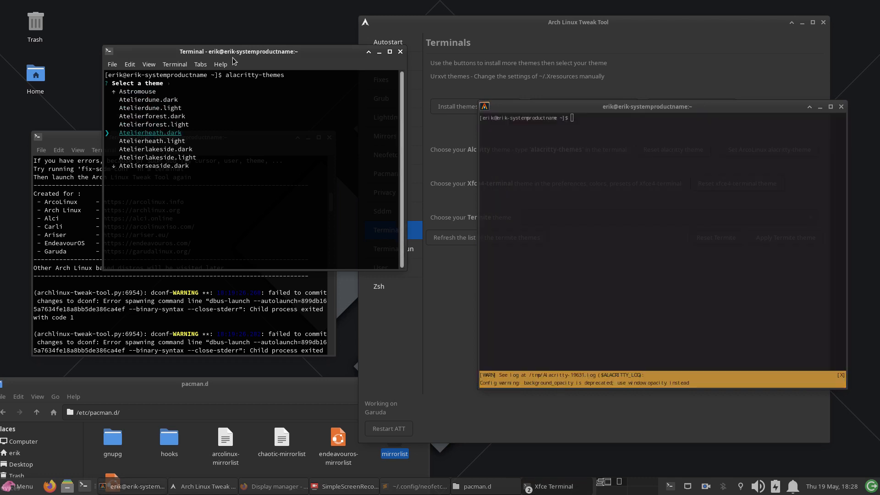
pyautogui.press('Down')
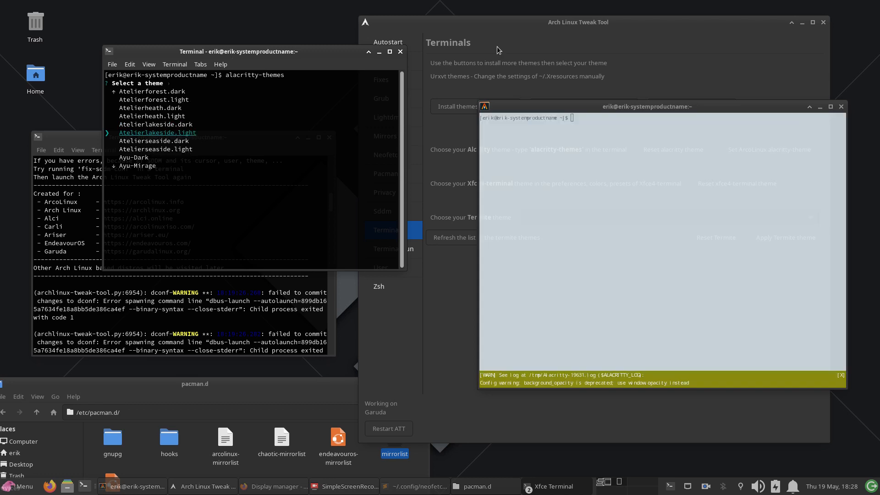
pyautogui.write('neofetch')
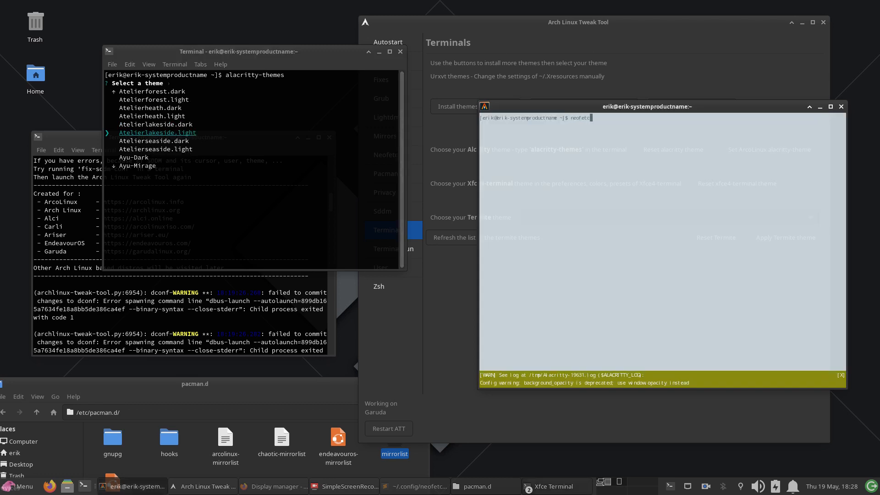
pyautogui.press('Return')
# Go through the remaining Alacritty themes in the list, previewing them against the neofetch output, and apply the Taerminal theme
pyautogui.click(208, 148)
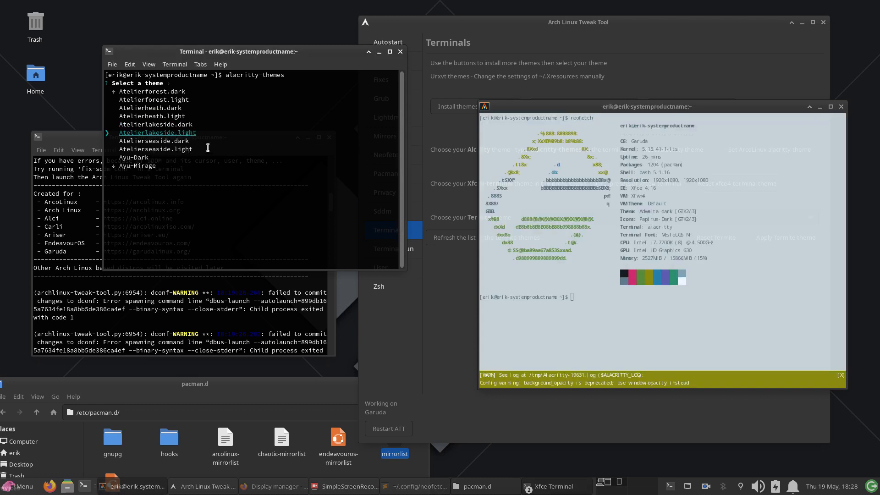
pyautogui.press('Down')
pyautogui.press('Down')
pyautogui.press('Down')
pyautogui.press('Down')
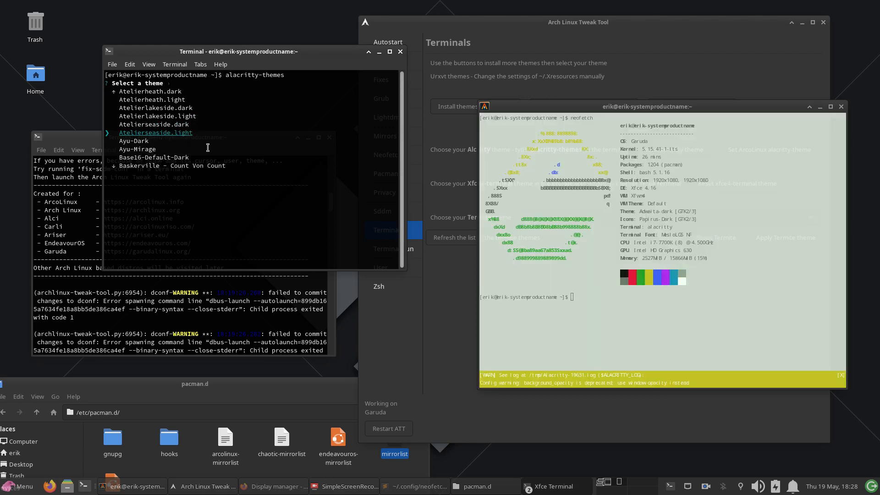
pyautogui.press('Down')
pyautogui.press('Down')
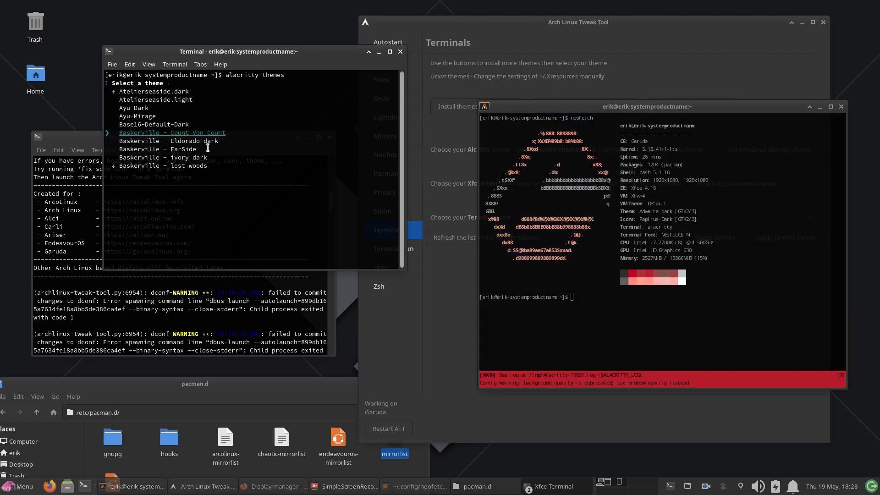
pyautogui.press('Down')
pyautogui.press('Down')
pyautogui.press('Down')
pyautogui.press('Down')
pyautogui.press('Down')
pyautogui.press('Down')
pyautogui.press('Down')
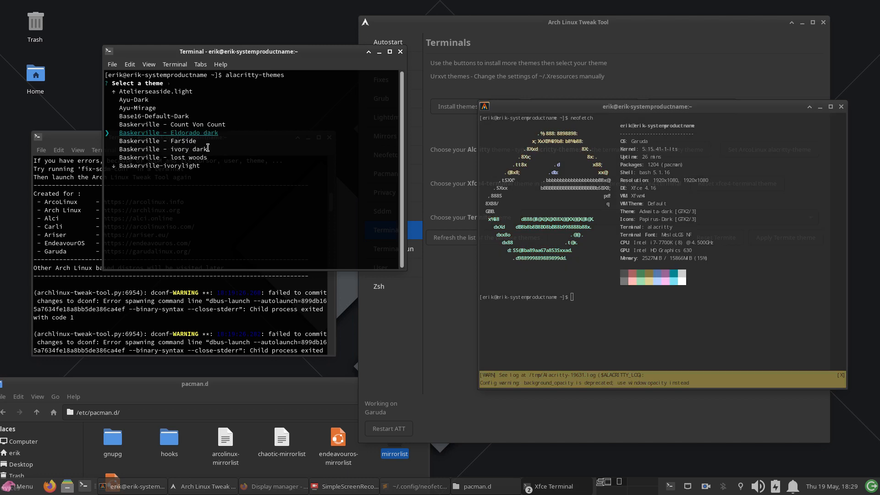
pyautogui.press('Down')
pyautogui.press('Down')
pyautogui.press('Down')
pyautogui.press('Down')
pyautogui.press('Down')
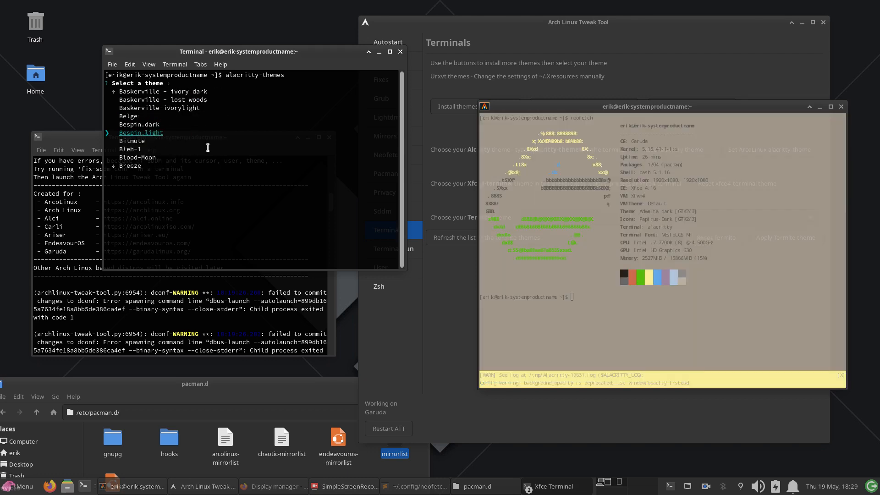
pyautogui.press('Down')
pyautogui.press('Down')
pyautogui.press('Down')
pyautogui.press('Down')
pyautogui.press('Down')
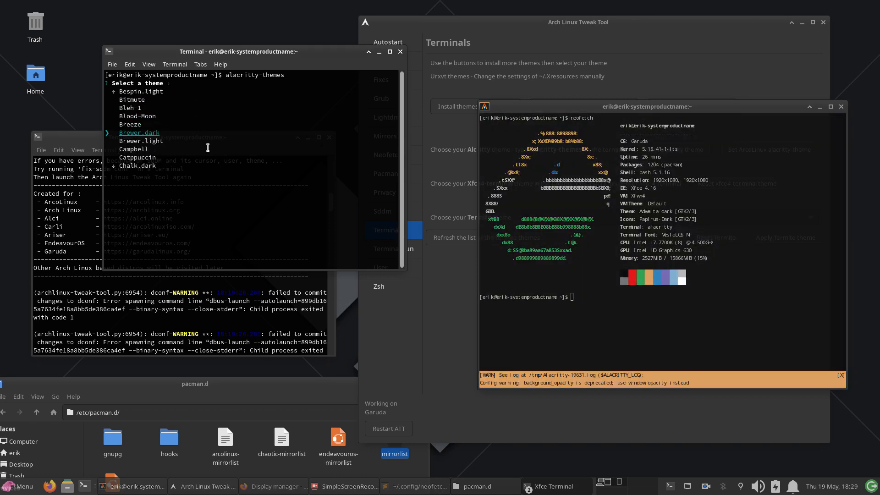
pyautogui.press('Down')
pyautogui.press('Down')
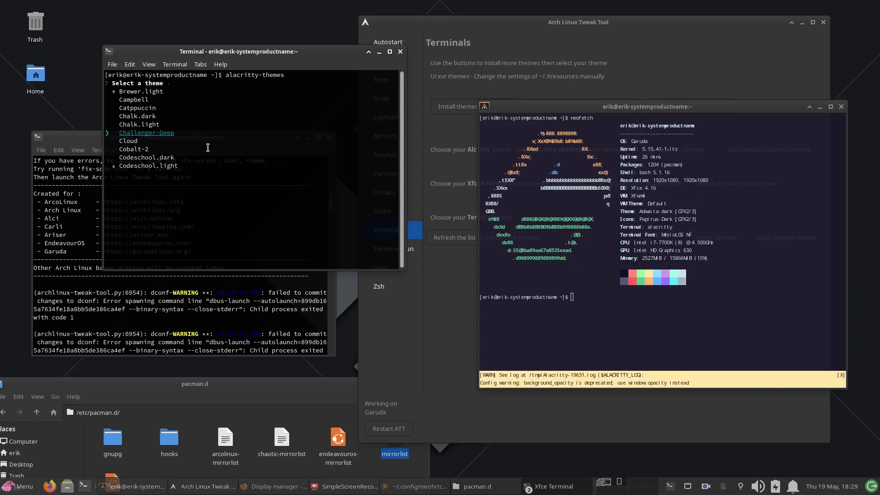
pyautogui.press('Down')
pyautogui.press('Down')
pyautogui.press('Down')
pyautogui.press('Down')
pyautogui.press('Down')
pyautogui.press('Down')
pyautogui.press('Down')
pyautogui.press('Down')
pyautogui.press('Down')
pyautogui.press('Down')
pyautogui.press('Down')
pyautogui.press('Down')
pyautogui.press('Down')
pyautogui.press('Down')
pyautogui.press('Down')
pyautogui.press('Down')
pyautogui.press('Down')
pyautogui.press('Down')
pyautogui.press('Down')
pyautogui.press('Down')
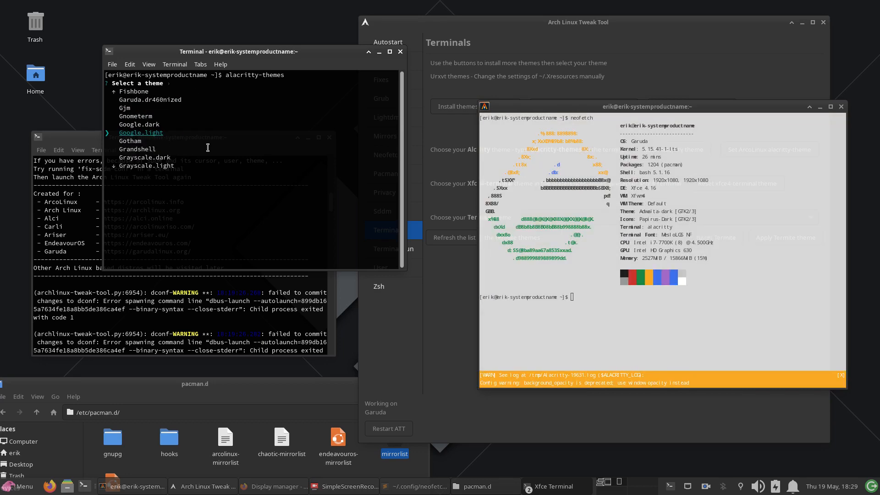
pyautogui.press('Down')
pyautogui.press('Down')
pyautogui.press('Down')
pyautogui.press('Down')
pyautogui.press('Down')
pyautogui.press('Down')
pyautogui.press('Down')
pyautogui.press('Down')
pyautogui.press('Down')
pyautogui.press('Down')
pyautogui.press('Down')
pyautogui.press('Down')
pyautogui.press('Down')
pyautogui.press('Down')
pyautogui.press('Down')
pyautogui.press('Down')
pyautogui.press('Down')
pyautogui.press('Down')
pyautogui.press('Down')
pyautogui.press('Down')
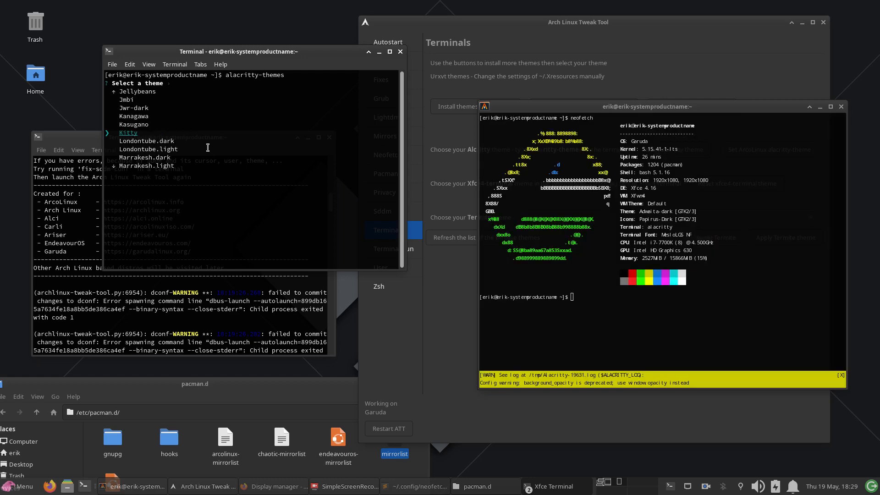
pyautogui.press('Down')
pyautogui.press('Down')
pyautogui.press('Down')
pyautogui.press('Down')
pyautogui.press('Down')
pyautogui.press('Down')
pyautogui.press('Down')
pyautogui.press('Down')
pyautogui.press('Down')
pyautogui.press('Down')
pyautogui.press('Down')
pyautogui.press('Down')
pyautogui.press('Down')
pyautogui.press('Down')
pyautogui.press('Down')
pyautogui.press('Down')
pyautogui.press('Down')
pyautogui.press('Down')
pyautogui.press('Down')
pyautogui.press('Down')
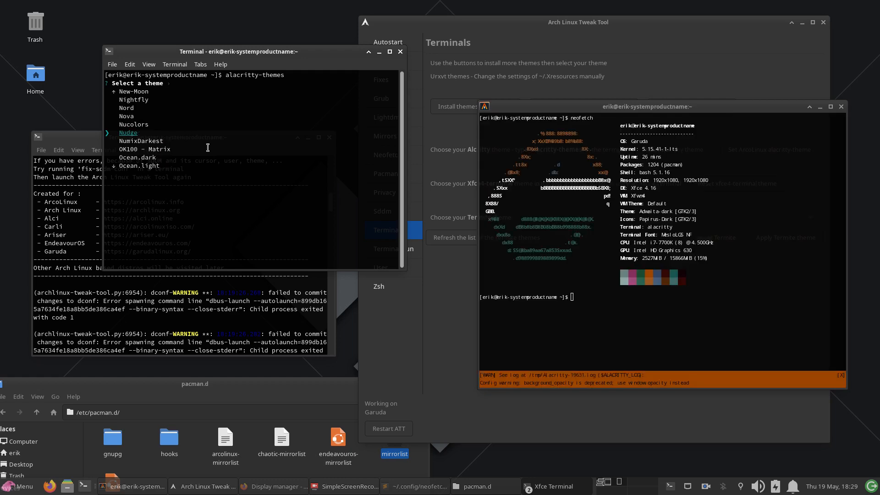
pyautogui.press('Down')
pyautogui.press('Down')
pyautogui.press('Down')
pyautogui.press('Down')
pyautogui.press('Down')
pyautogui.press('Down')
pyautogui.press('Down')
pyautogui.press('Down')
pyautogui.press('Down')
pyautogui.press('Down')
pyautogui.press('Down')
pyautogui.press('Down')
pyautogui.press('Down')
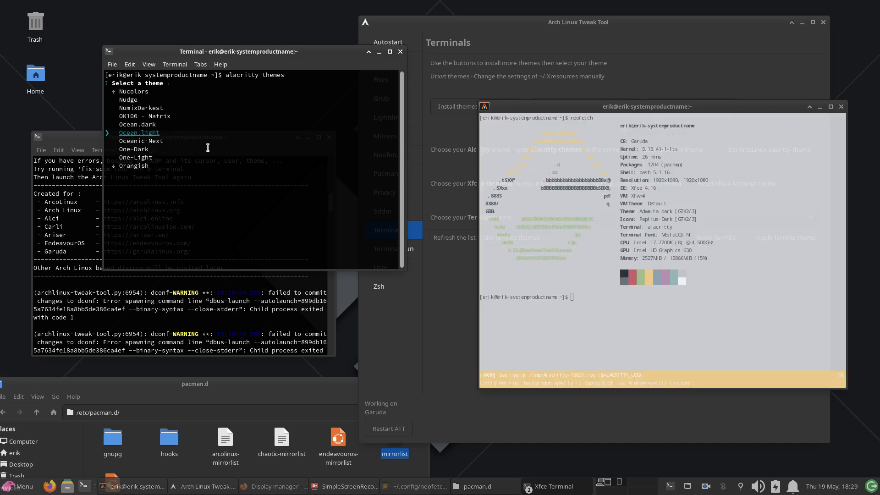
pyautogui.press('Down')
pyautogui.press('Down')
pyautogui.press('Down')
pyautogui.press('Down')
pyautogui.press('Down')
pyautogui.press('Down')
pyautogui.press('Down')
pyautogui.press('Down')
pyautogui.press('Down')
pyautogui.press('Down')
pyautogui.press('Down')
pyautogui.press('Down')
pyautogui.press('Down')
pyautogui.press('Down')
pyautogui.press('Down')
pyautogui.press('Down')
pyautogui.press('Down')
pyautogui.press('Down')
pyautogui.press('Down')
pyautogui.press('Down')
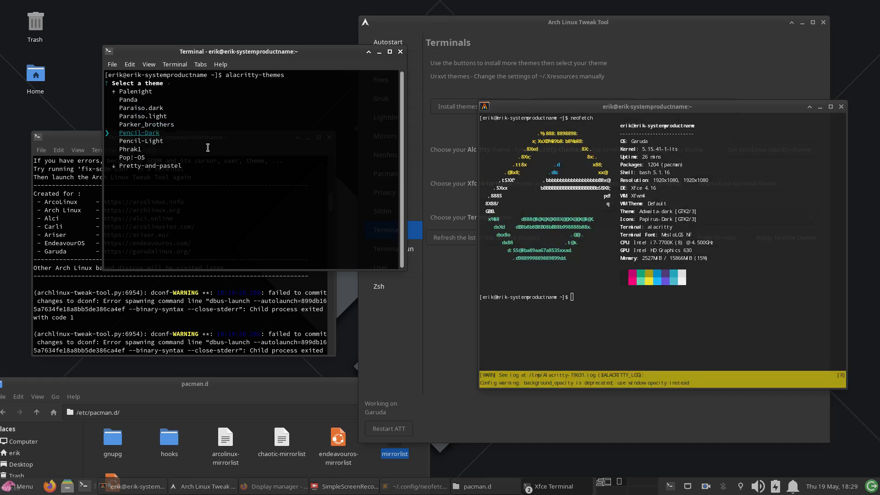
pyautogui.press('Down')
pyautogui.press('Down')
pyautogui.press('Down')
pyautogui.press('Down')
pyautogui.press('Down')
pyautogui.press('Down')
pyautogui.press('Down')
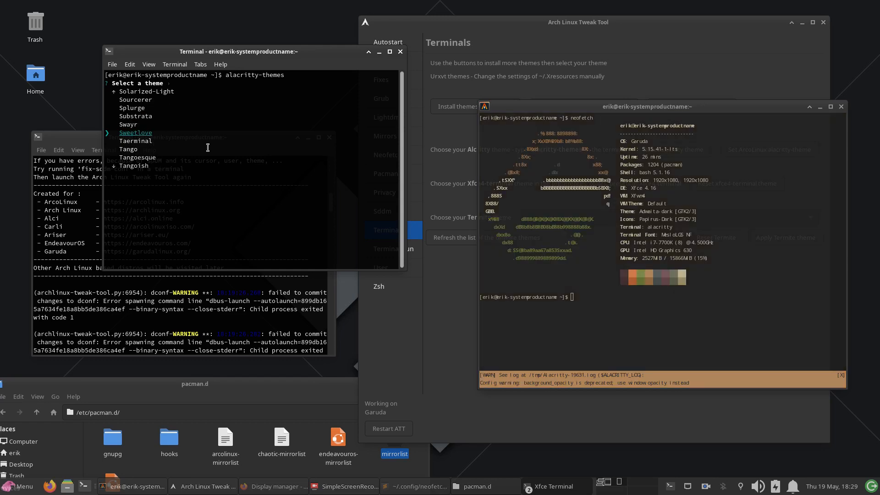
pyautogui.press('Down')
pyautogui.press('Return')
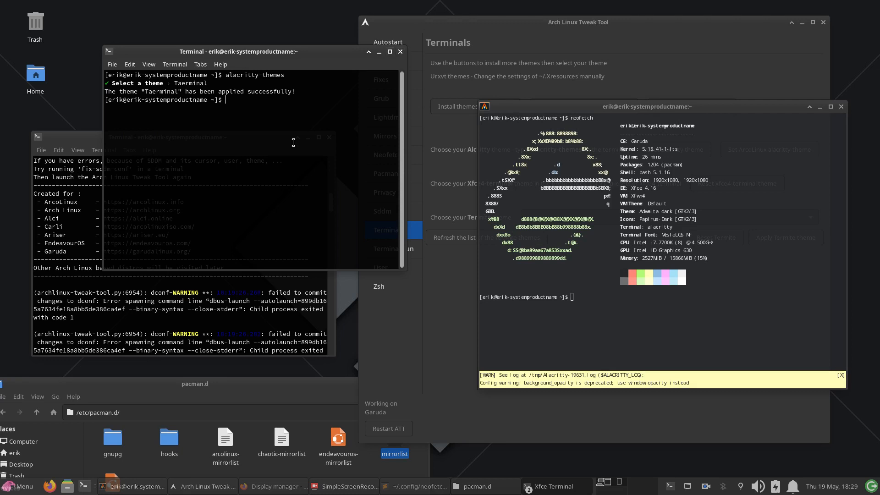
# Launch a second Alacritty window with the alacritty command and try to run neofetch in it
pyautogui.write('alacritty')
pyautogui.press('Return')
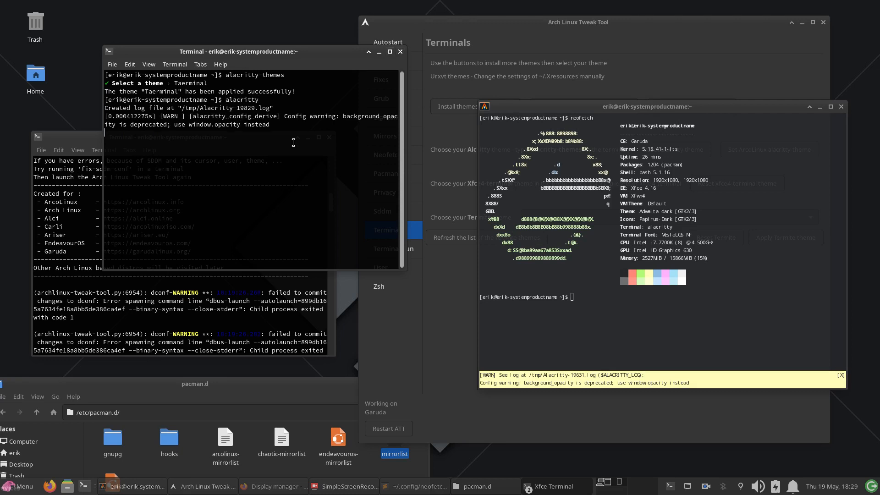
pyautogui.write('neof')
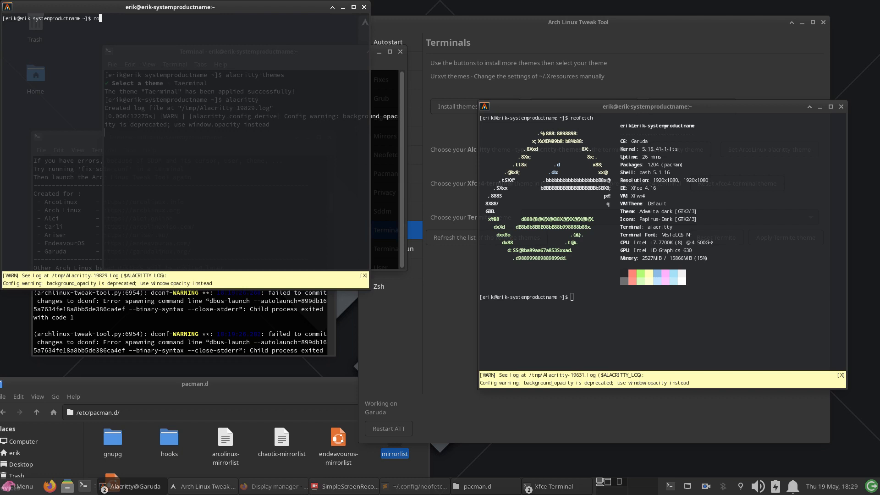
pyautogui.press('BackSpace')
pyautogui.press('BackSpace')
pyautogui.write('efetch')
pyautogui.press('Return')
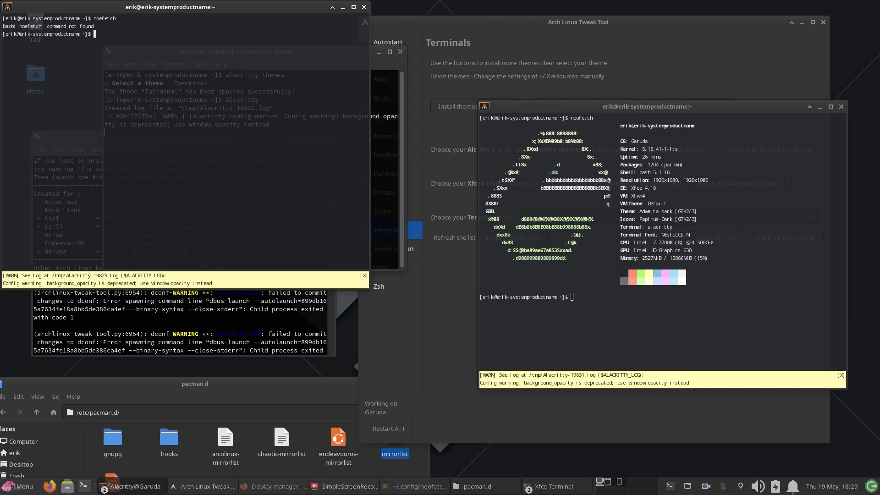
# Run neofetch in the second Alacritty window, close both Alacritty windows and return to the Arch Linux Tweak Tool
pyautogui.write('neofetch')
pyautogui.press('Return')
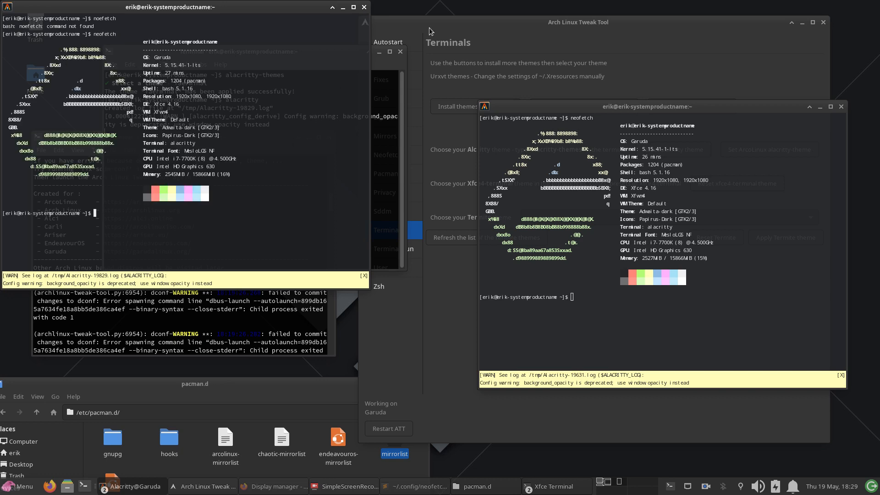
pyautogui.click(365, 7)
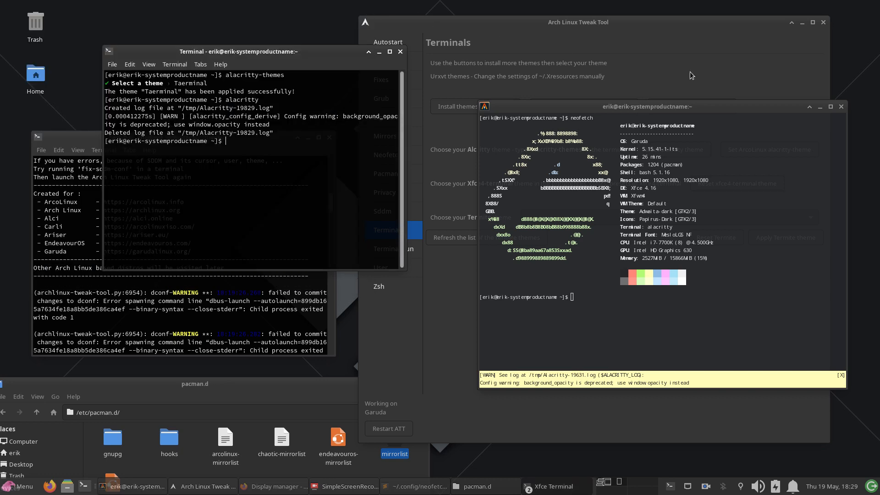
pyautogui.click(843, 106)
pyautogui.click(582, 316)
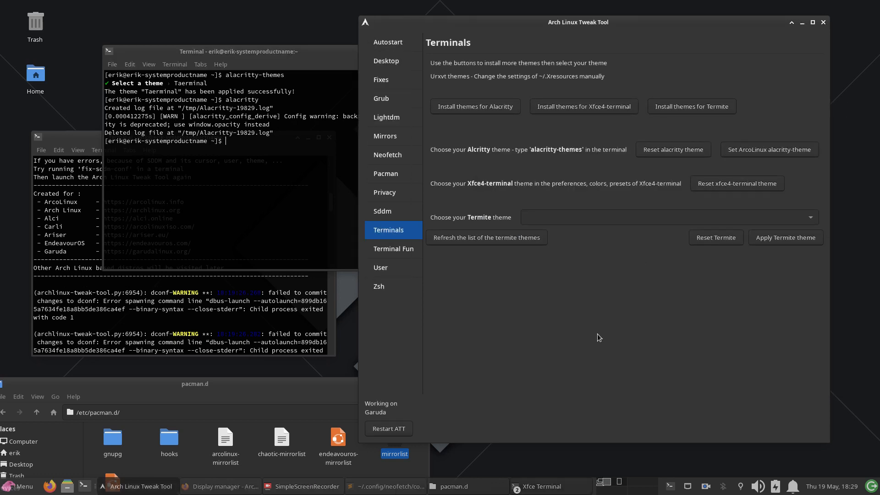
# Set the ArcoLinux alacritty-theme and check it with neofetch in a new Alacritty window
pyautogui.click(783, 153)
pyautogui.click(18, 487)
pyautogui.write('al')
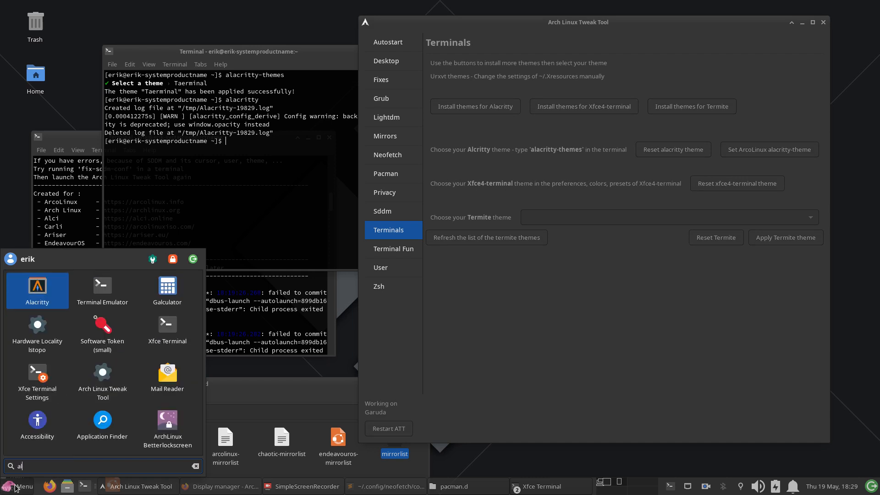
pyautogui.press('Return')
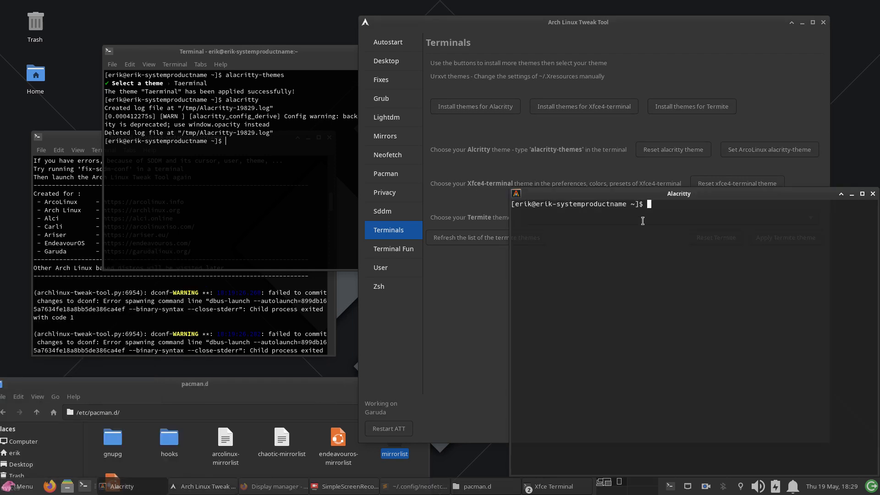
pyautogui.moveTo(655, 197); pyautogui.dragTo(538, 142)
pyautogui.write('neo')
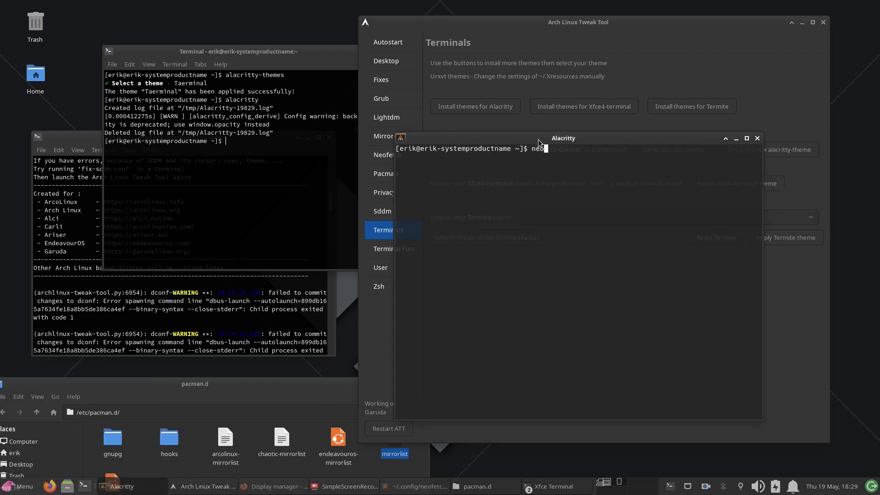
pyautogui.write('fetch')
pyautogui.press('Return')
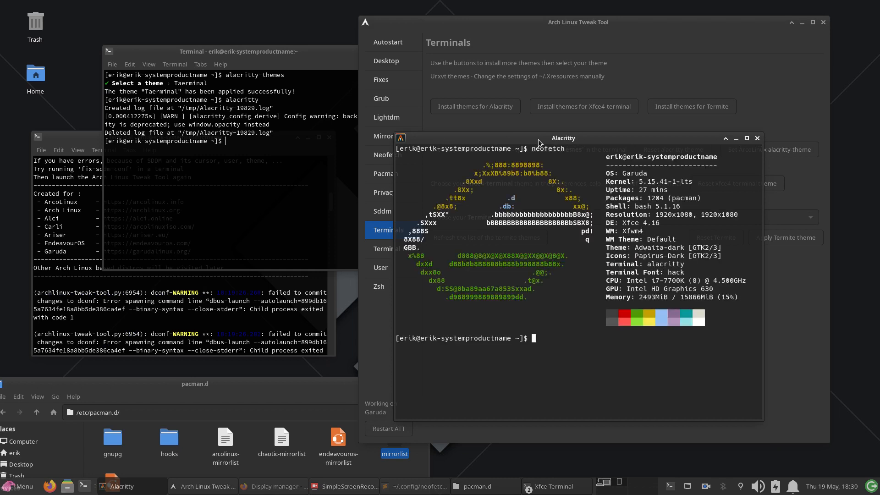
pyautogui.click(757, 138)
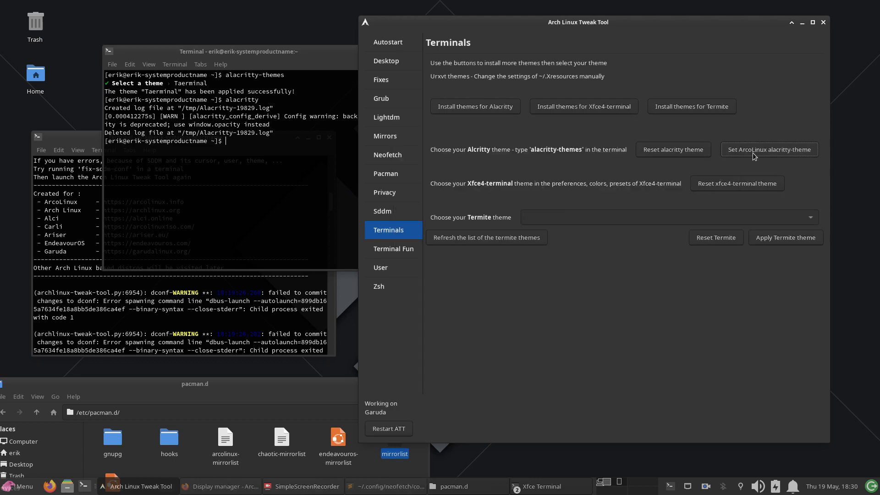
# Reset the alacritty theme and check it with neofetch in a new Alacritty window
pyautogui.click(672, 151)
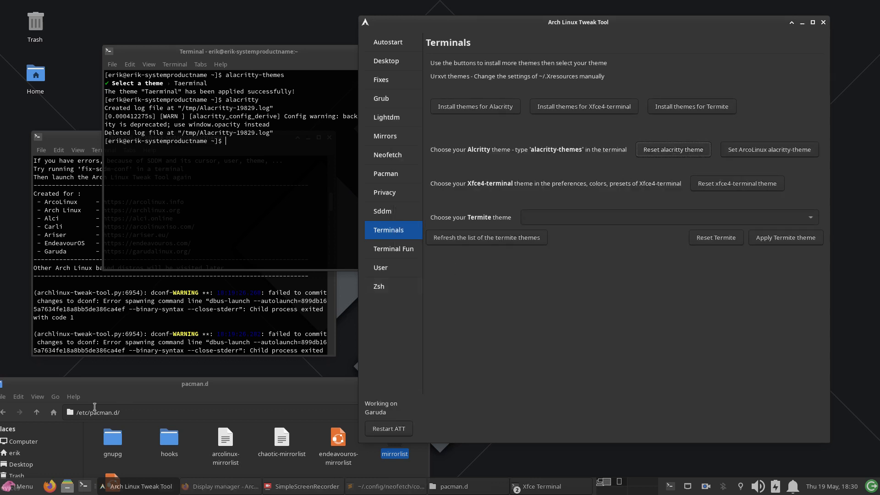
pyautogui.click(15, 488)
pyautogui.write('ala')
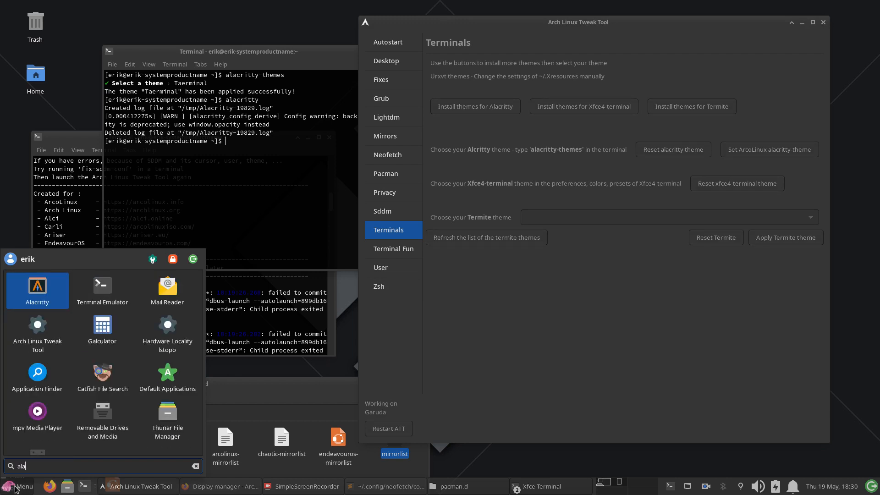
pyautogui.press('Return')
pyautogui.write('neofetch')
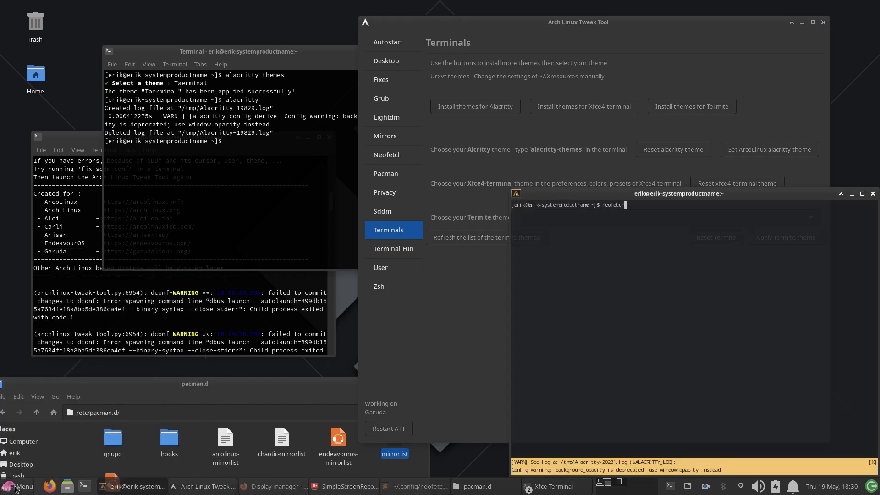
pyautogui.press('Return')
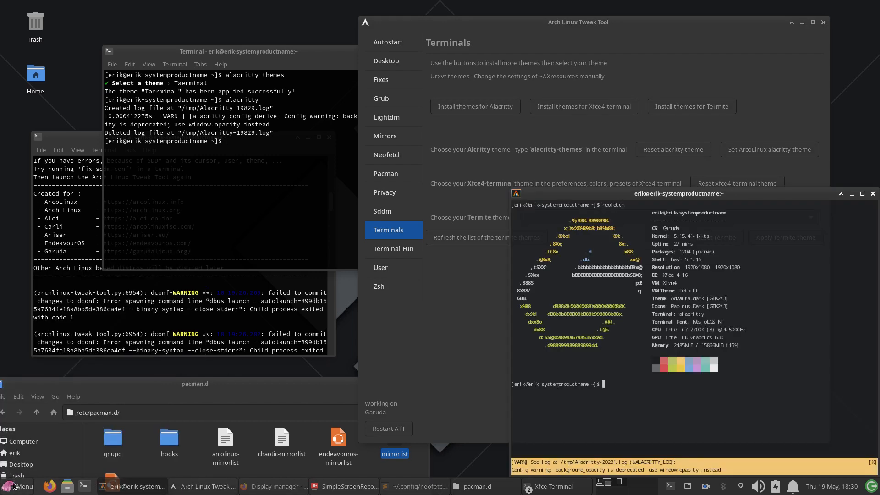
pyautogui.click(874, 195)
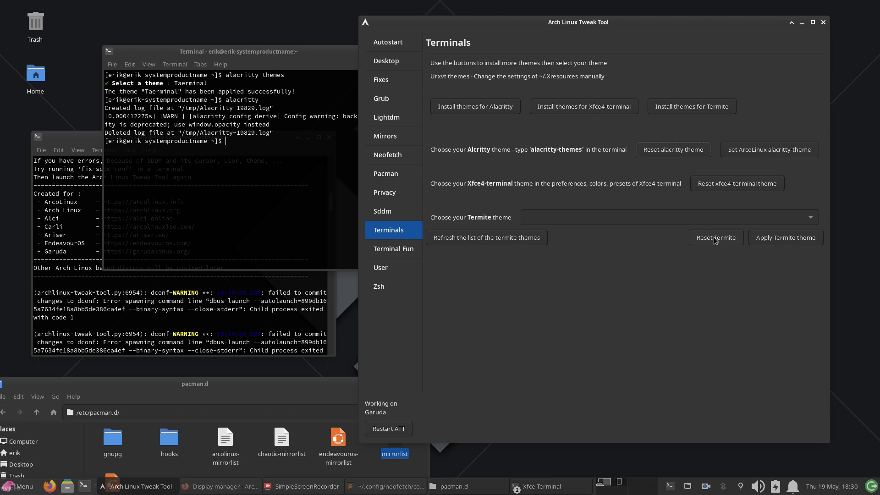
# Enable Neofetch with lolcat on the Terminal Fun page, and run neofetch in the open Xfce terminal before closing it
pyautogui.click(399, 249)
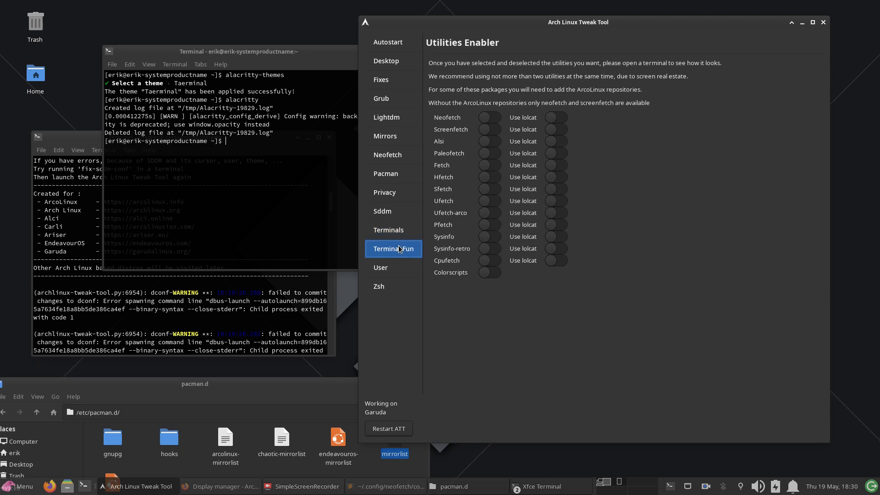
pyautogui.click(494, 120)
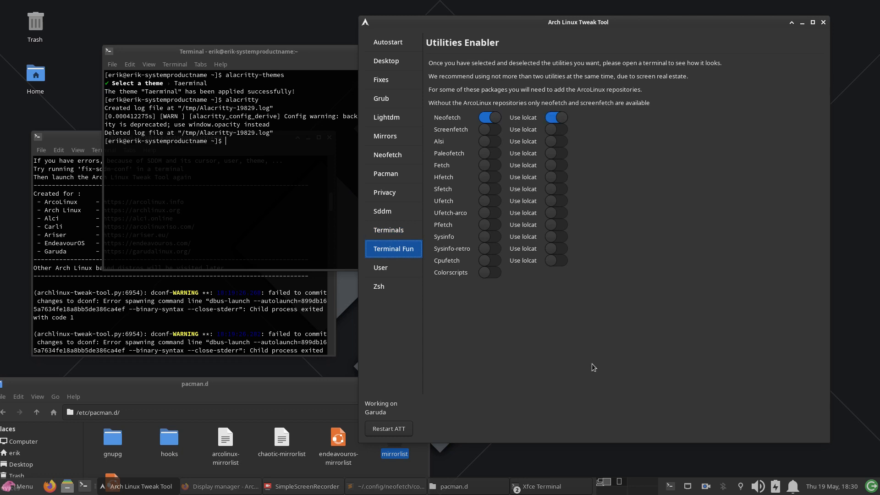
pyautogui.click(240, 205)
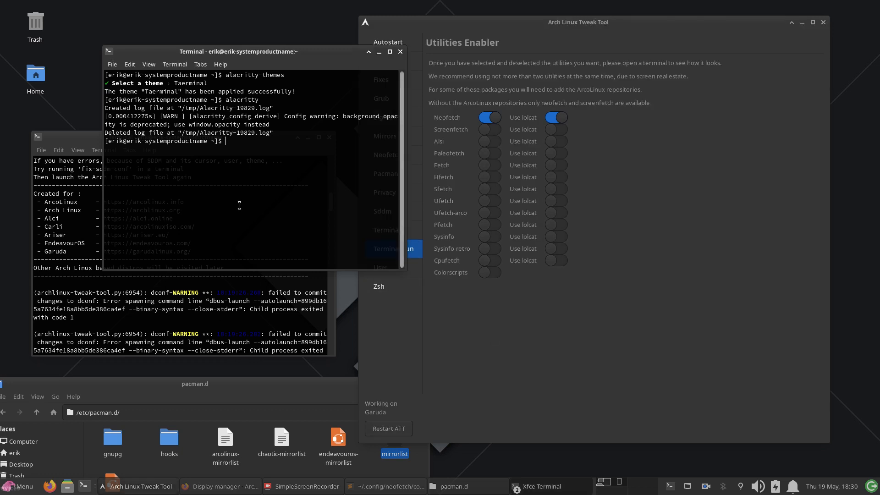
pyautogui.write('neofetch')
pyautogui.press('Return')
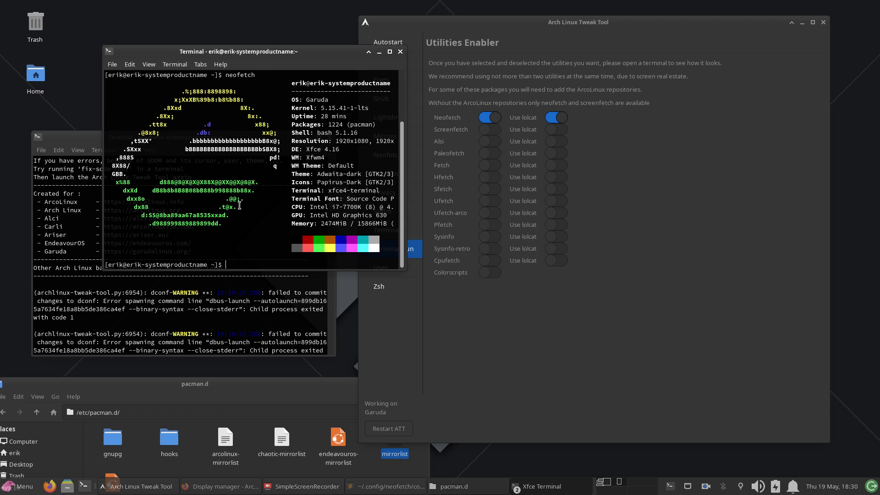
pyautogui.click(401, 52)
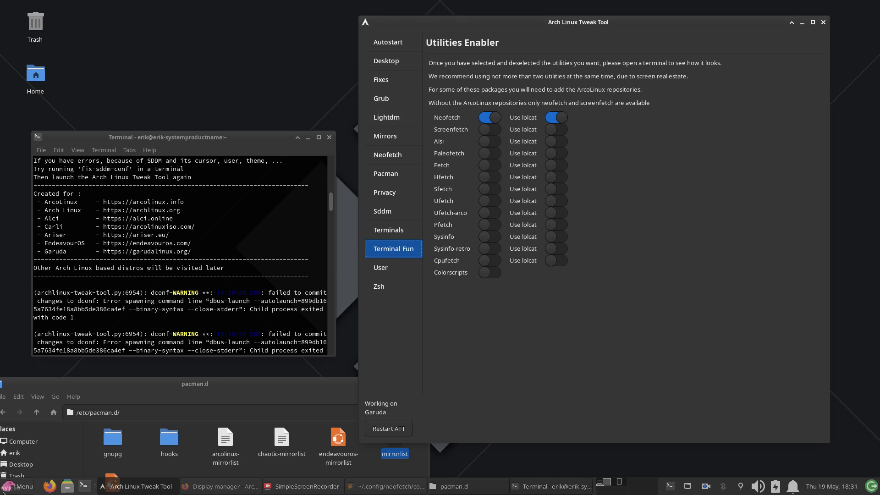
# Open a new Xfce terminal, move it clear of the utility switches and widen its window
pyautogui.click(84, 486)
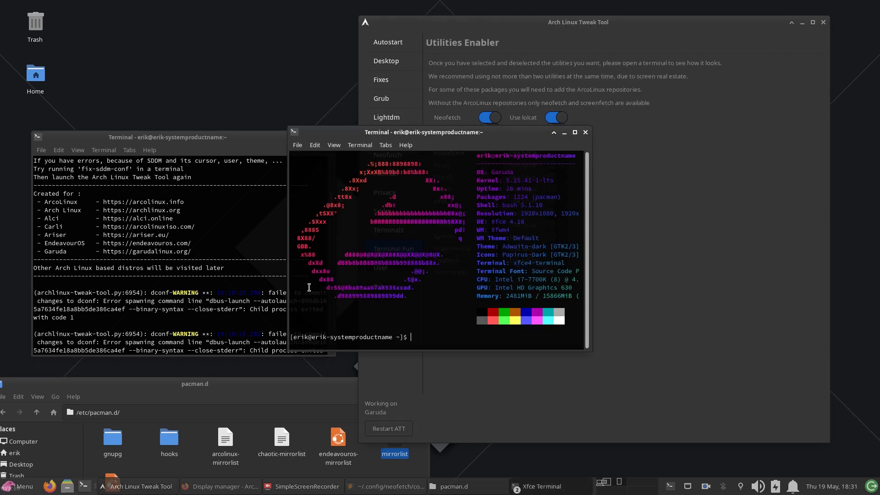
pyautogui.moveTo(458, 133); pyautogui.dragTo(279, 72)
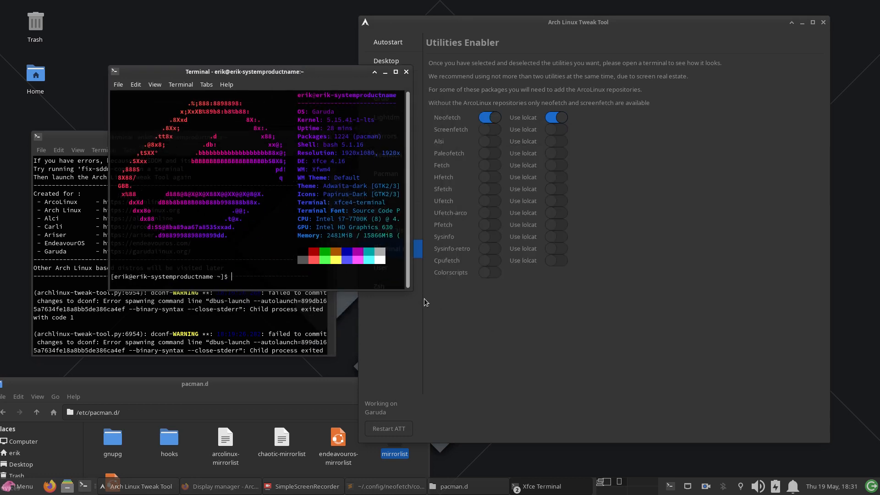
pyautogui.moveTo(410, 286); pyautogui.dragTo(529, 296)
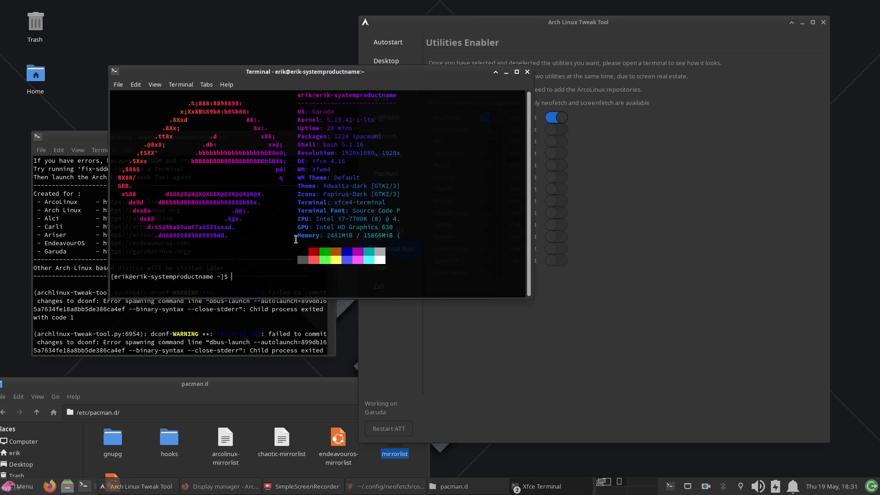
# In the terminal preferences, set the background opacity to 0.66 and the default geometry to 91 columns by 30 rows
pyautogui.click(136, 84)
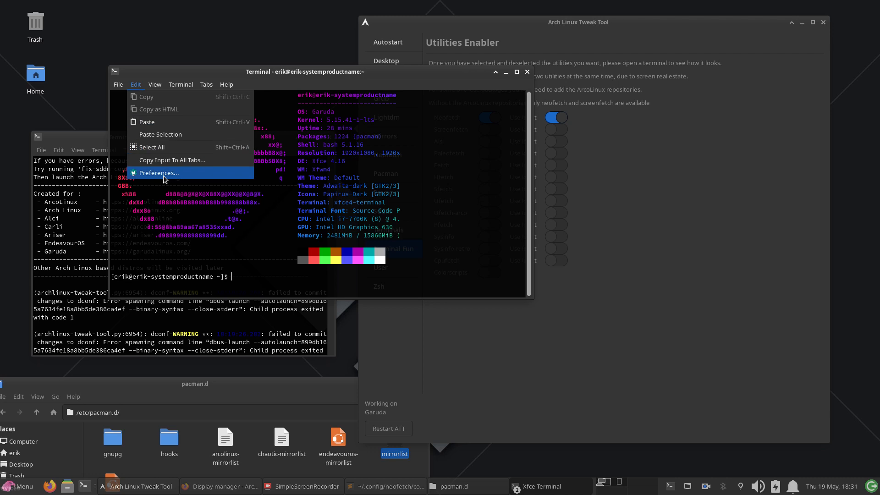
pyautogui.click(146, 175)
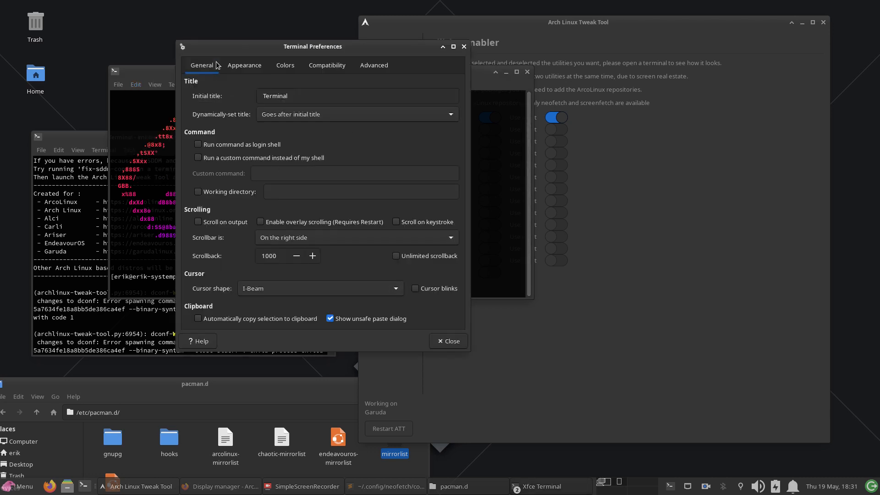
pyautogui.click(236, 67)
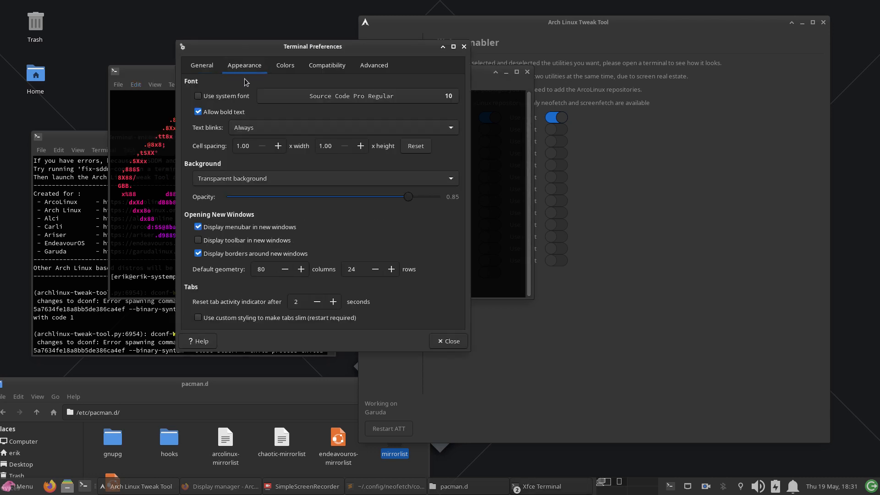
pyautogui.moveTo(404, 196); pyautogui.dragTo(370, 195)
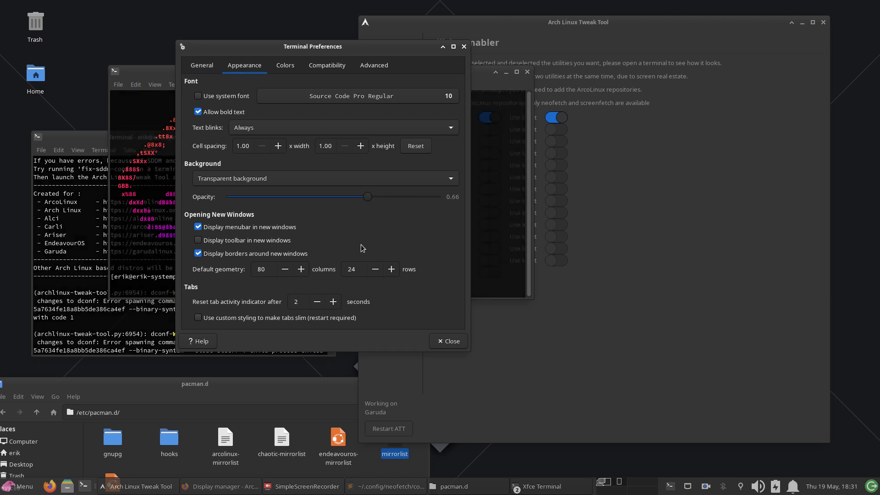
pyautogui.click(303, 270)
pyautogui.click(302, 269)
pyautogui.click(302, 270)
pyautogui.click(391, 270)
pyautogui.click(391, 270)
pyautogui.click(391, 270)
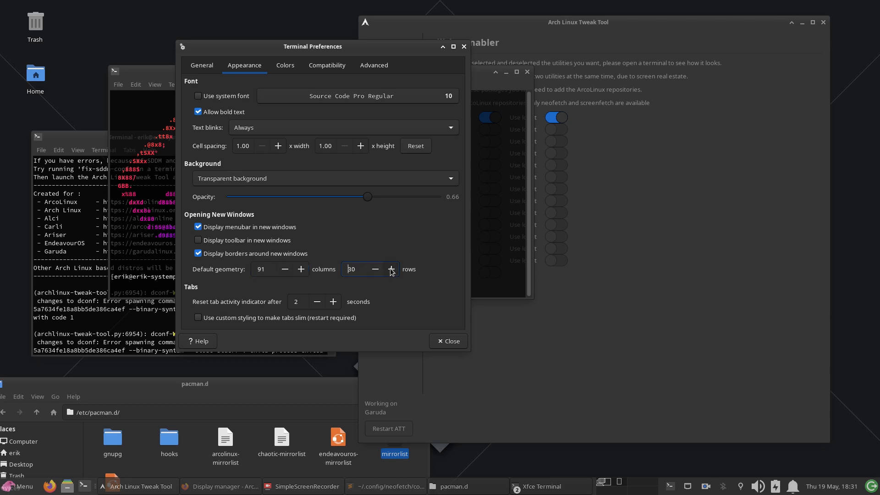
pyautogui.click(464, 47)
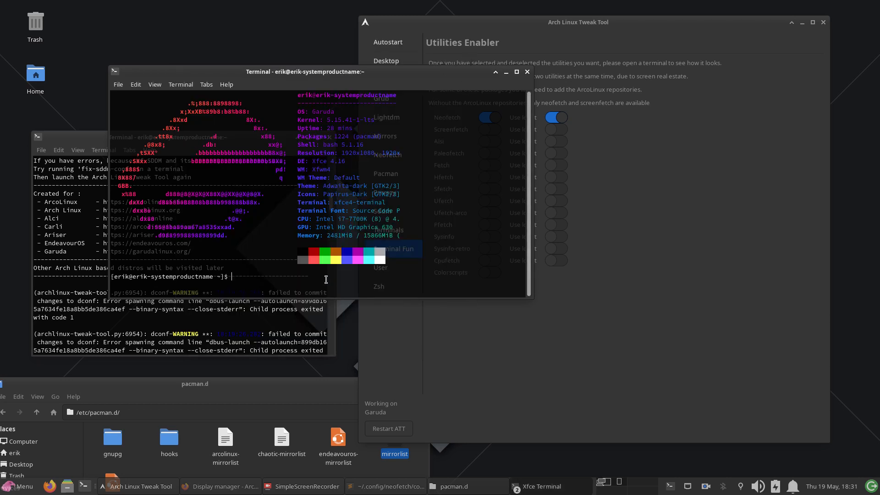
# Replace the terminal with a fresh one to check how neofetch fits the default window size, and close it
pyautogui.click(527, 72)
pyautogui.click(86, 484)
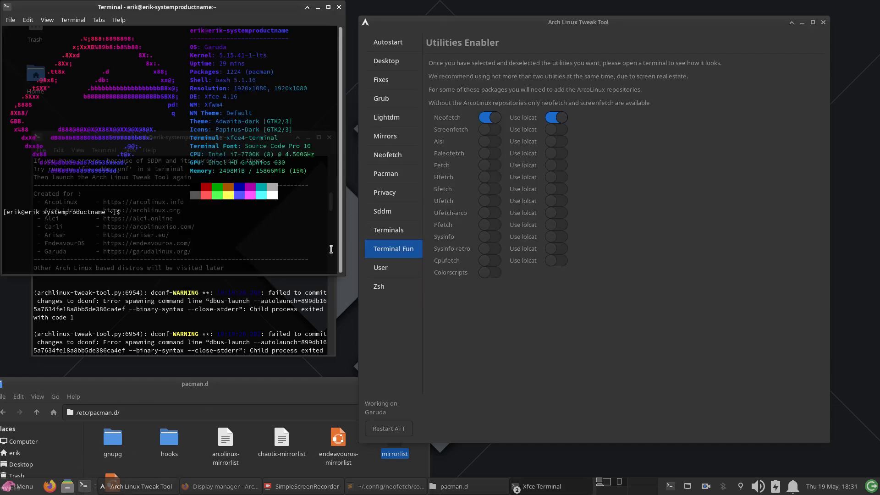
pyautogui.click(339, 7)
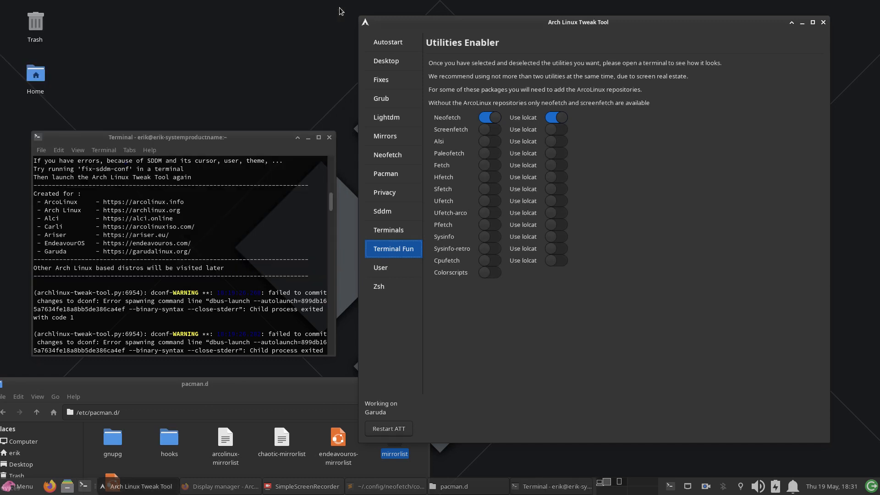
# Fill in a sample username and full name on the User page, keeping Administrator as the account type
pyautogui.click(390, 268)
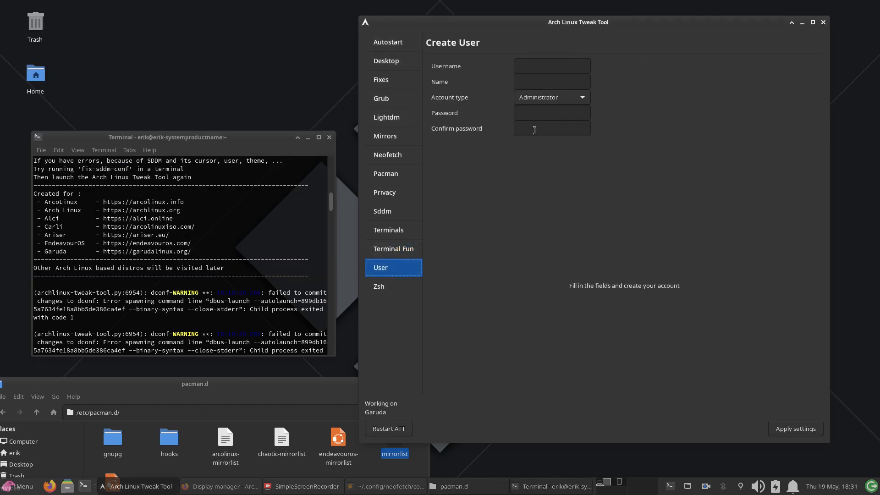
pyautogui.click(533, 64)
pyautogui.write('john')
pyautogui.press('Tab')
pyautogui.write('joh')
pyautogui.write('b')
pyautogui.press('BackSpace')
pyautogui.write('baggings')
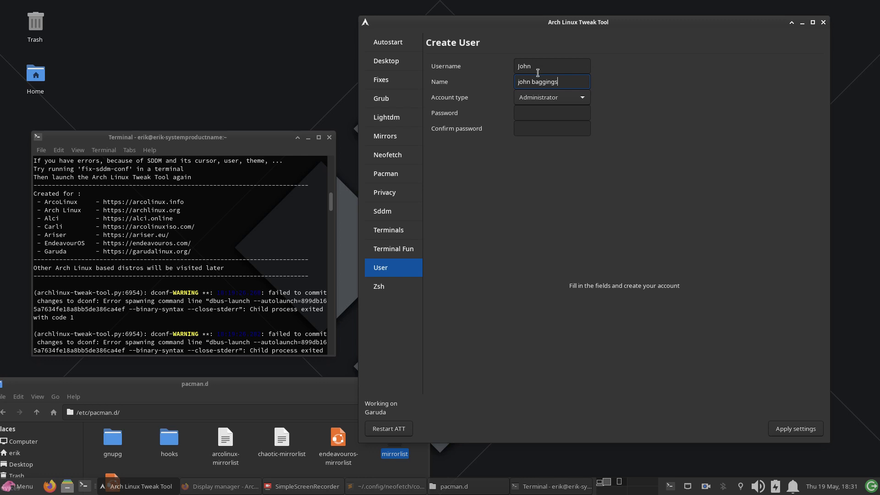
pyautogui.click(550, 97)
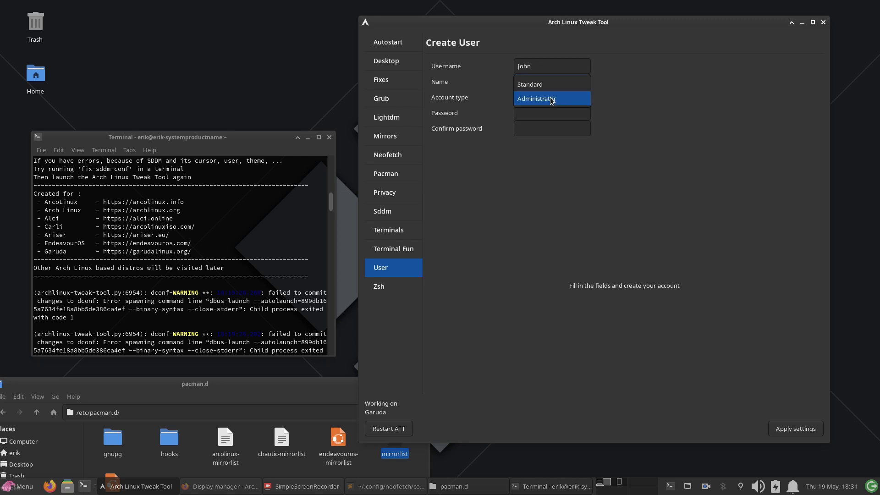
pyautogui.click(551, 99)
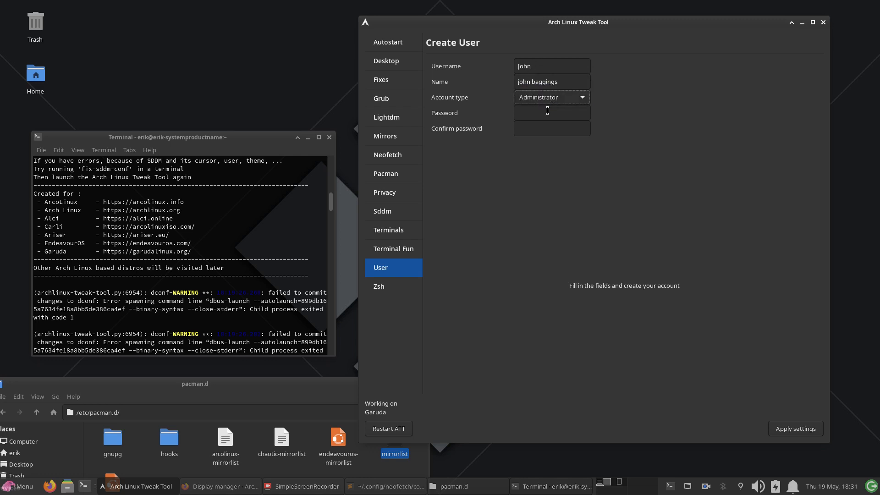
pyautogui.click(541, 118)
# Show the Zsh themes page, open a new terminal and highlight the shell line in its neofetch output
pyautogui.click(383, 287)
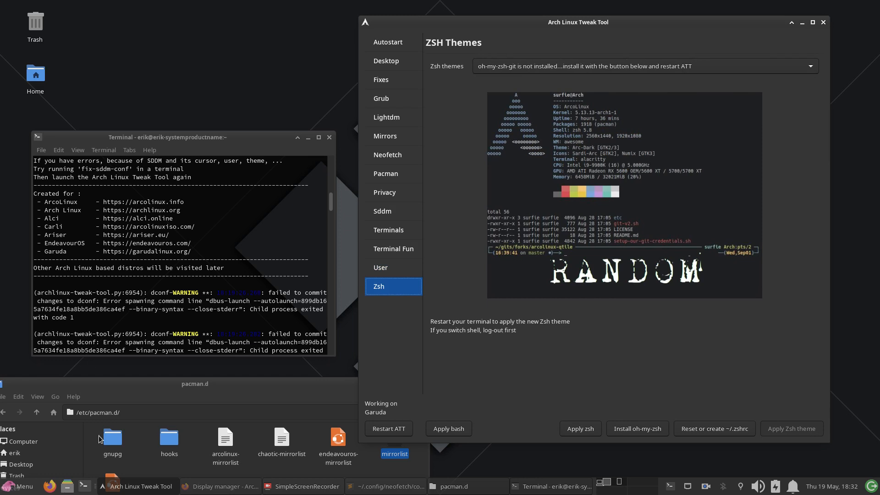
pyautogui.click(85, 485)
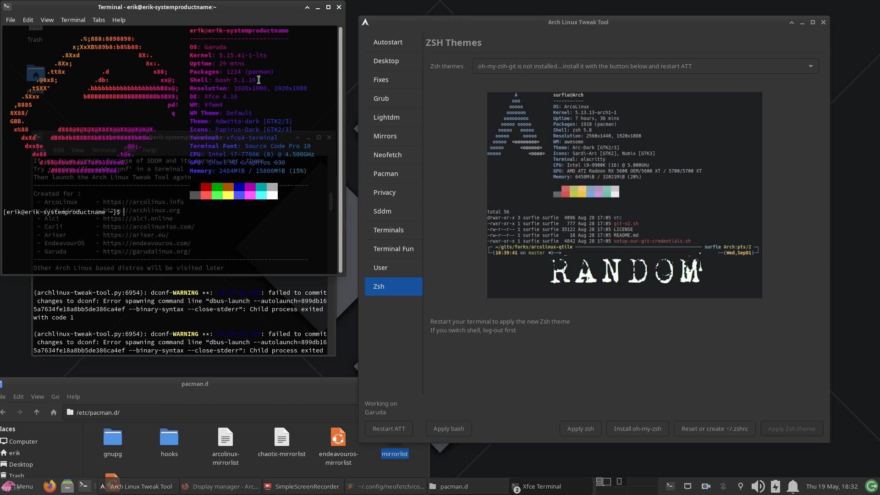
pyautogui.moveTo(260, 79); pyautogui.dragTo(186, 79)
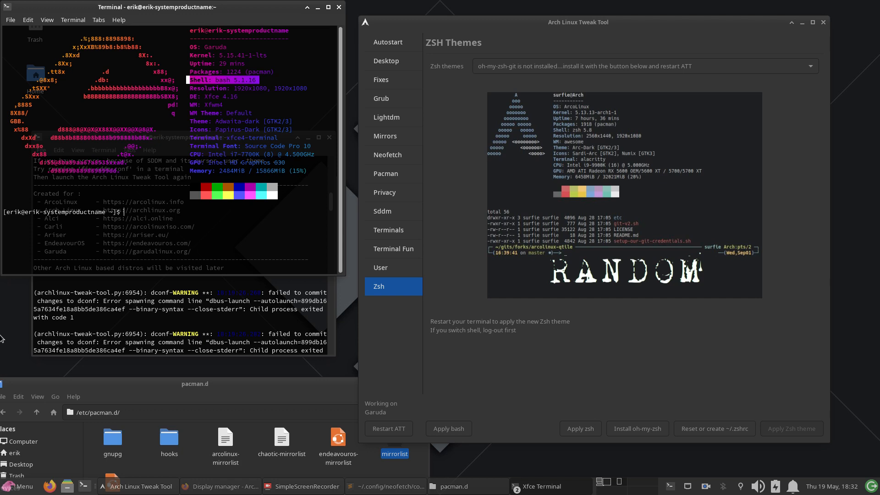
# Switch to Firefox, search for "arch wiki zsh" and open the Zsh article on ArchWiki
pyautogui.click(207, 490)
pyautogui.scroll(10, 230, 158)
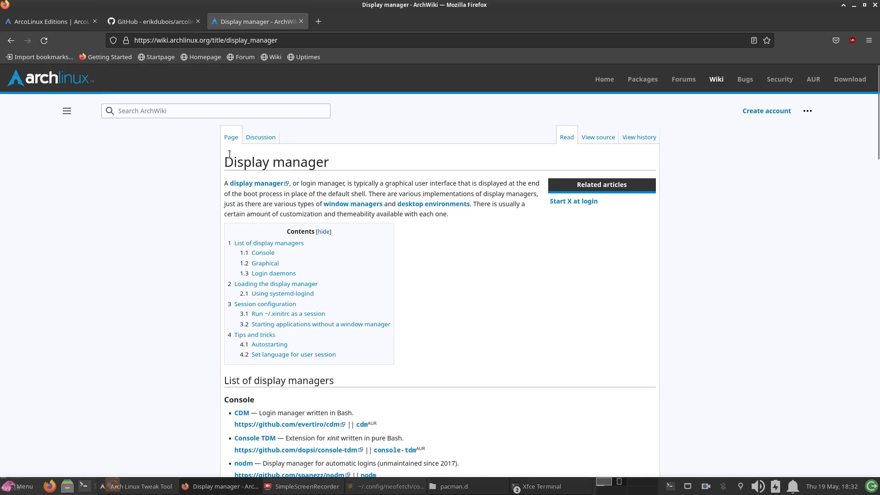
pyautogui.click(222, 42)
pyautogui.write('arch wik')
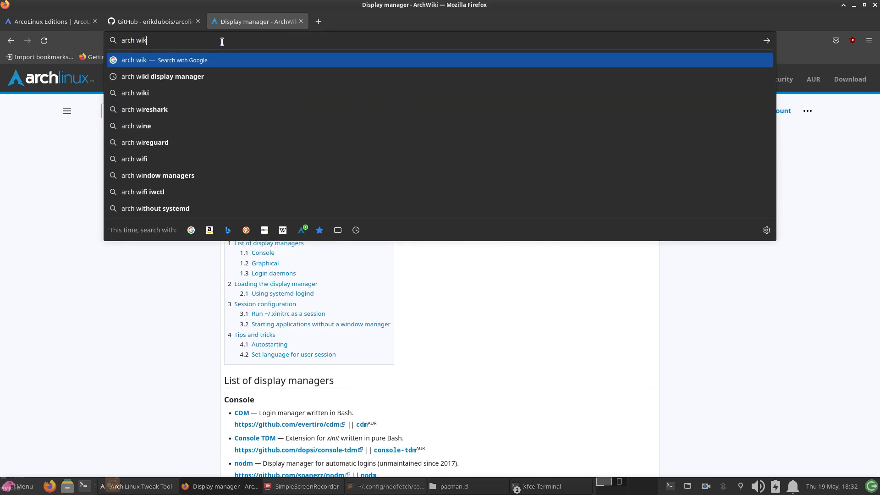
pyautogui.write('i')
pyautogui.write(' zsh')
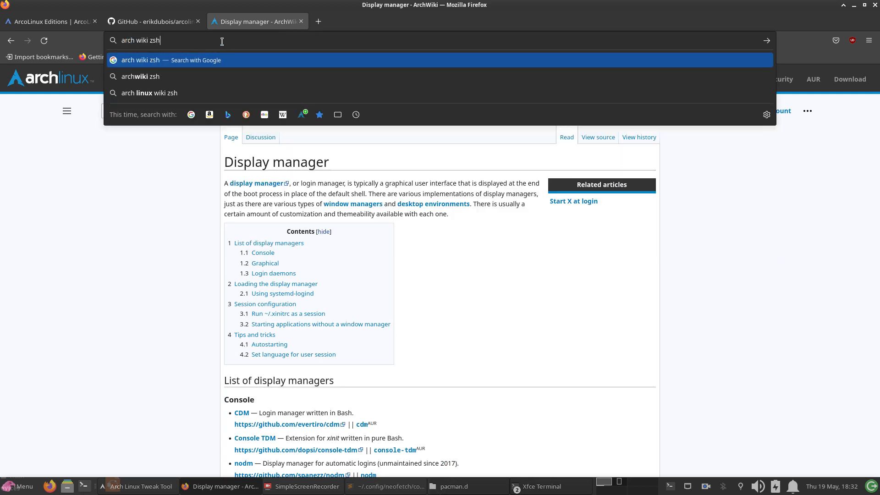
pyautogui.press('Return')
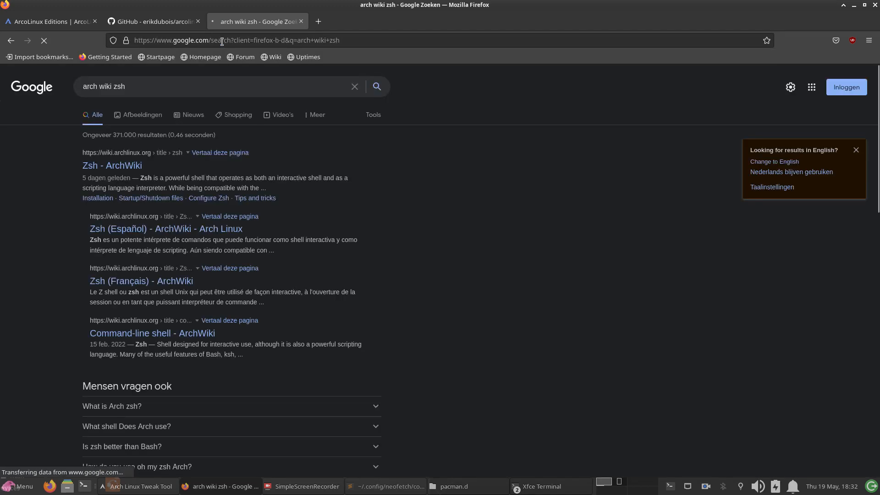
pyautogui.click(110, 166)
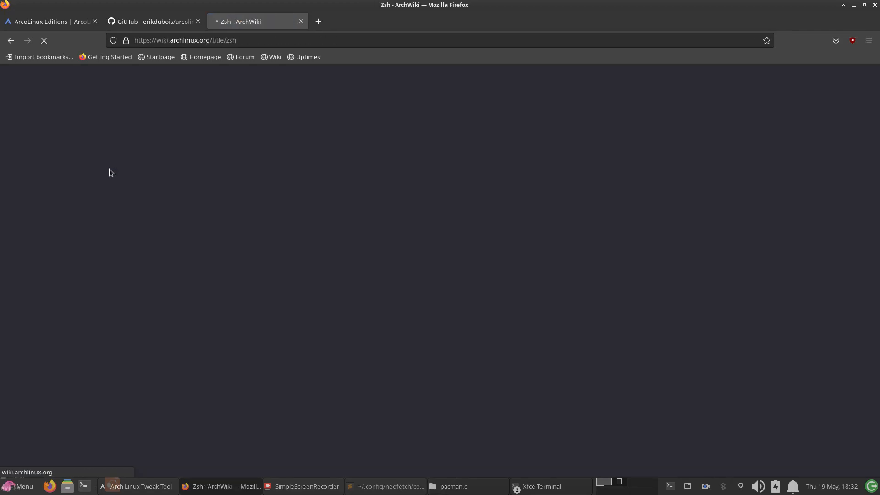
# Read through the Zsh article, including installation, prompt themes, third-party extensions and related links, and return to its installation section
pyautogui.scroll(-8, 182, 275)
pyautogui.scroll(-10, 181, 276)
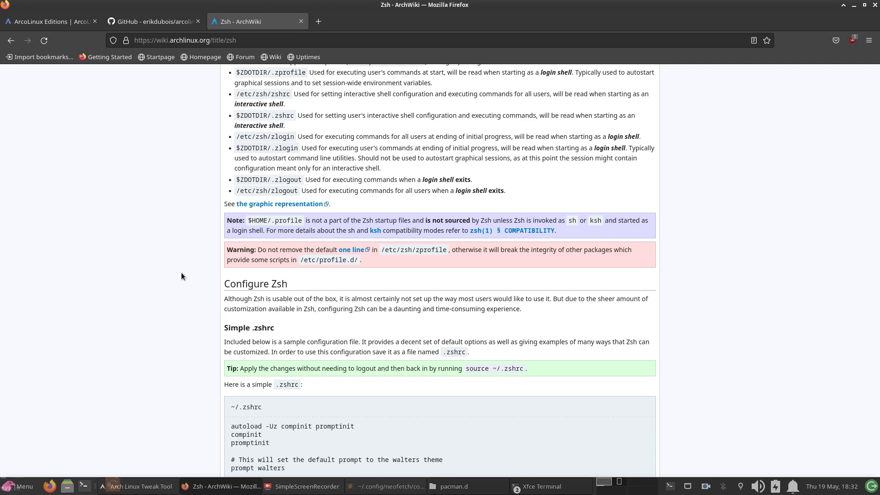
pyautogui.scroll(15, 182, 276)
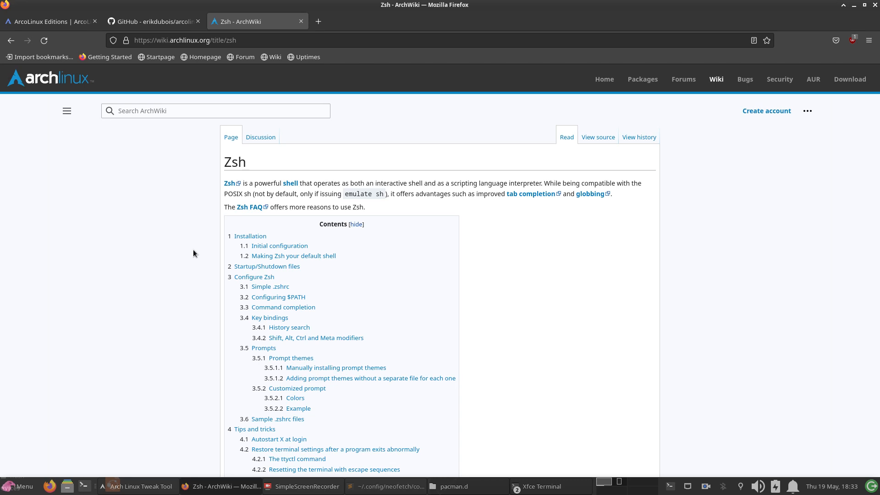
pyautogui.scroll(-15, 290, 428)
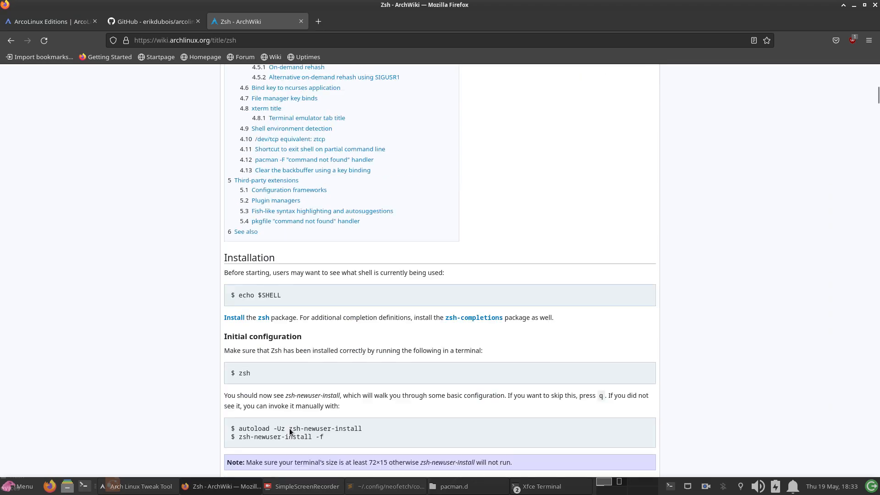
pyautogui.scroll(-20, 290, 429)
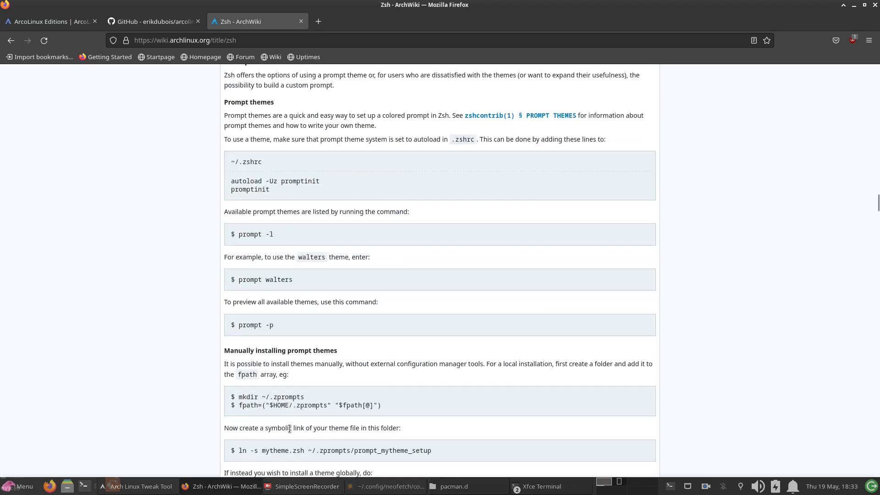
pyautogui.scroll(-10, 289, 428)
pyautogui.scroll(-10, 290, 428)
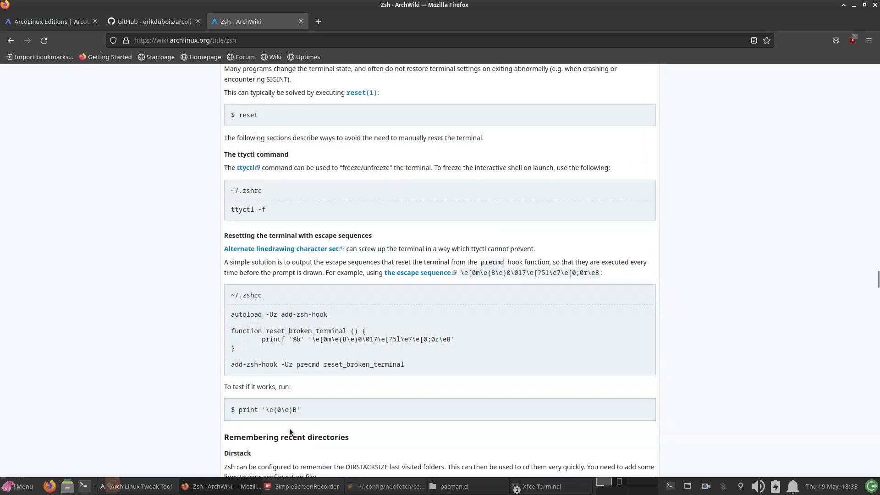
pyautogui.scroll(-10, 290, 428)
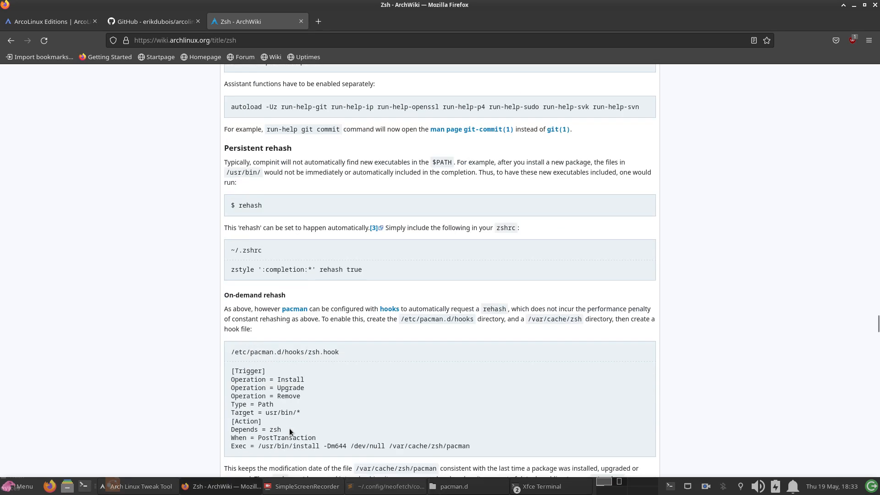
pyautogui.scroll(-10, 289, 428)
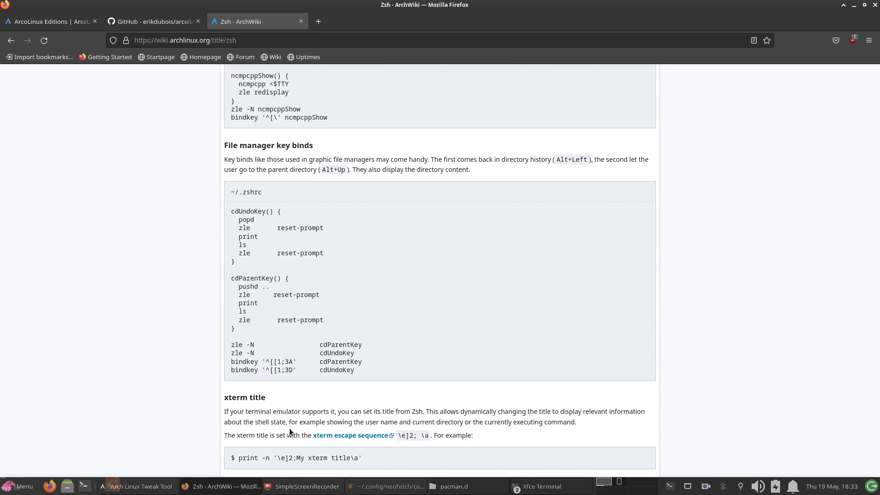
pyautogui.scroll(5, 290, 428)
pyautogui.scroll(-15, 290, 428)
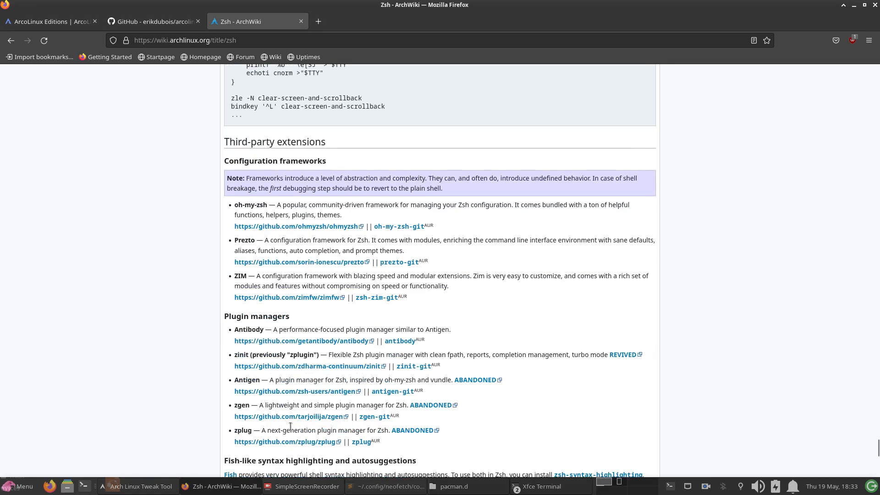
pyautogui.scroll(-4, 290, 427)
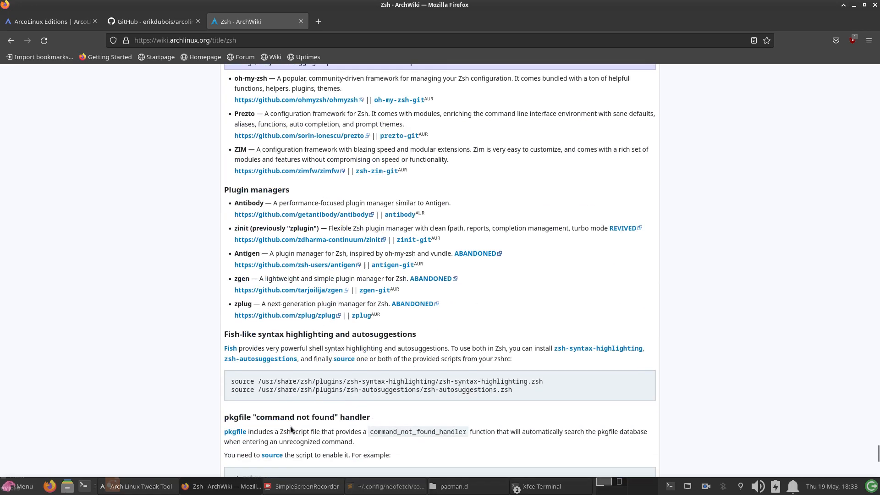
pyautogui.scroll(-4, 290, 426)
pyautogui.scroll(-6, 290, 426)
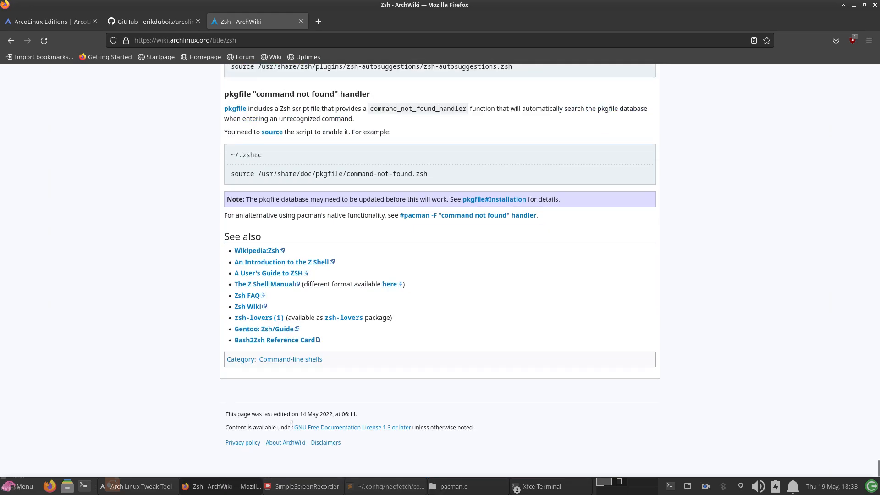
pyautogui.scroll(20, 291, 425)
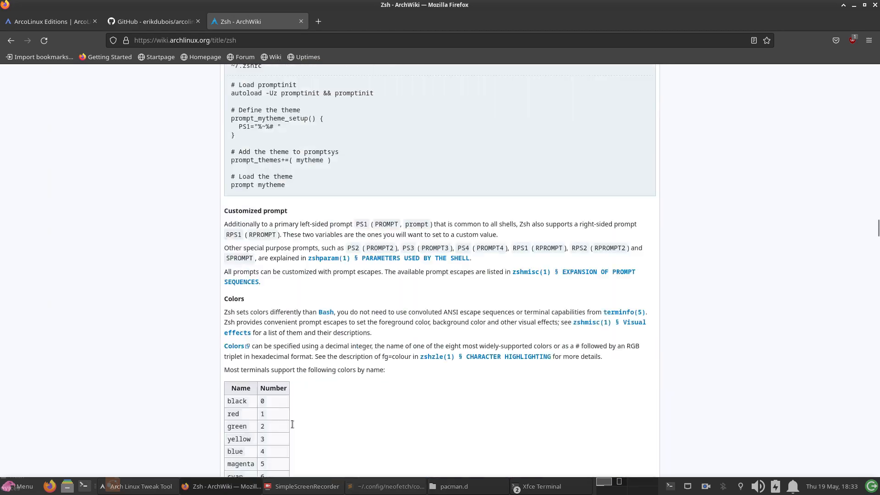
pyautogui.scroll(20, 292, 424)
pyautogui.scroll(-14, 292, 426)
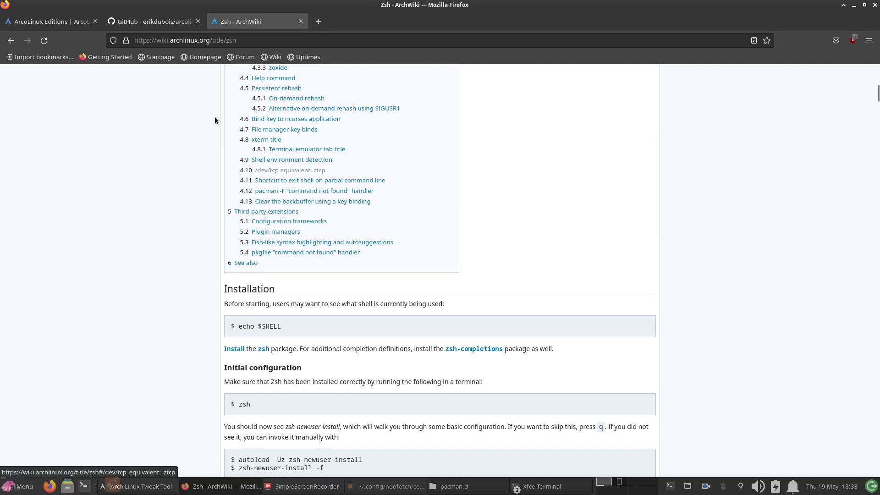
pyautogui.moveTo(213, 40); pyautogui.dragTo(264, 40)
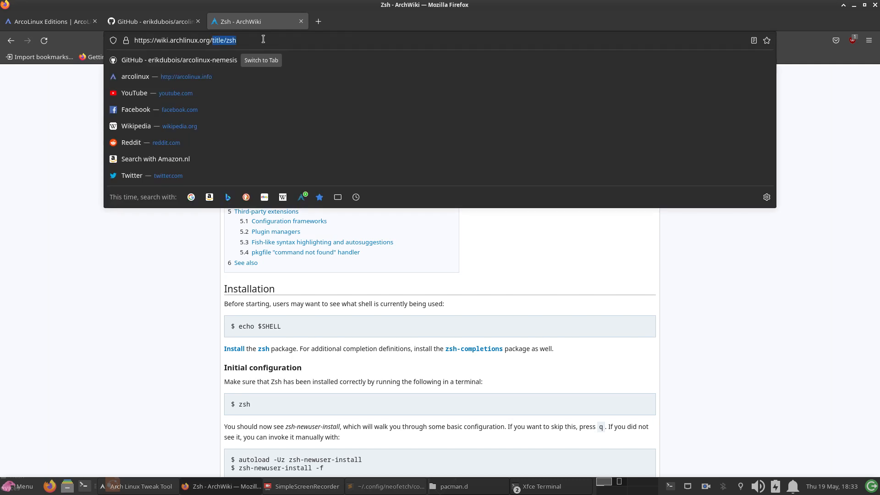
pyautogui.write('nvid')
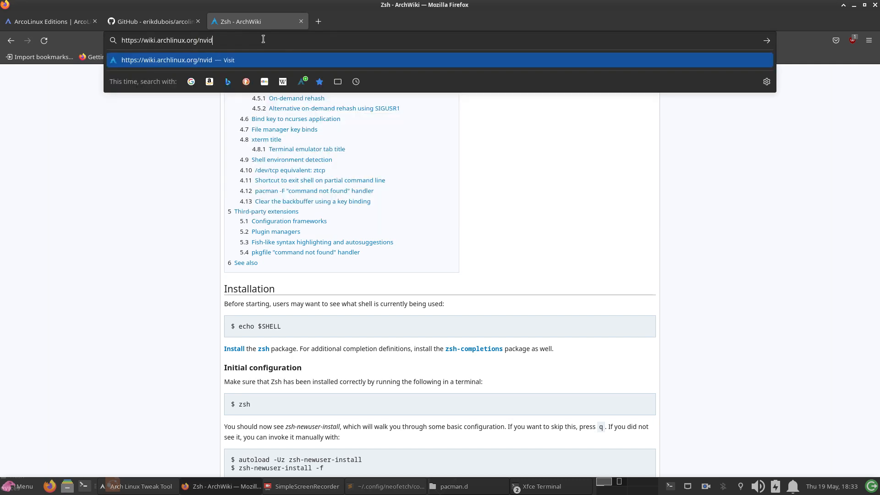
pyautogui.write('ia')
pyautogui.press('Return')
# Search the web for "arch wiki nvidia" and open the NVIDIA article on ArchWiki
pyautogui.click(247, 41)
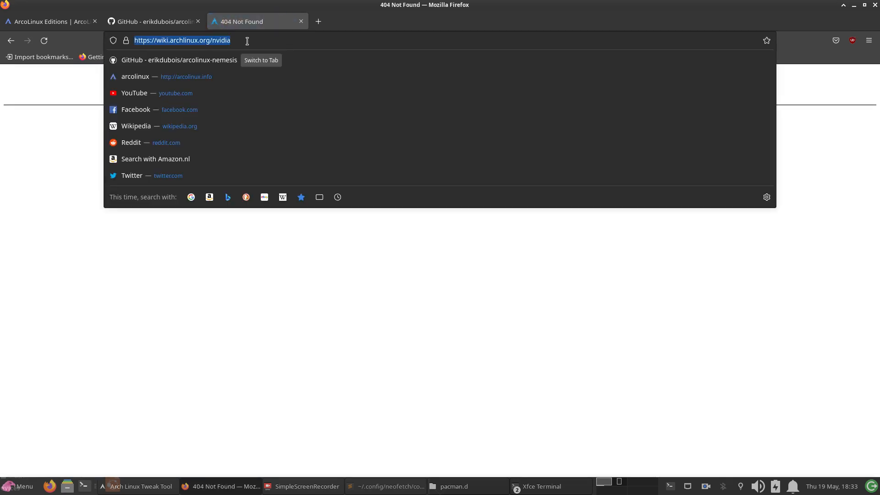
pyautogui.write('arch wik')
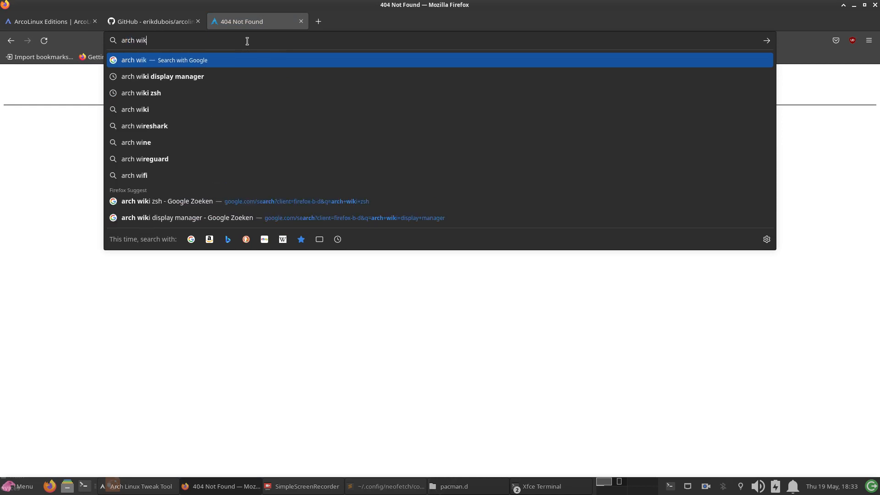
pyautogui.write('i nvidia')
pyautogui.press('Return')
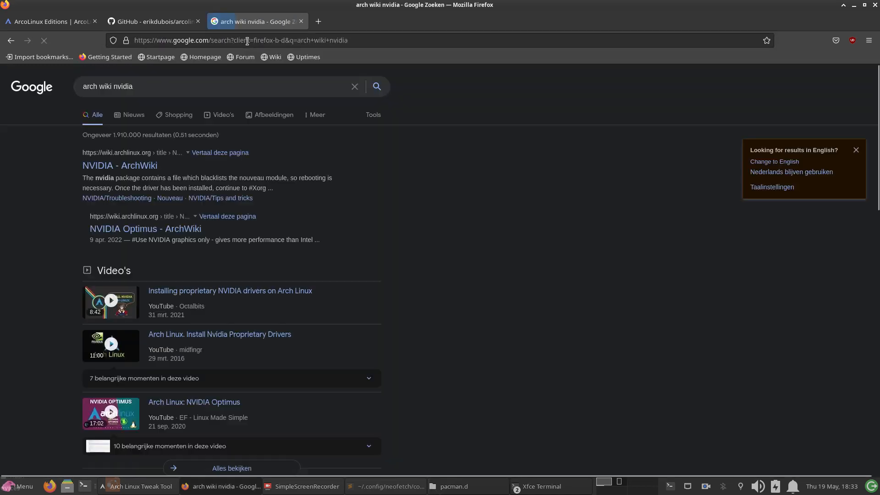
pyautogui.click(131, 166)
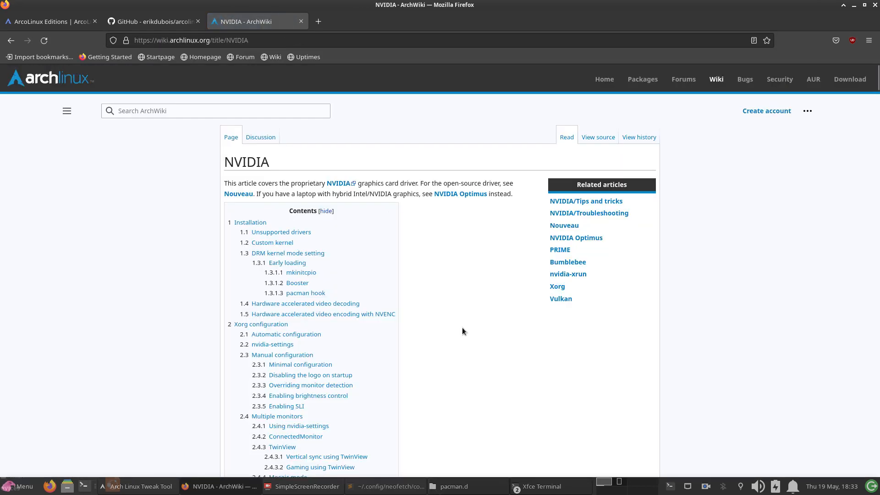
# Look through the NVIDIA article and follow its troubleshooting section to the NVIDIA/Troubleshooting page to examine the listed problems
pyautogui.scroll(-10, 462, 328)
pyautogui.scroll(2, 462, 327)
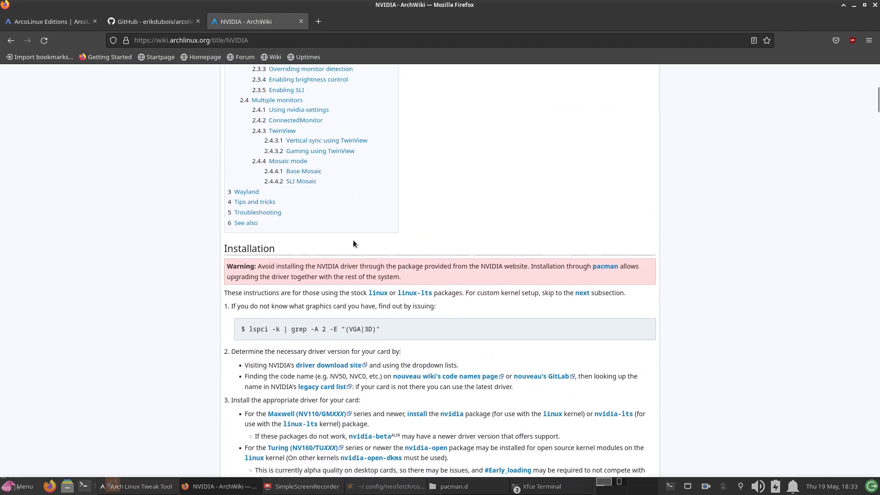
pyautogui.click(270, 213)
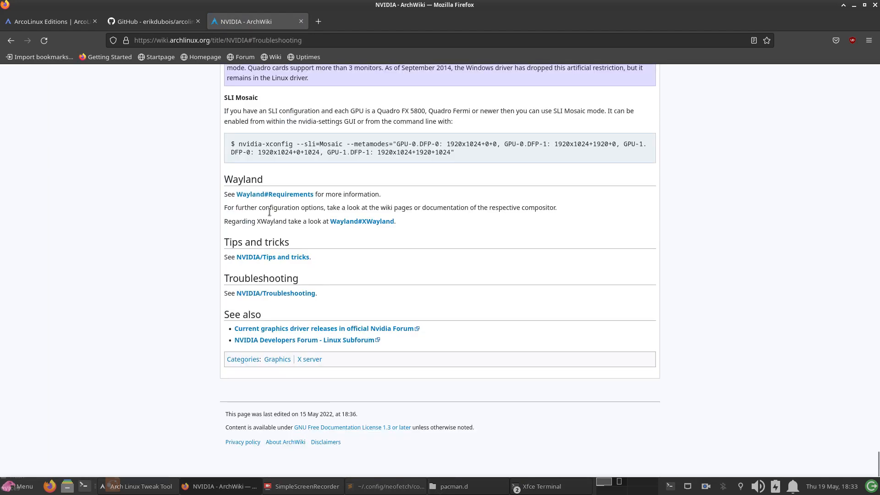
pyautogui.click(284, 294)
pyautogui.scroll(-4, 400, 297)
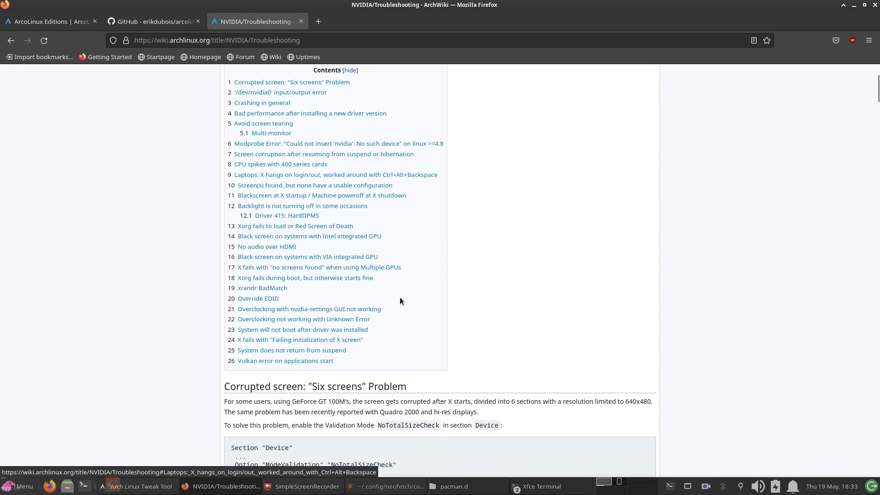
pyautogui.scroll(-5, 400, 297)
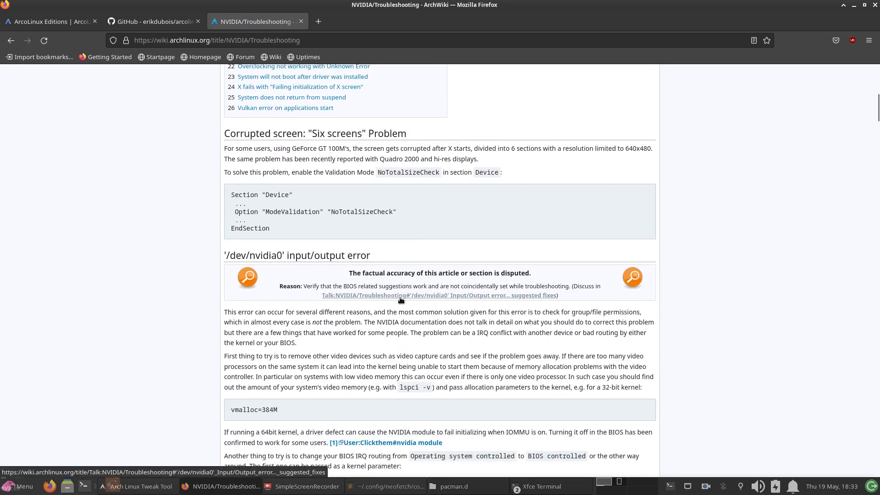
pyautogui.scroll(8, 401, 300)
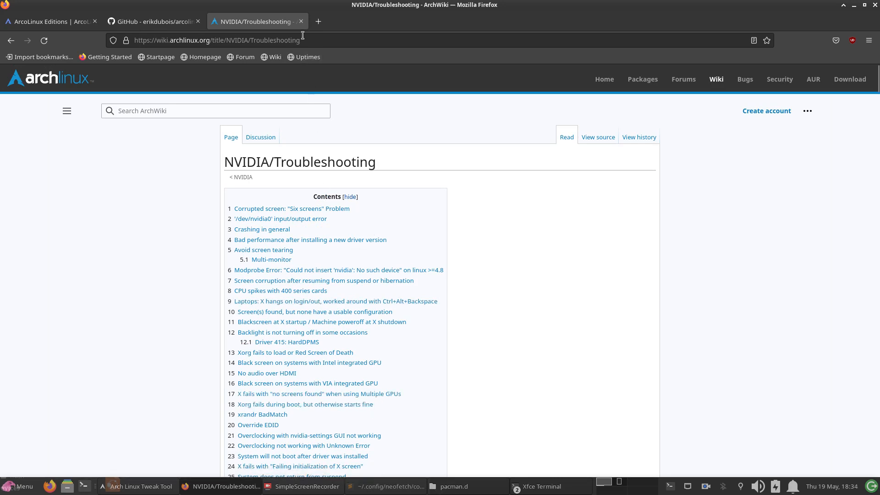
# Minimize the browser, apply zsh from the Zsh page and highlight the shell value in the terminal's neofetch output
pyautogui.click(854, 6)
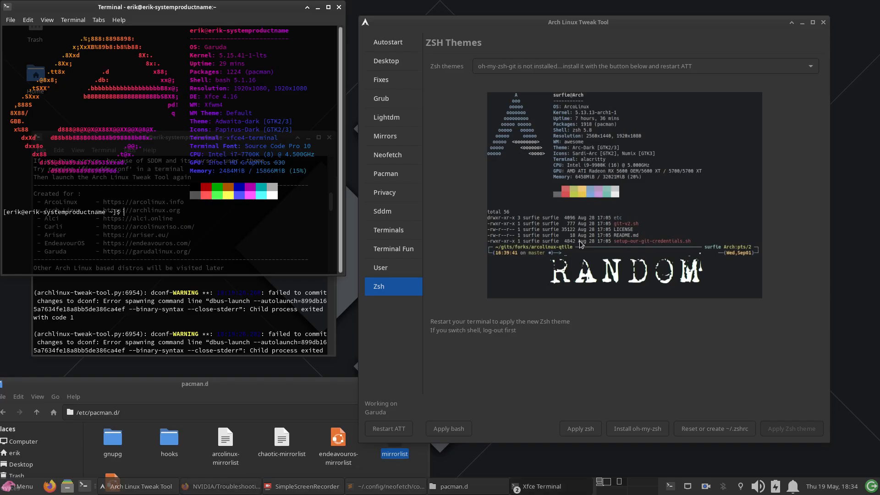
pyautogui.click(536, 360)
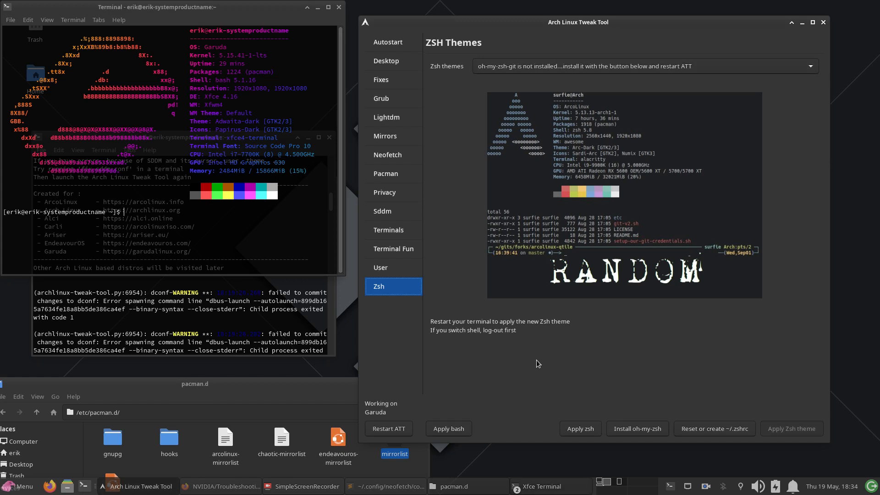
pyautogui.click(580, 429)
pyautogui.moveTo(259, 81); pyautogui.dragTo(209, 80)
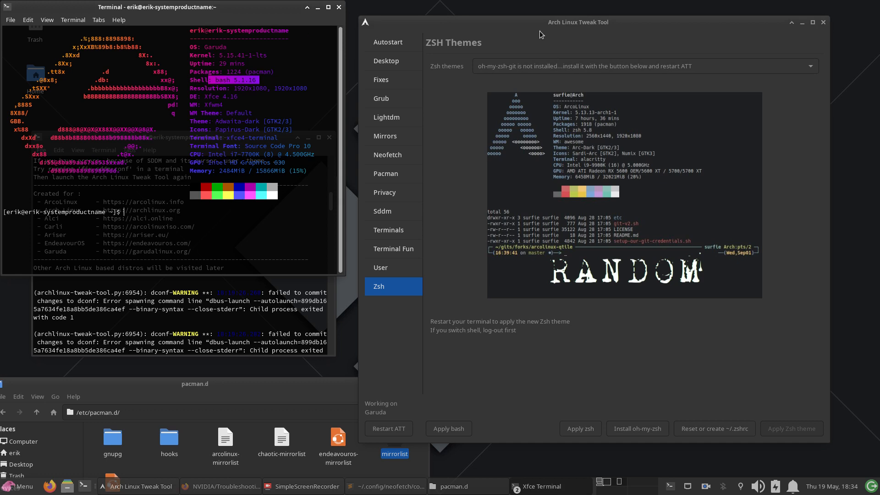
# Install oh-my-zsh from the Zsh page, restart the tweak tool, and reopen the Zsh page with the window moved clear of the terminals
pyautogui.click(576, 67)
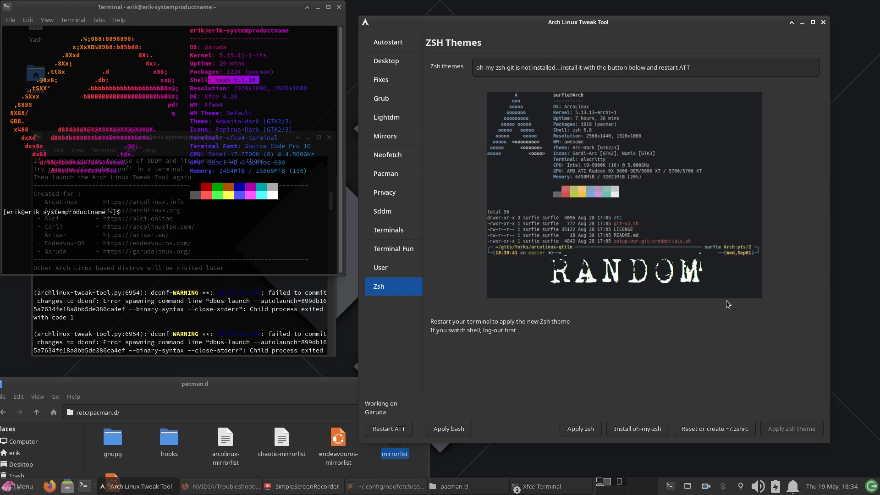
pyautogui.click(642, 434)
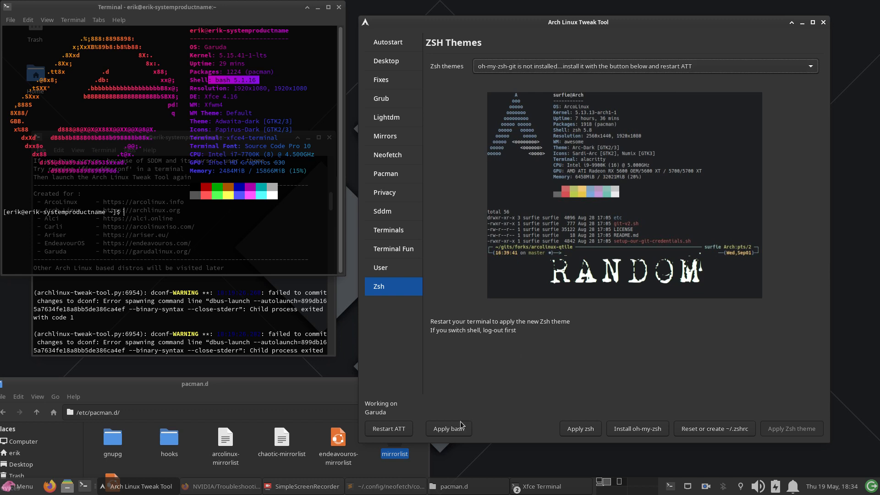
pyautogui.click(390, 429)
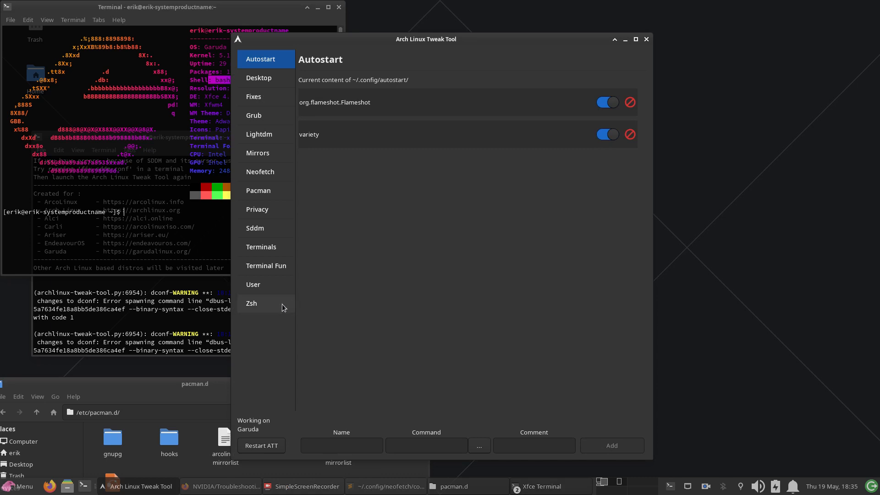
pyautogui.click(282, 304)
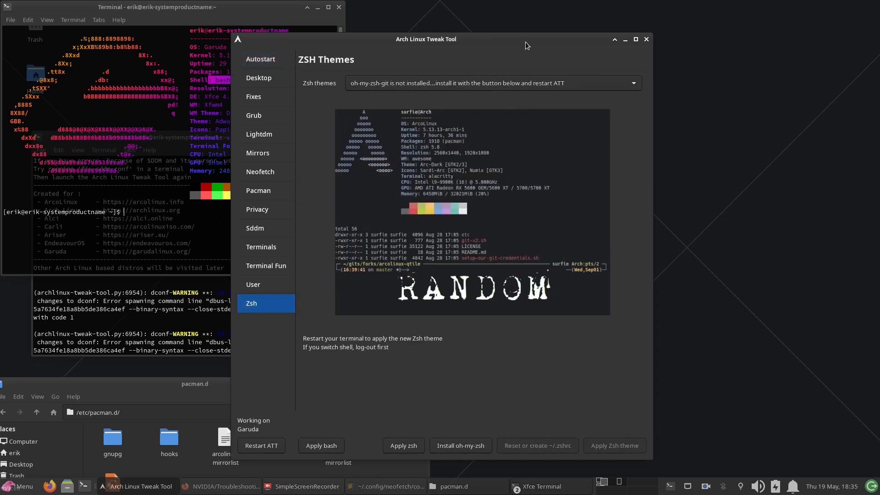
pyautogui.moveTo(527, 39); pyautogui.dragTo(666, 34)
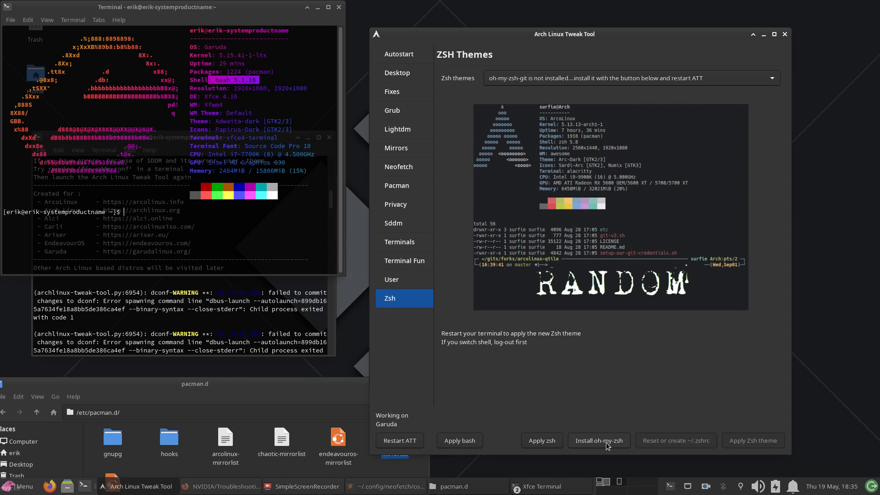
# Apply zsh and request the oh-my-zsh installation again, and highlight the last "Installing oh-my-zsh-git" line in the terminal log
pyautogui.click(553, 442)
pyautogui.click(227, 326)
pyautogui.scroll(-20, 226, 325)
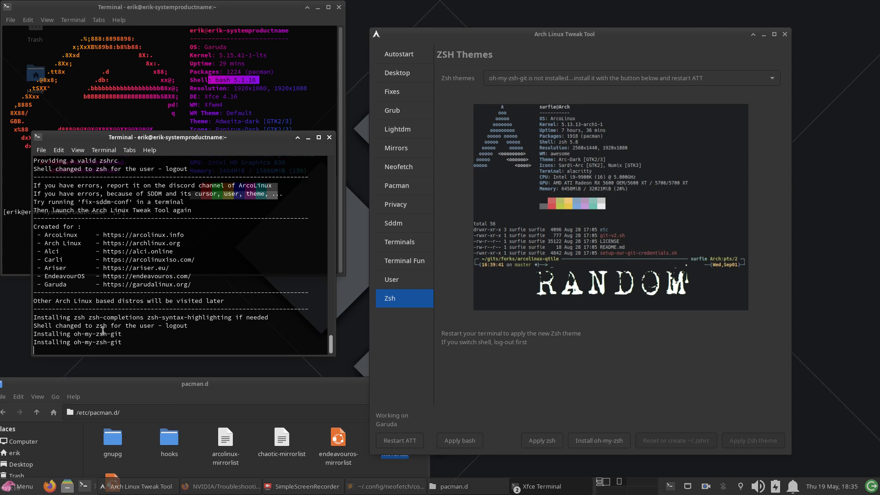
pyautogui.moveTo(131, 344); pyautogui.dragTo(32, 345)
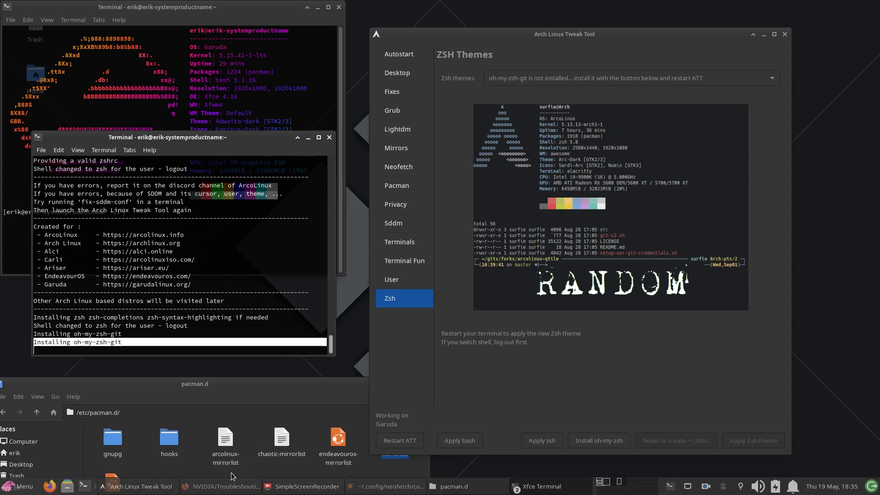
# Enter the removal command "sudo pacman -R oh-my-zsh-git" in a new terminal and close that terminal
pyautogui.click(84, 485)
pyautogui.write('sdu')
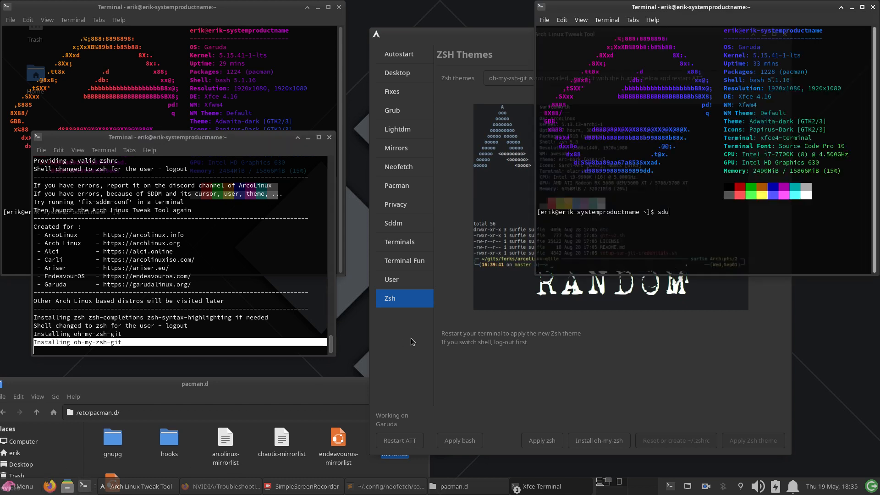
pyautogui.press('BackSpace')
pyautogui.press('BackSpace')
pyautogui.press('BackSpace')
pyautogui.press('BackSpace')
pyautogui.write('udo pacman -R oh-my-zsh-git')
pyautogui.click(872, 7)
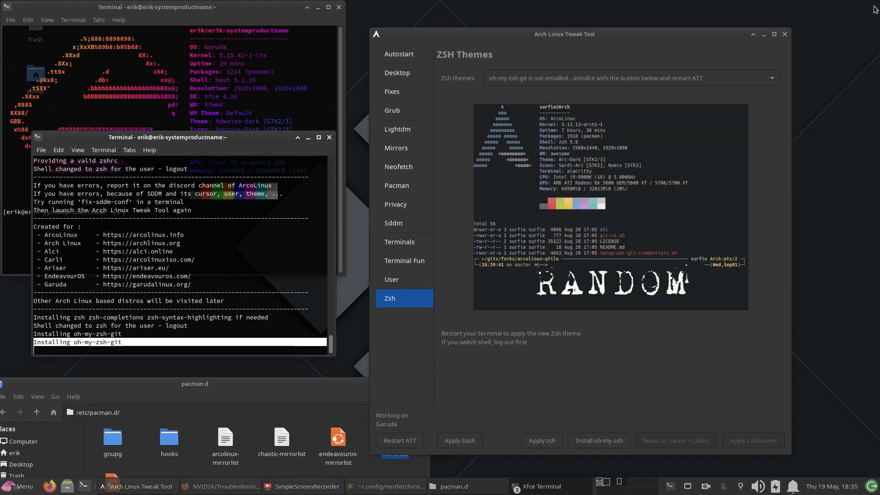